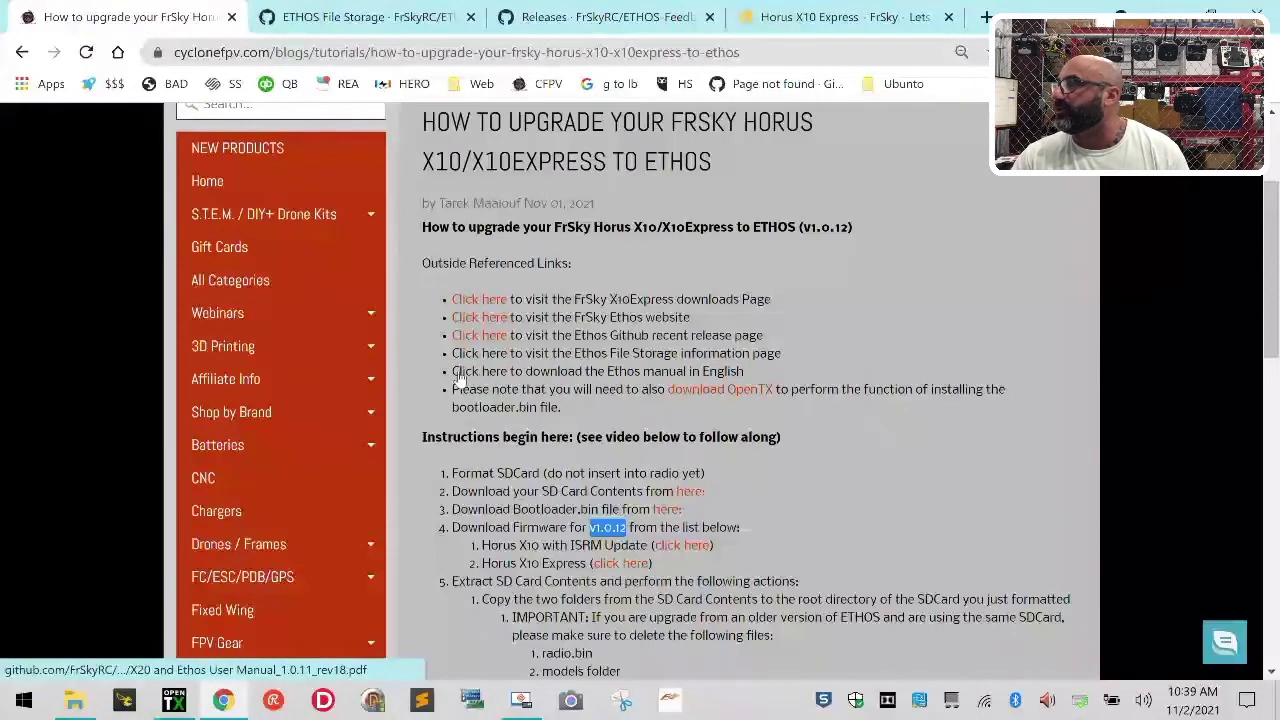
# View the OpenTX download site linked in the tutorial, and return to read the ETHOS upgrade instructions.
pyautogui.click(729, 398)
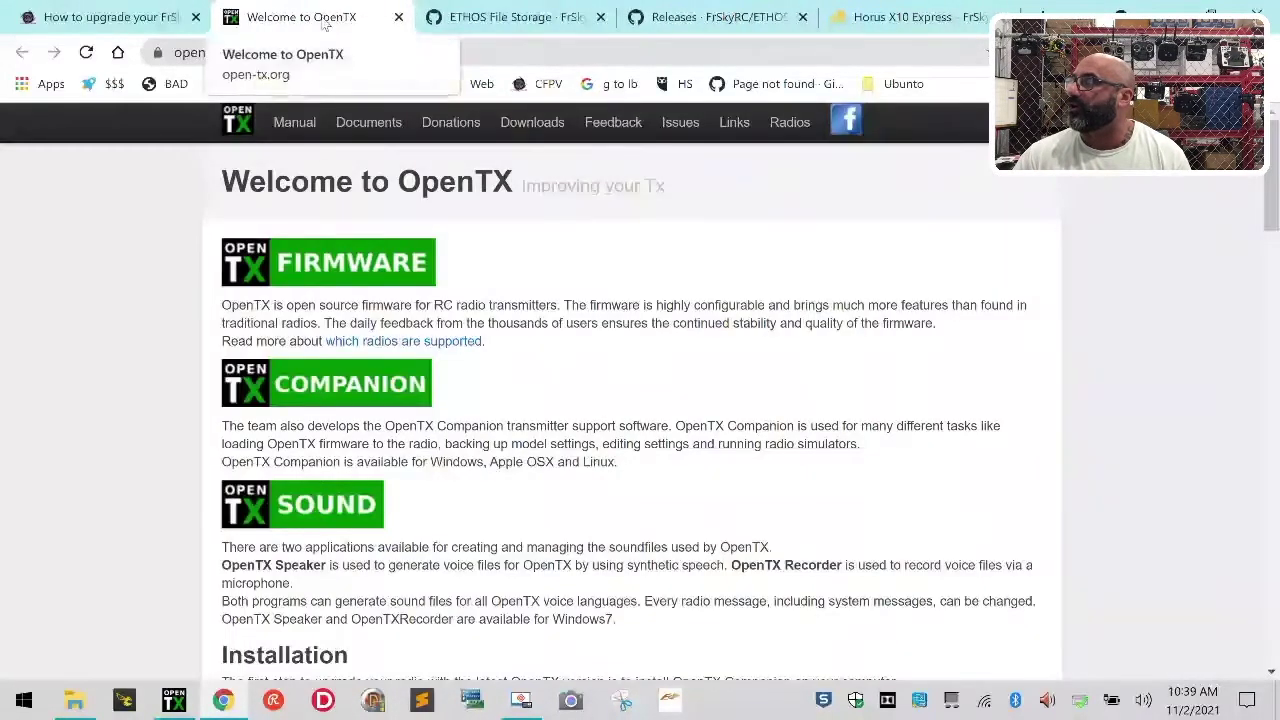
pyautogui.click(110, 17)
pyautogui.scroll(-3, 521, 460)
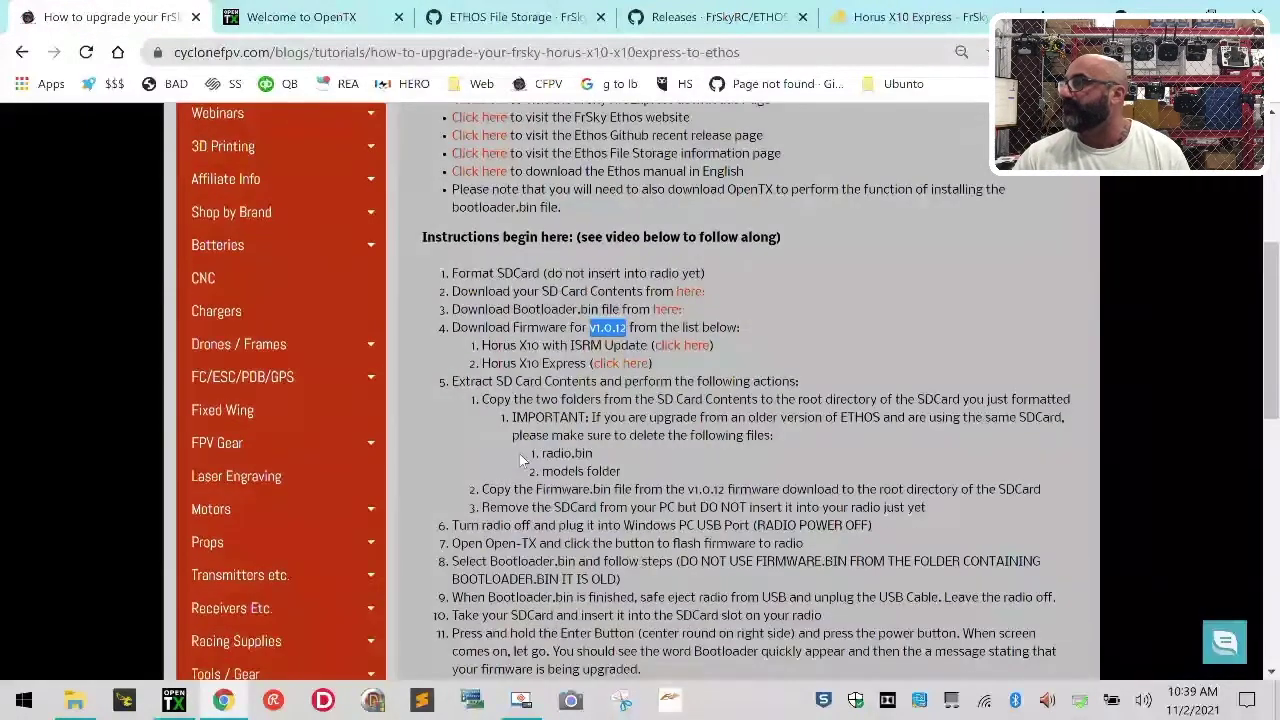
pyautogui.scroll(1, 1115, 392)
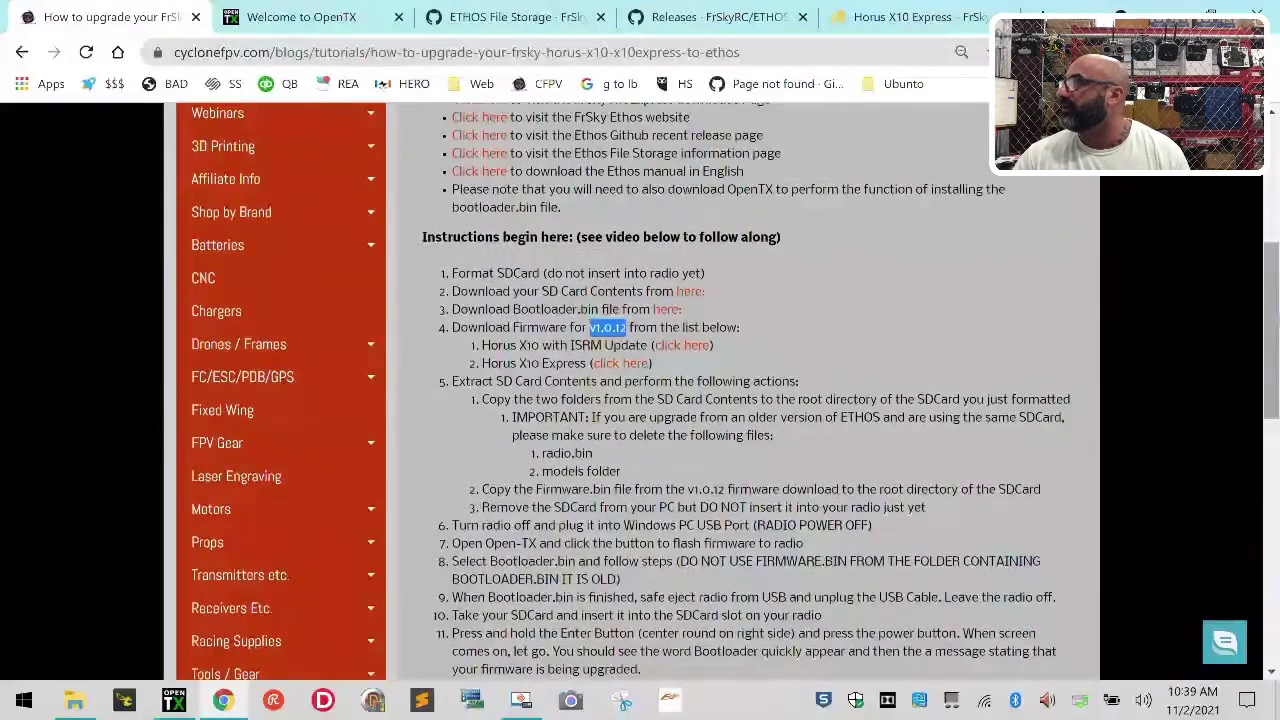
pyautogui.moveTo(1275, 320); pyautogui.dragTo(1273, 362)
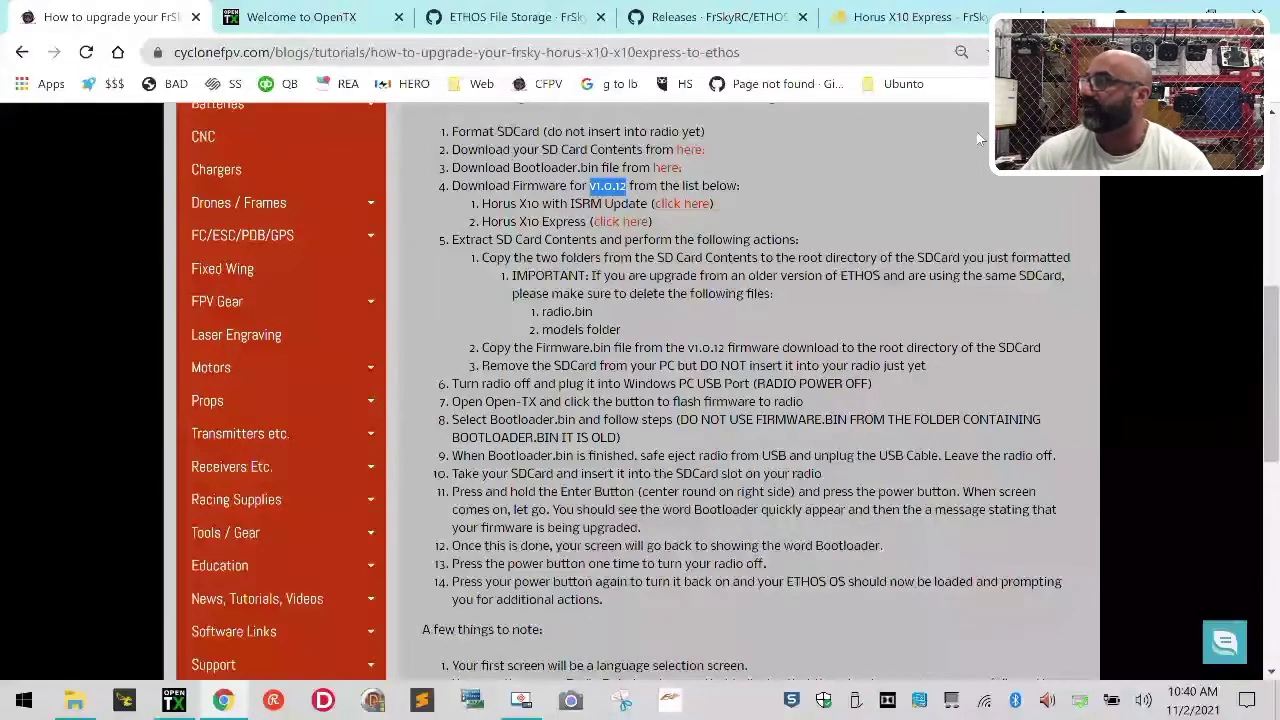
# Quick-format the FRSKYX10 (D:) SD card as FAT32 with 4096-byte allocation units and the volume label FRSKYX10.
pyautogui.hotkey('alt', 'Tab')
pyautogui.moveTo(478, 490); pyautogui.dragTo(186, 212)
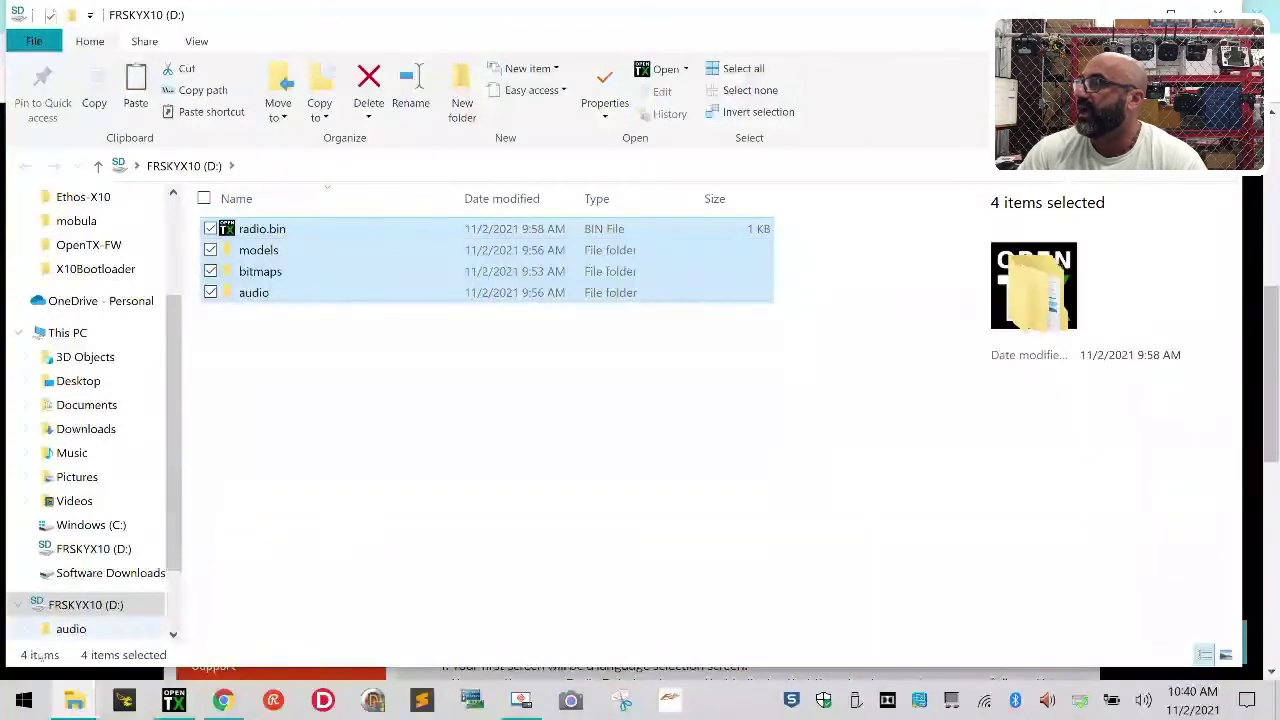
pyautogui.rightClick(70, 605)
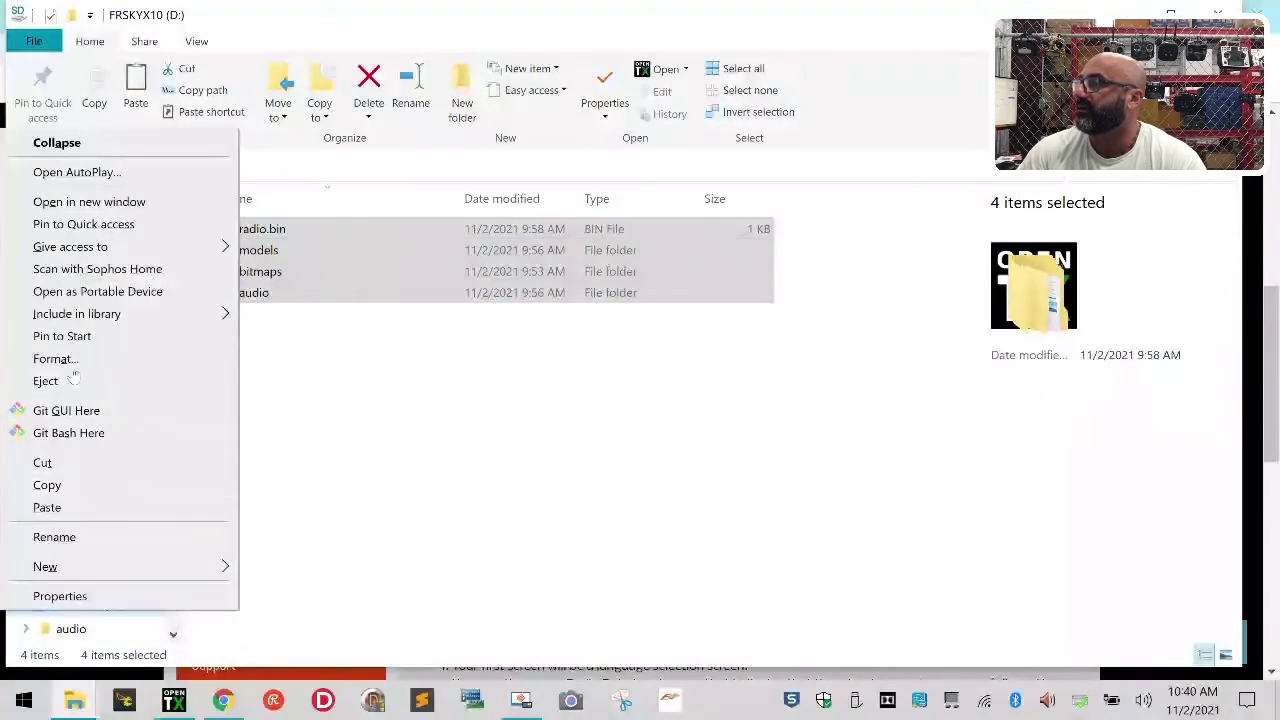
pyautogui.click(629, 440)
pyautogui.click(80, 605)
pyautogui.rightClick(86, 606)
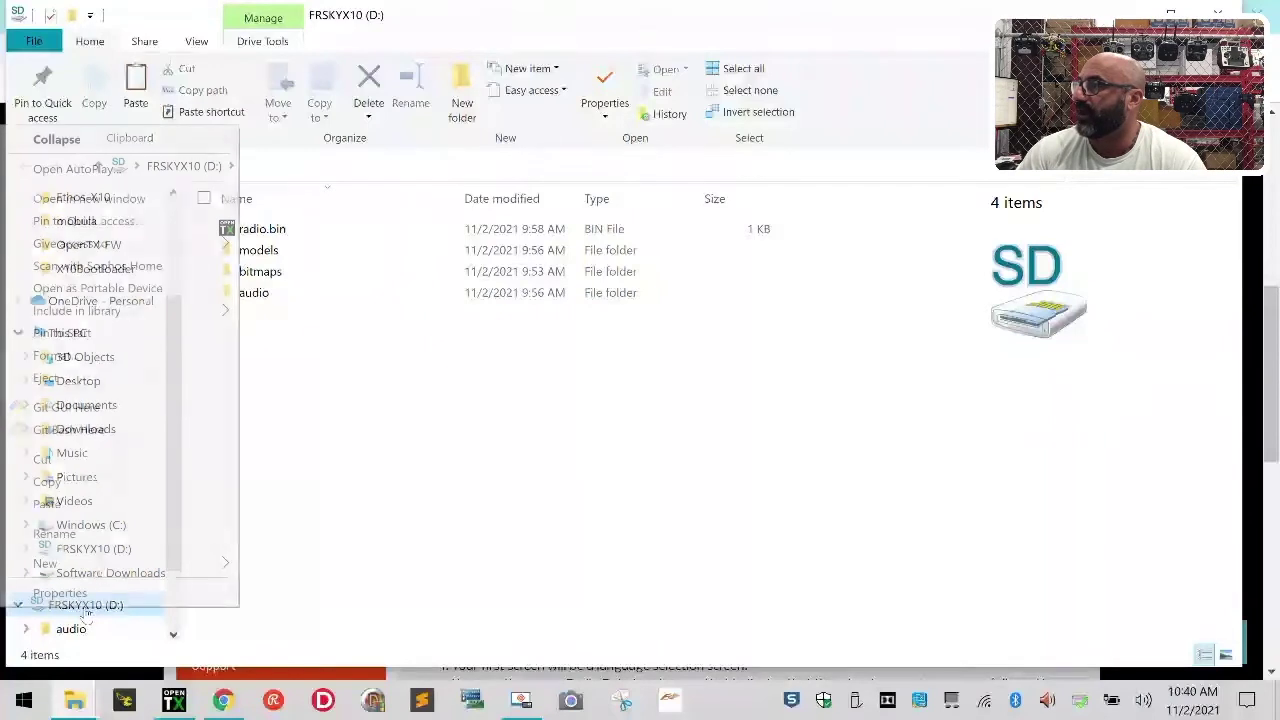
pyautogui.click(64, 358)
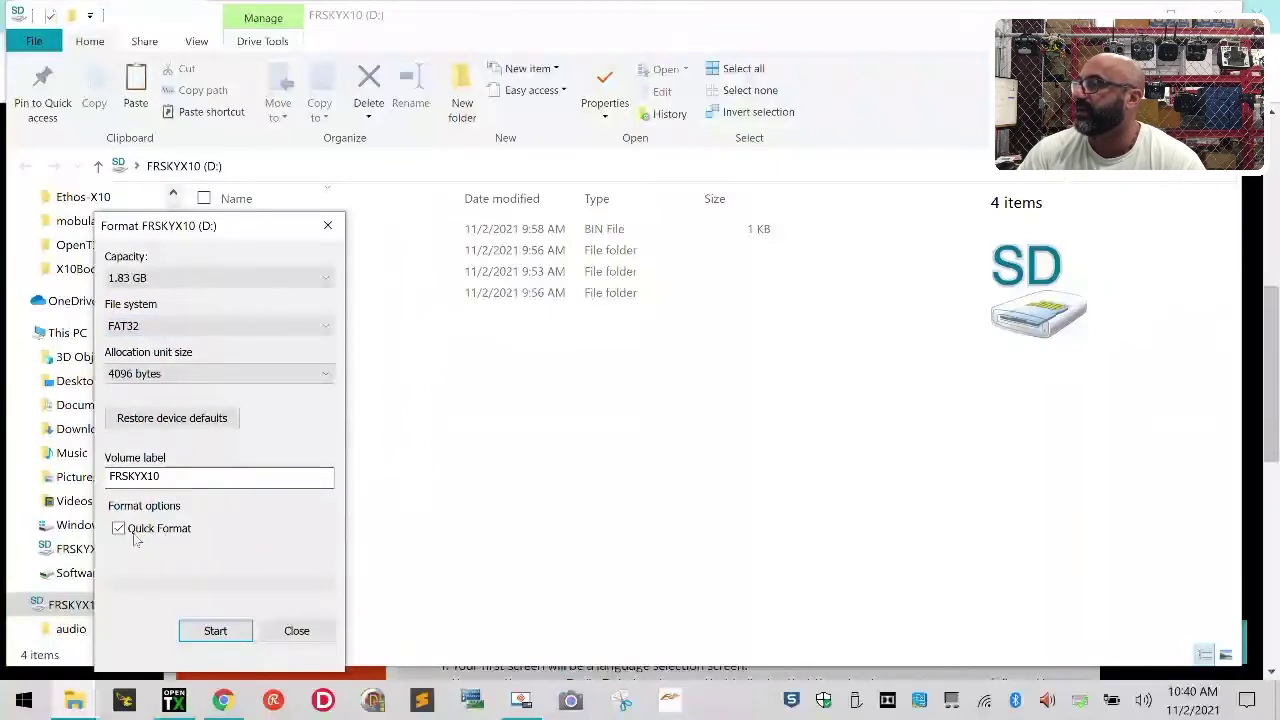
pyautogui.click(227, 636)
pyautogui.click(689, 356)
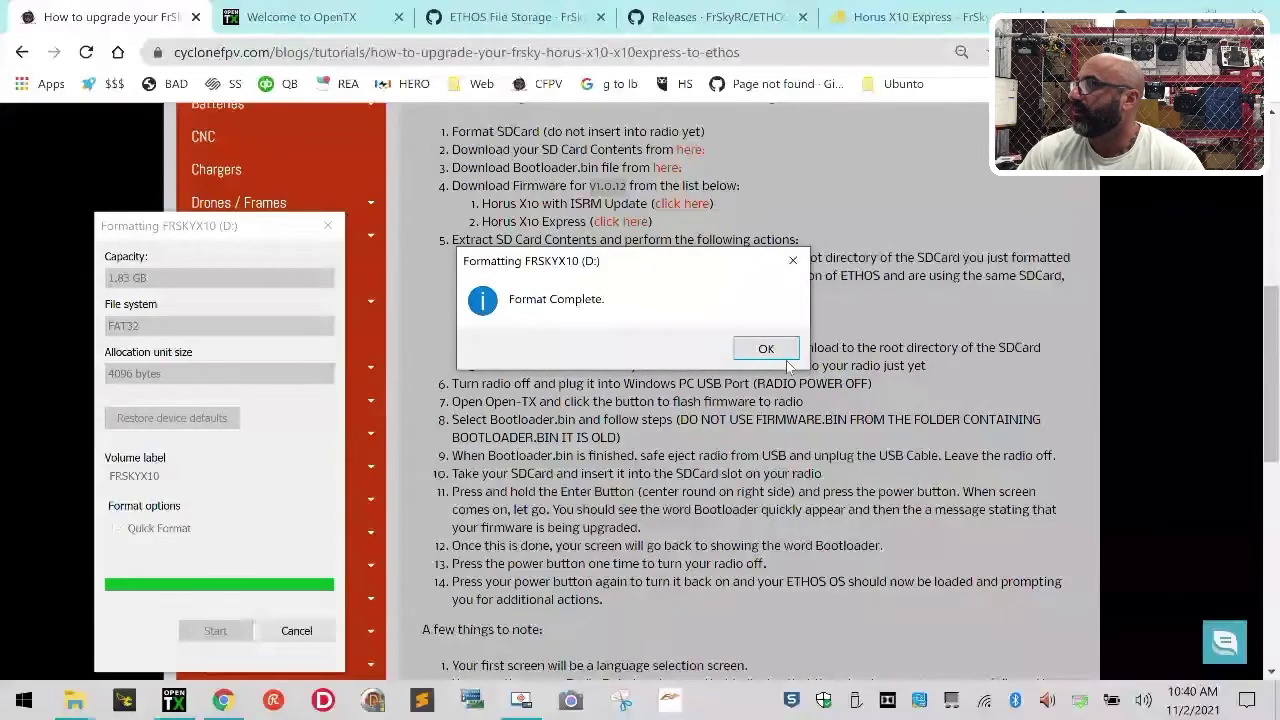
pyautogui.click(768, 350)
pyautogui.click(297, 631)
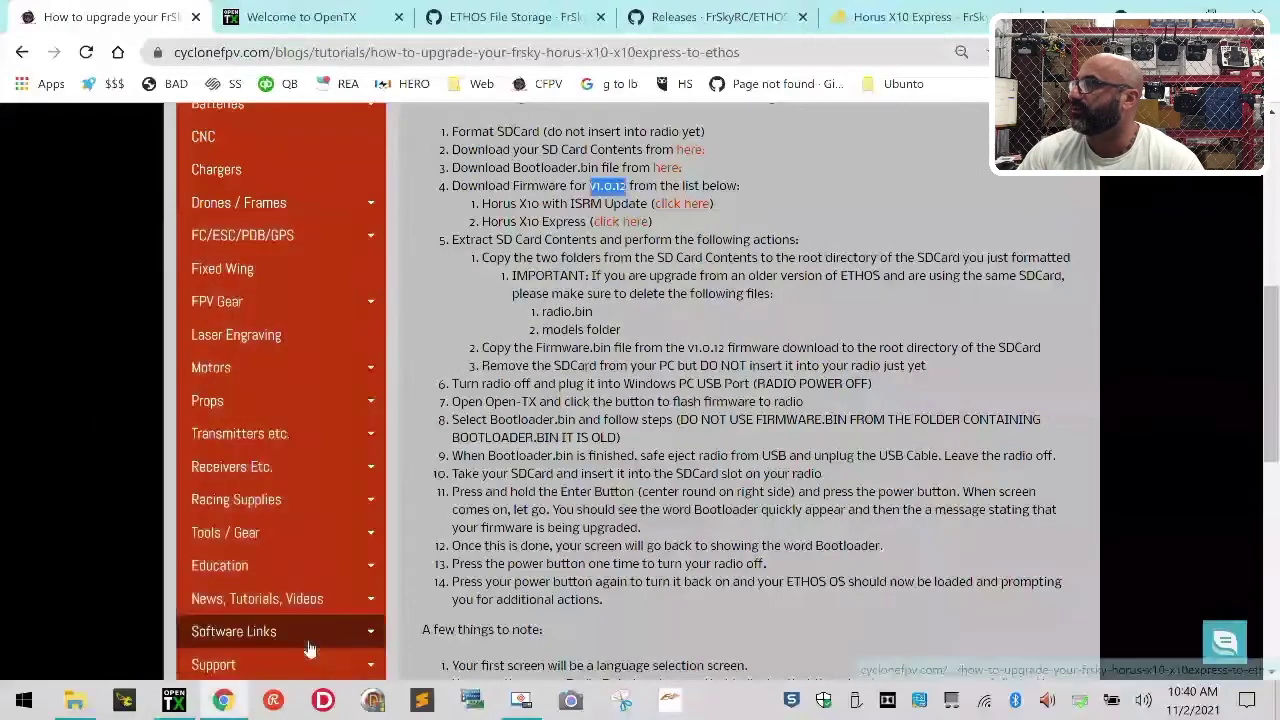
# Download the SD card contents, HORUS_SD.zip, from the link in the upgrade instructions.
pyautogui.scroll(1, 820, 400)
pyautogui.scroll(-1, 743, 331)
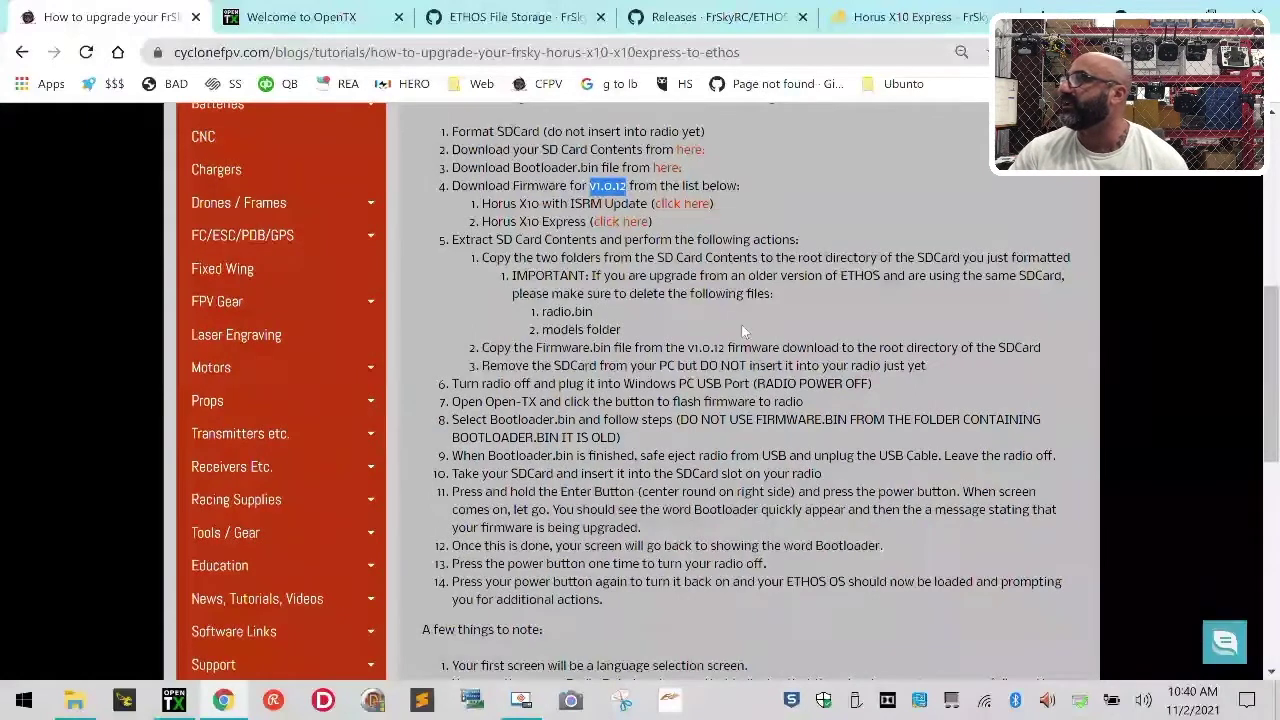
pyautogui.click(782, 174)
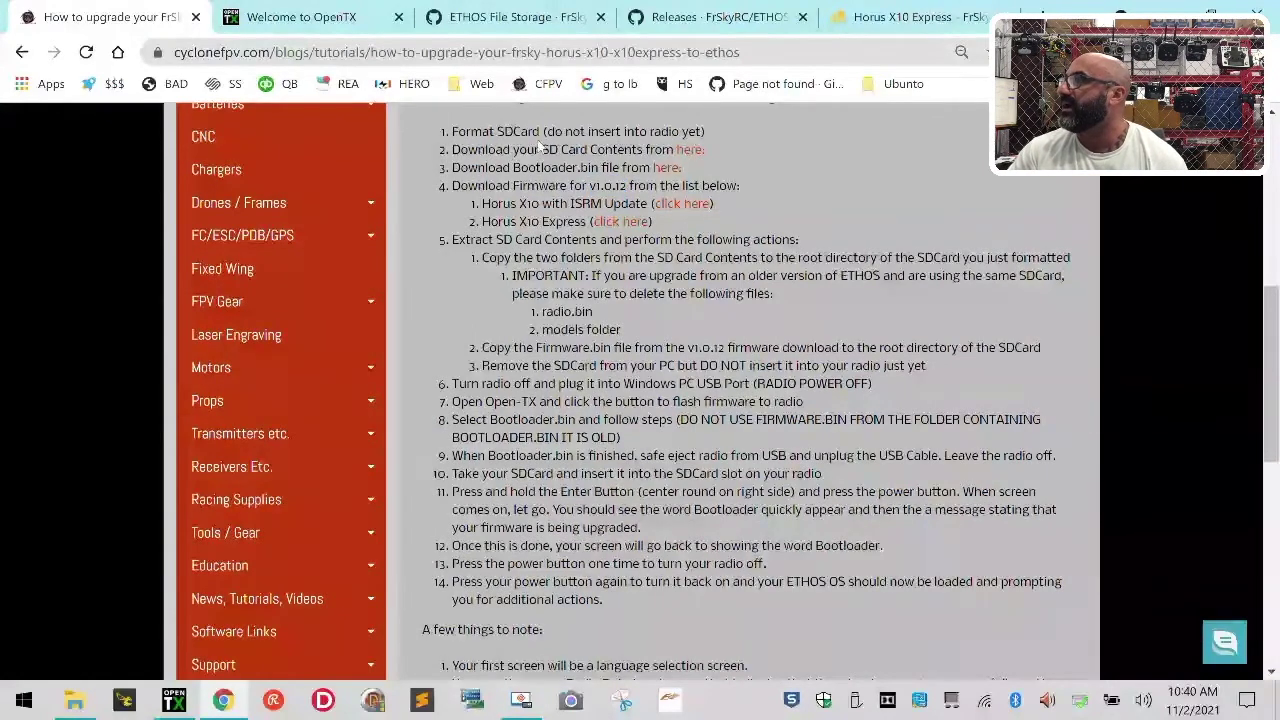
pyautogui.click(690, 156)
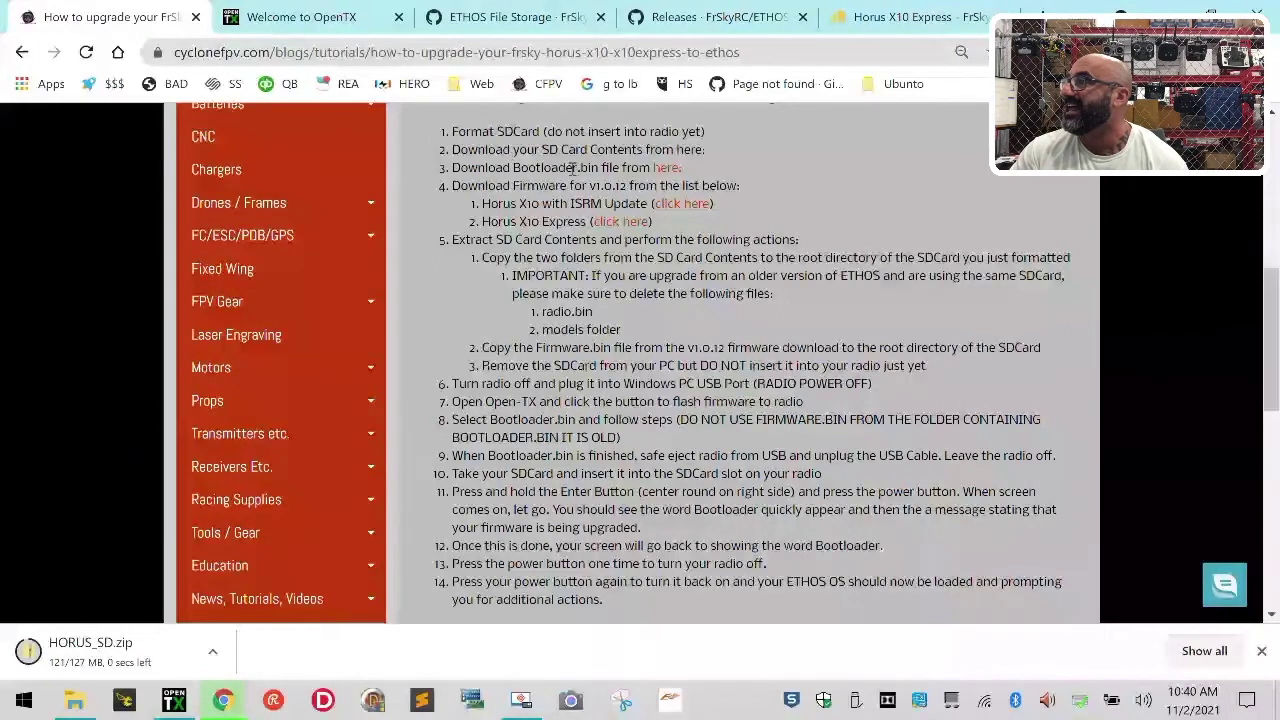
# Browse the ETHOS releases on GitHub to page 4 and expand the assets of the release just above Latest simulators.
pyautogui.moveTo(517, 164); pyautogui.dragTo(602, 168)
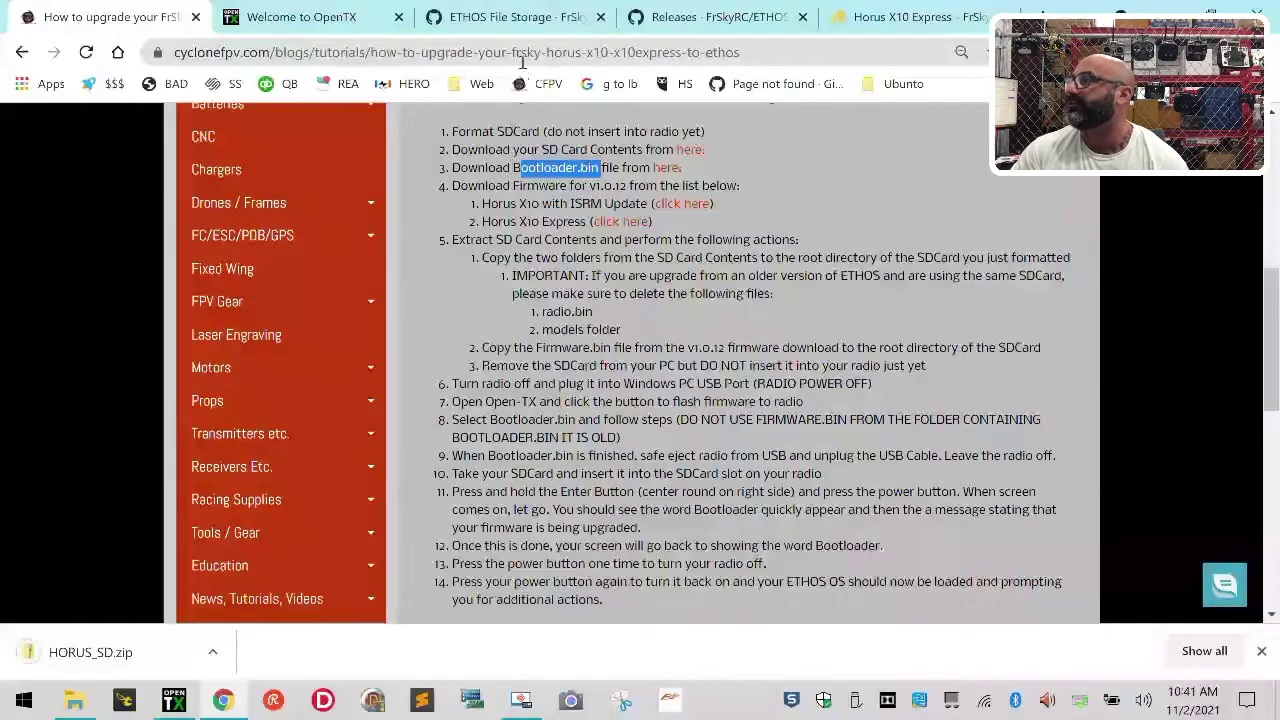
pyautogui.click(720, 17)
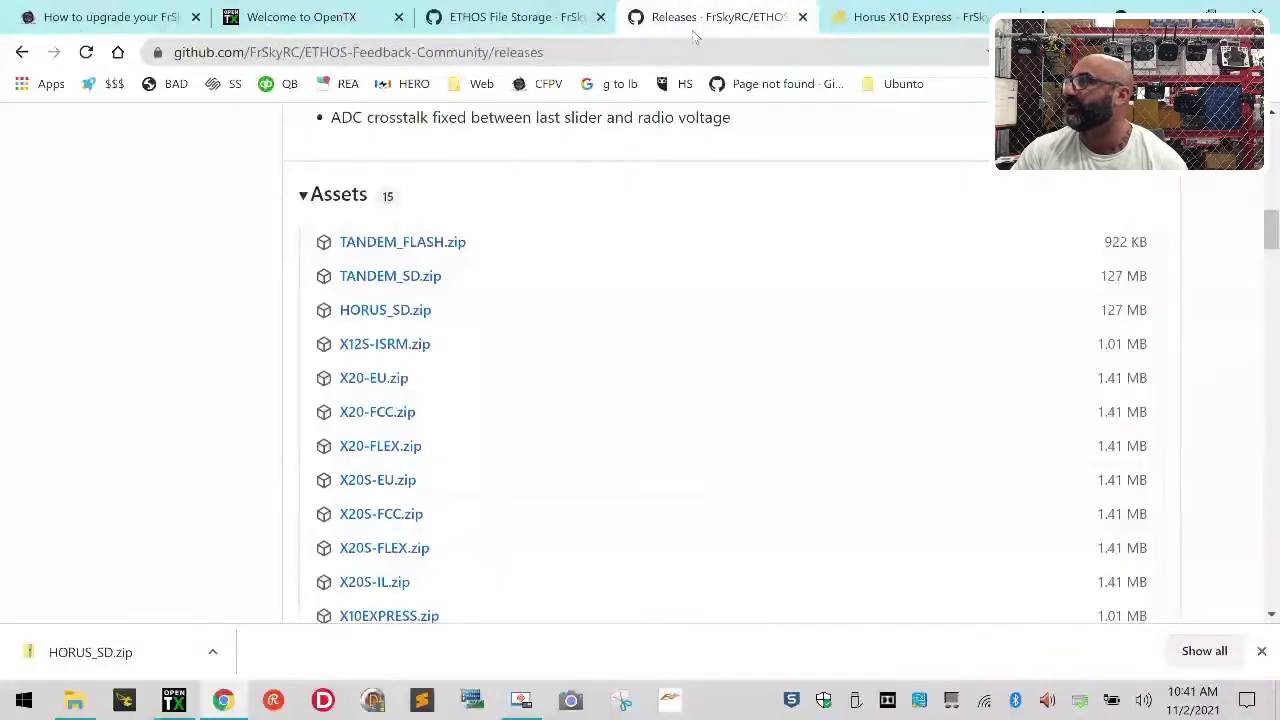
pyautogui.scroll(-20, 450, 366)
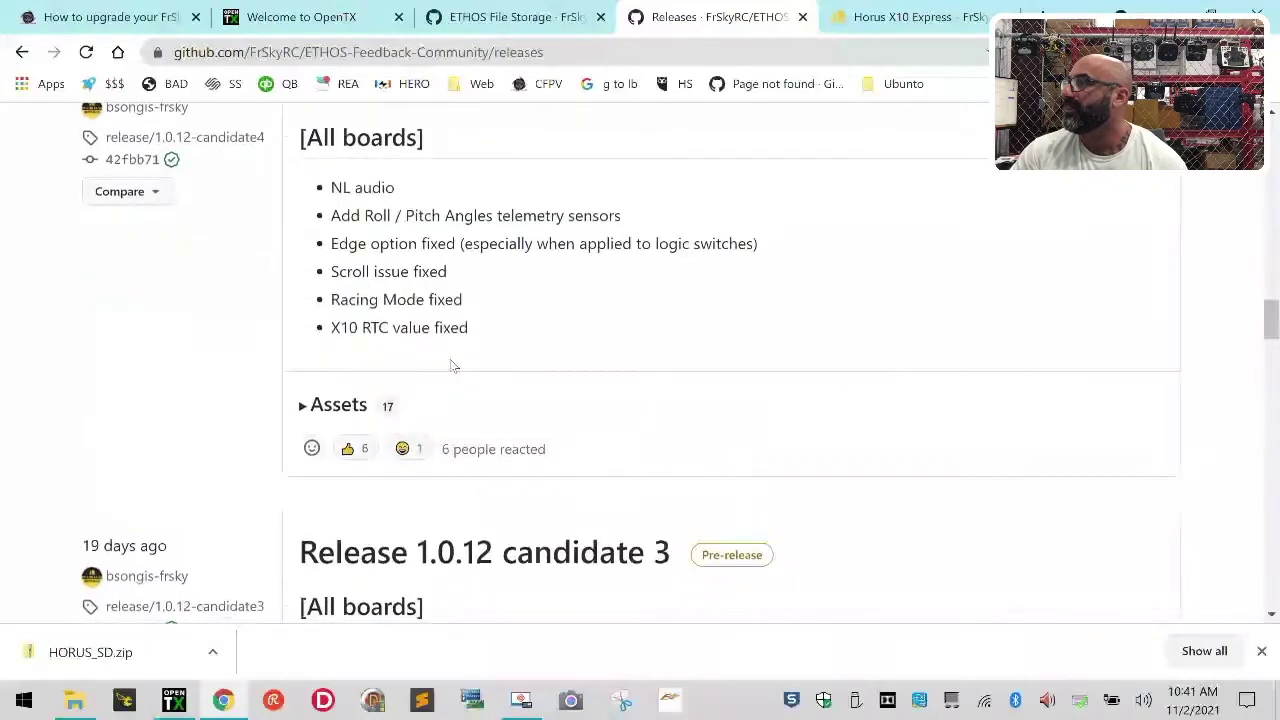
pyautogui.scroll(-4, 453, 366)
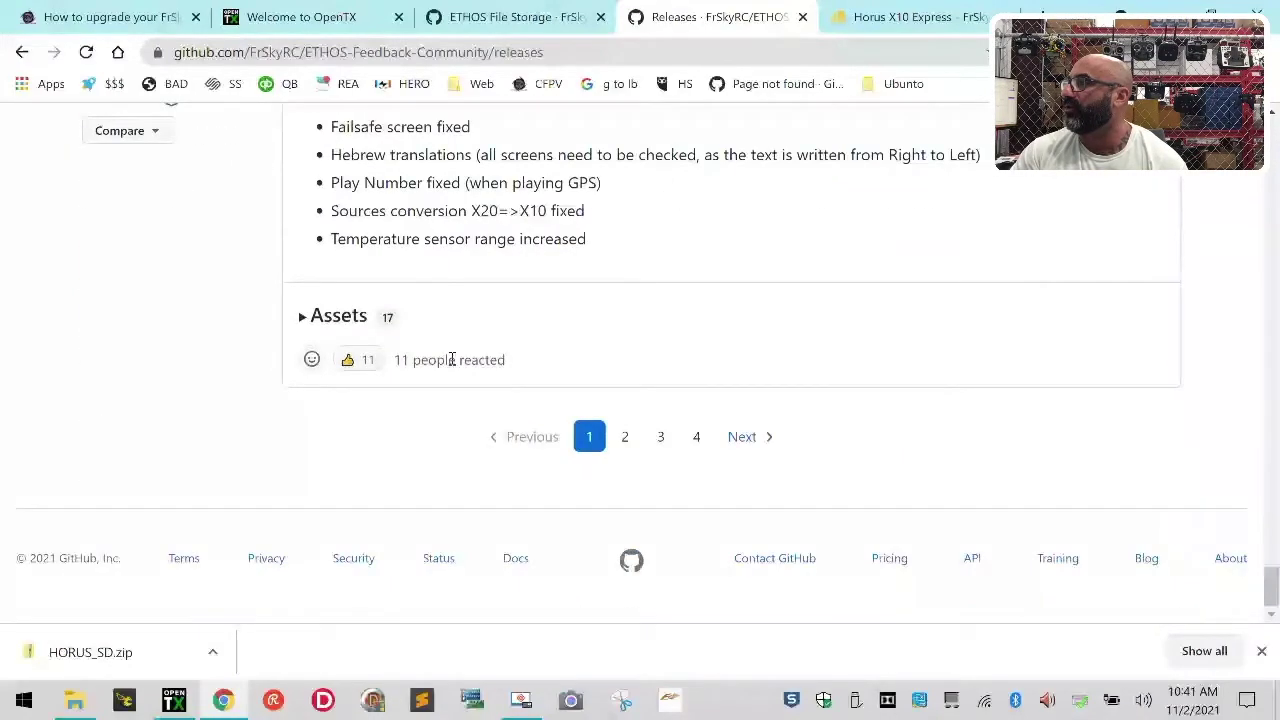
pyautogui.click(700, 440)
pyautogui.scroll(-15, 704, 436)
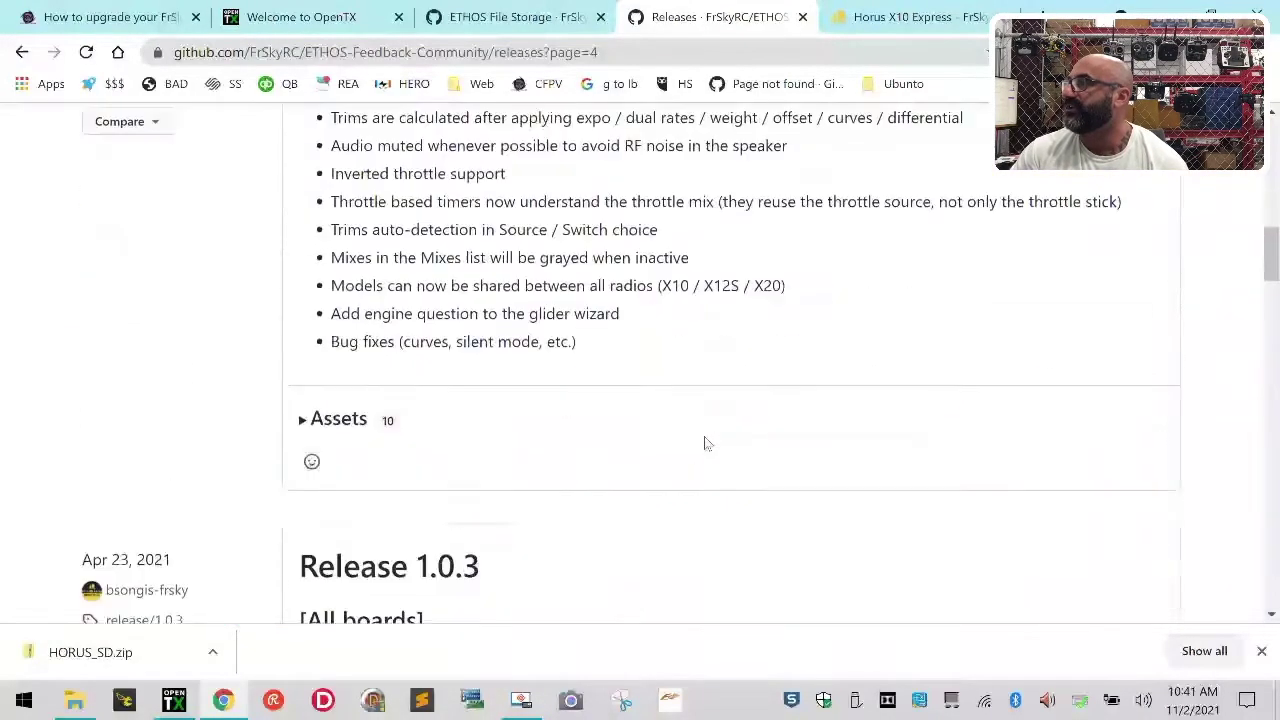
pyautogui.scroll(2, 704, 436)
pyautogui.scroll(-3, 706, 444)
pyautogui.scroll(3, 690, 446)
pyautogui.scroll(2, 400, 315)
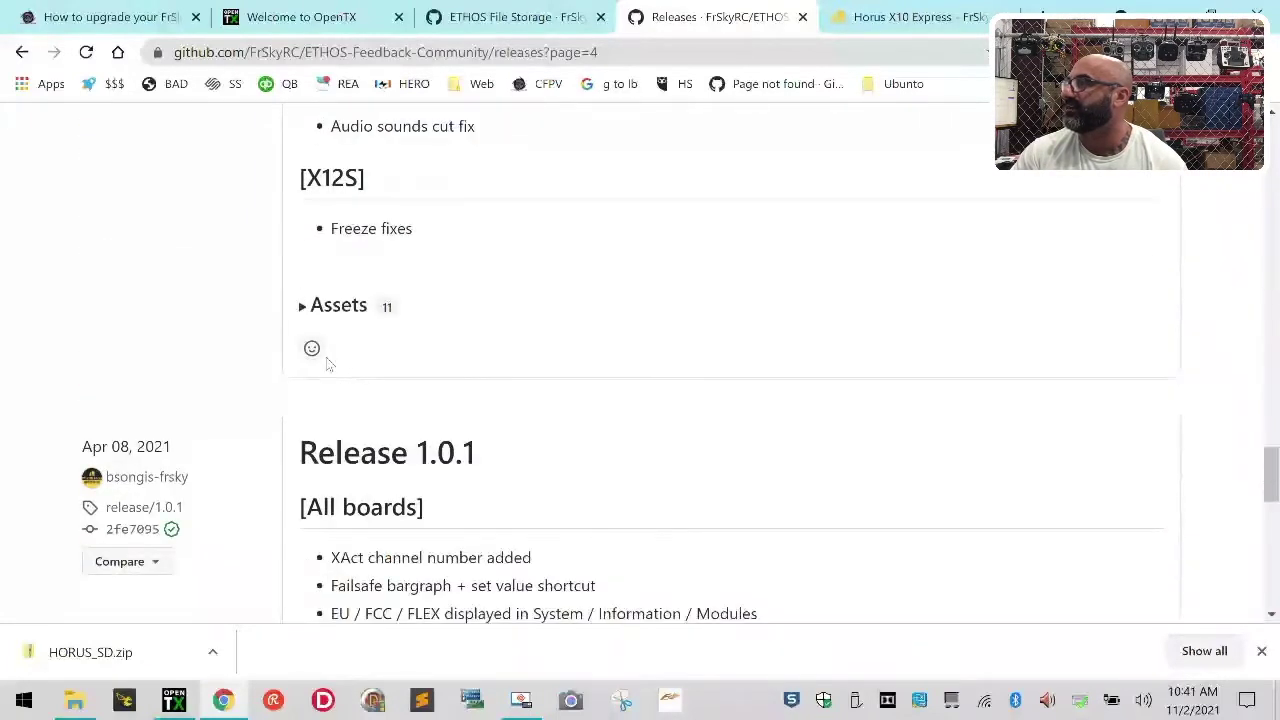
pyautogui.scroll(-4, 329, 360)
pyautogui.scroll(-6, 320, 420)
pyautogui.scroll(3, 340, 345)
pyautogui.scroll(-1, 335, 428)
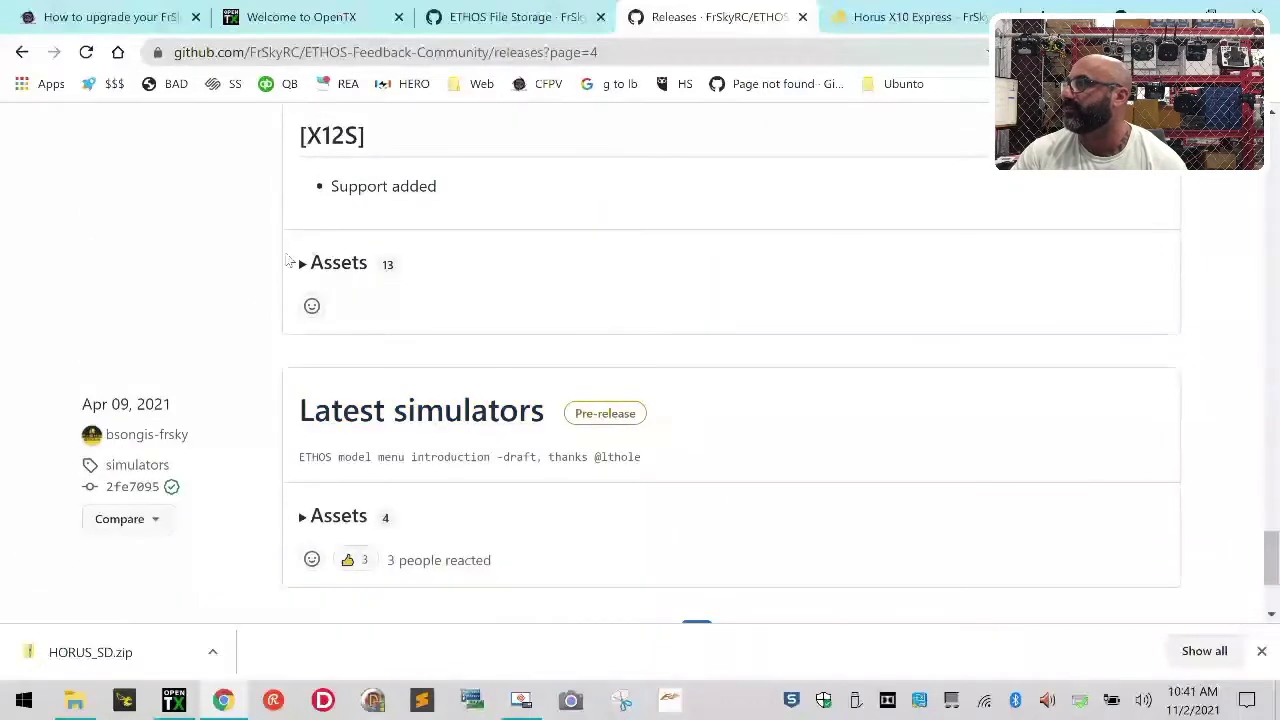
pyautogui.click(311, 264)
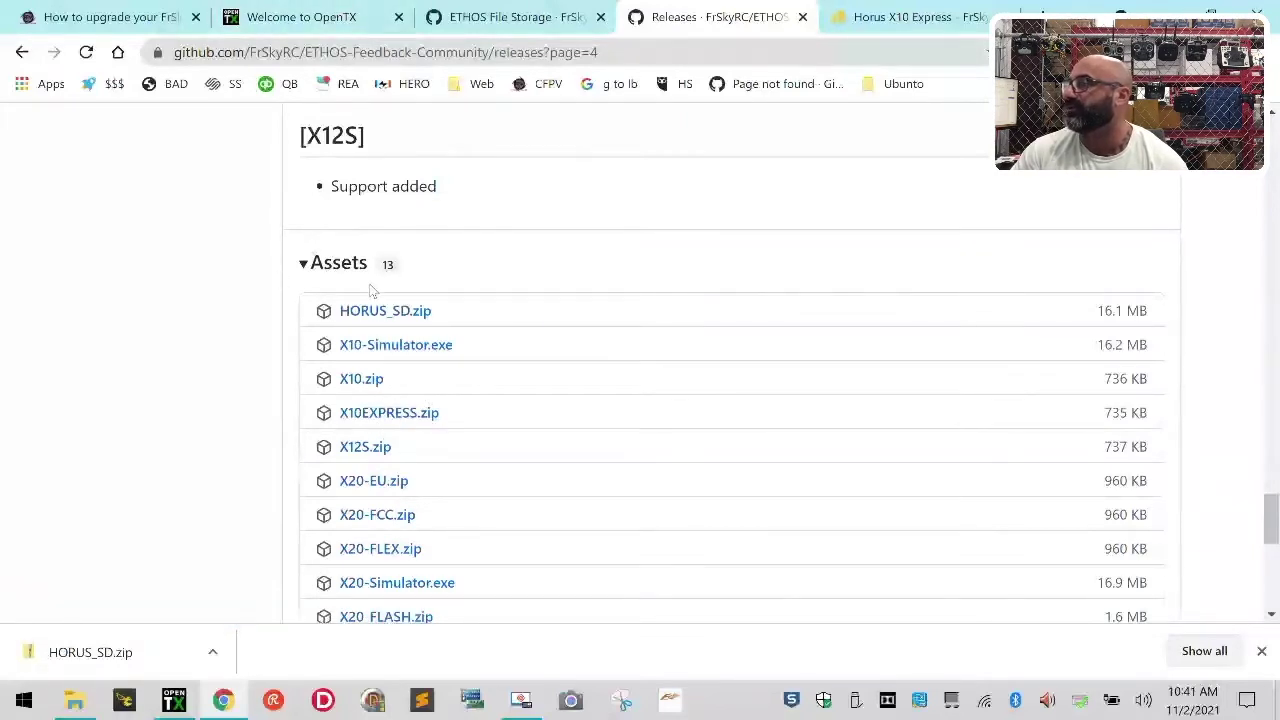
# Return to the upgrade instructions and download X10.zip, which contains the Bootloader.bin file.
pyautogui.click(328, 18)
pyautogui.click(157, 24)
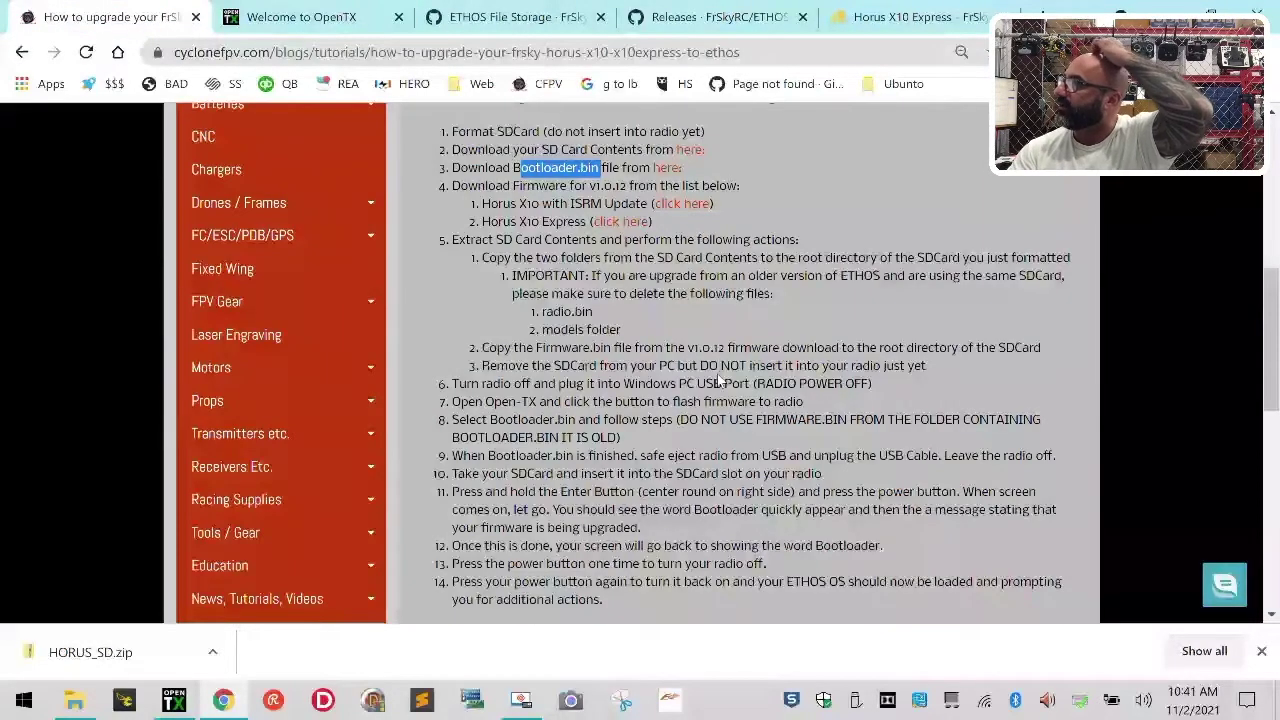
pyautogui.click(672, 170)
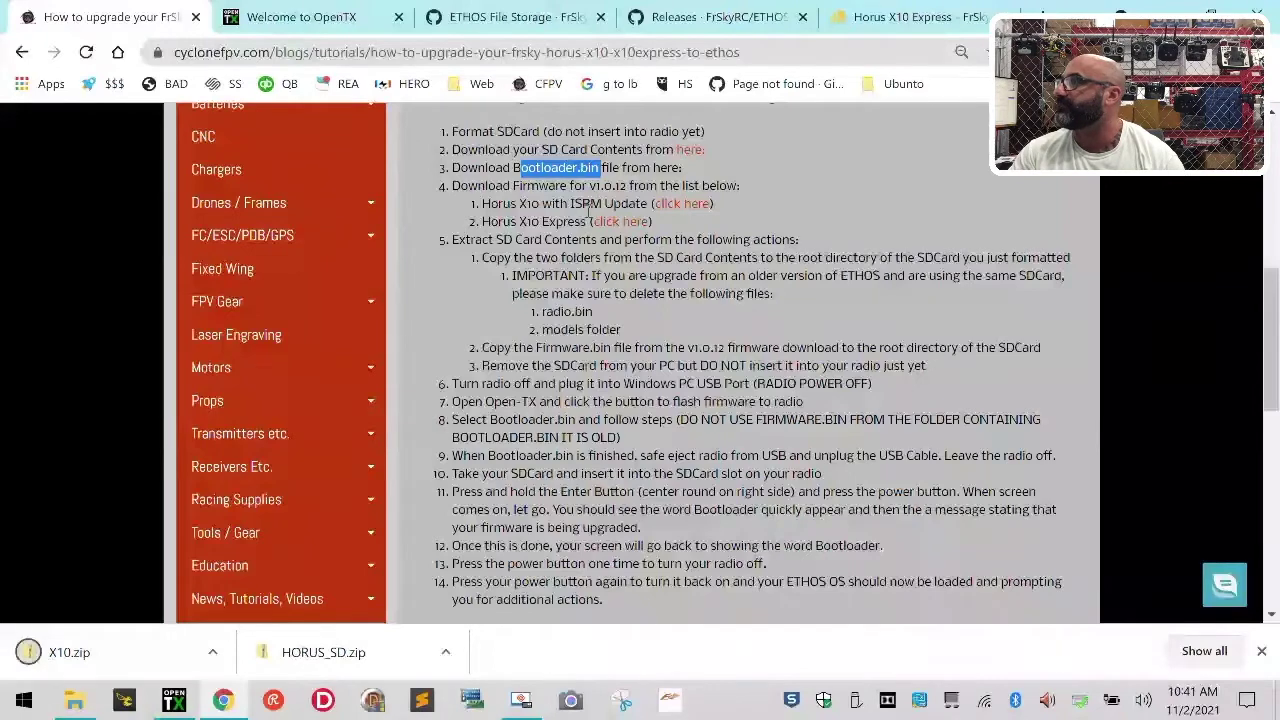
# Review the old release's remaining assets on GitHub and download the v1.0.12 Horus X10 ISRM firmware, X10-ISRM.zip, from the tutorial.
pyautogui.click(520, 20)
pyautogui.click(725, 22)
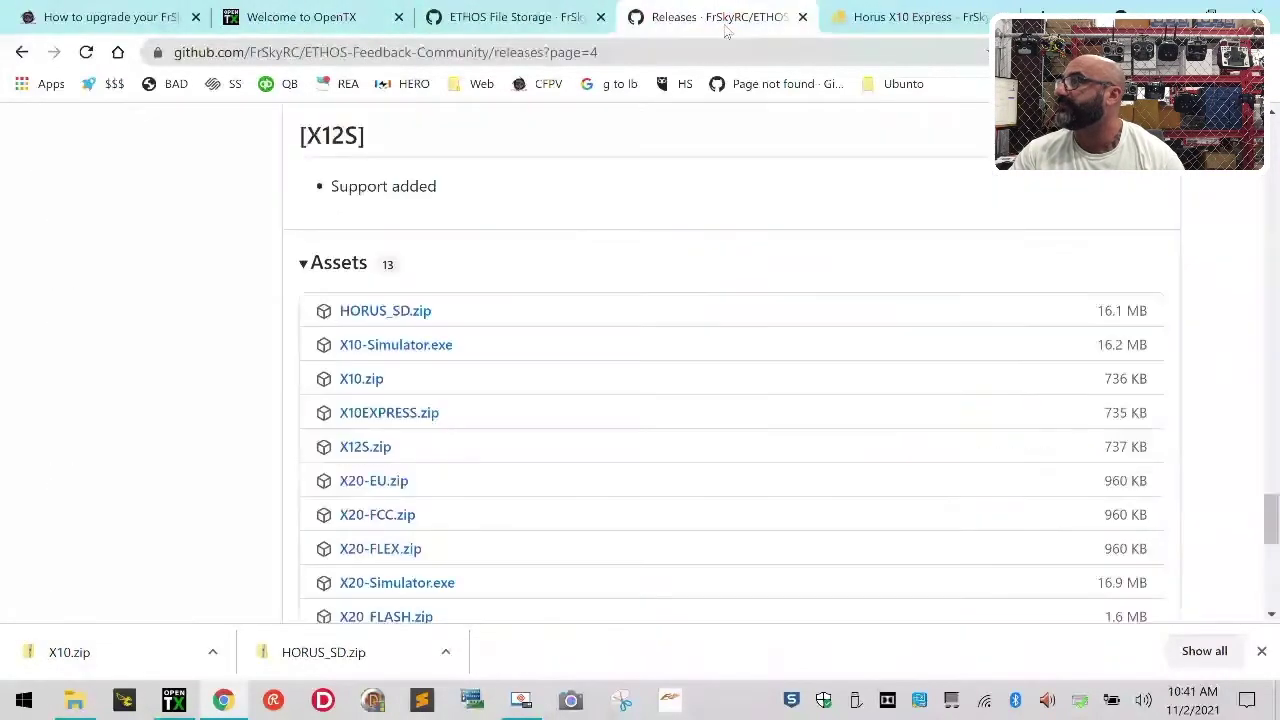
pyautogui.scroll(-3, 487, 471)
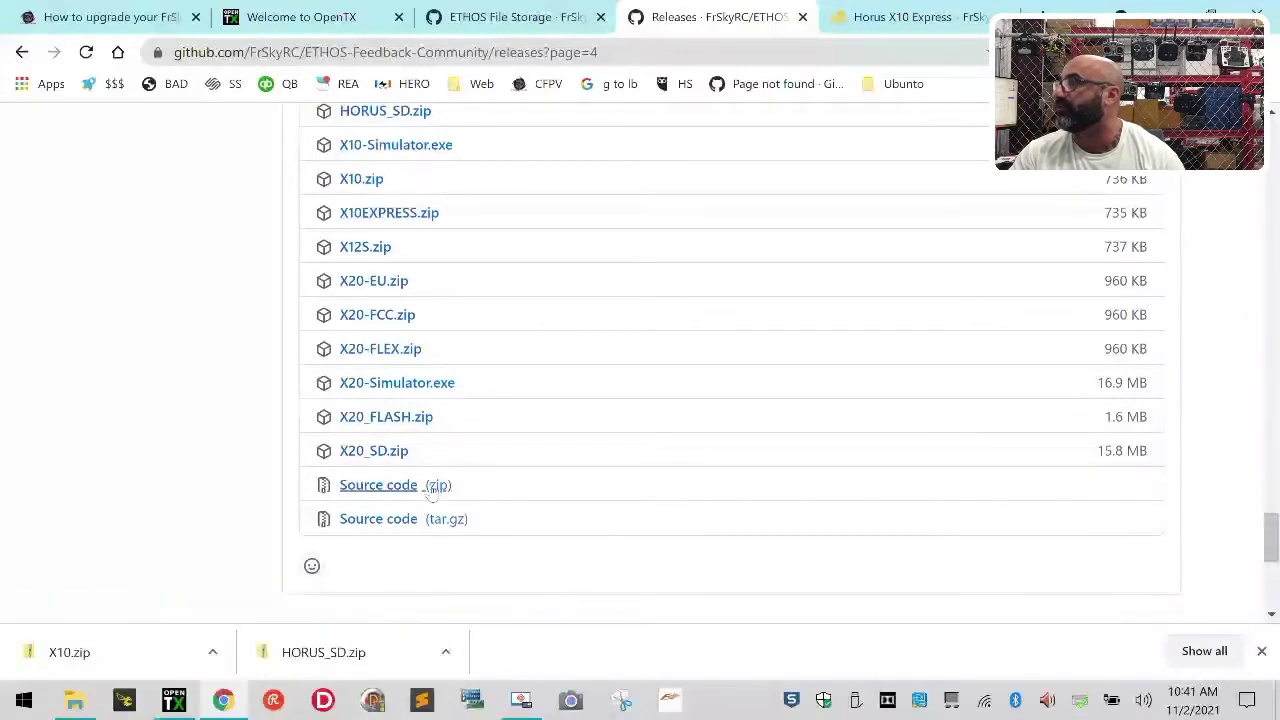
pyautogui.click(112, 20)
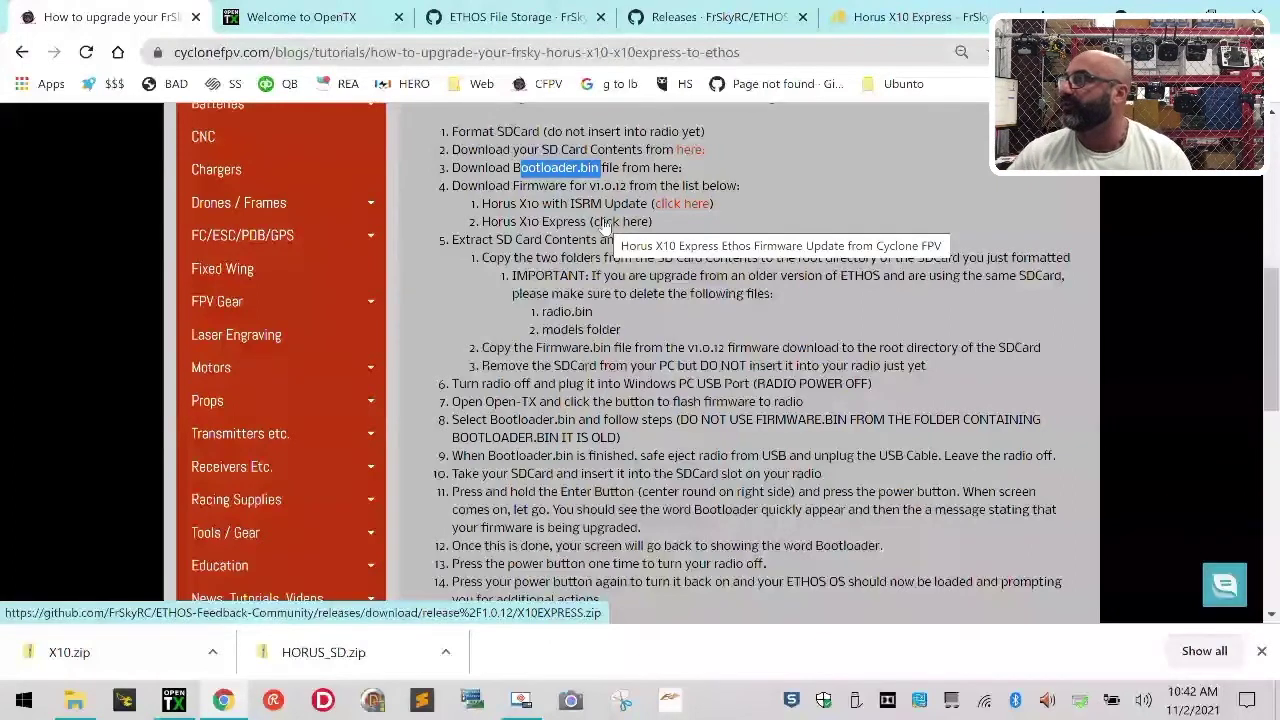
pyautogui.click(686, 207)
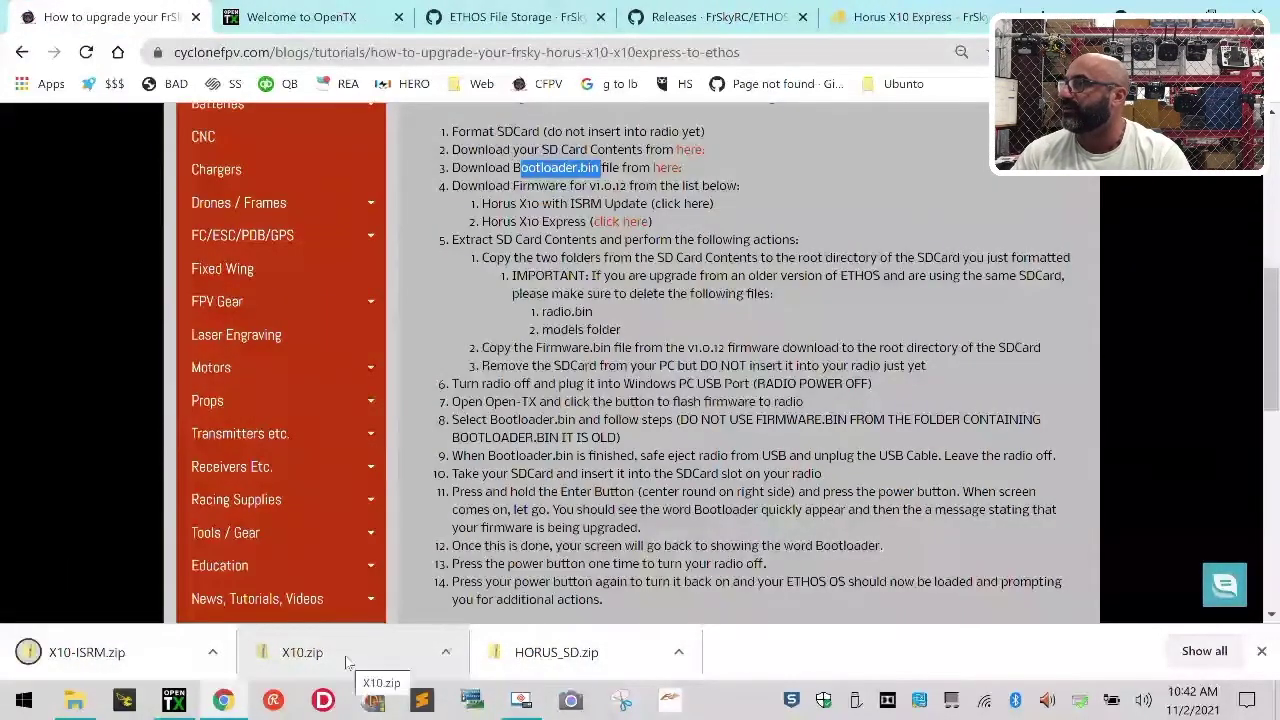
# Switch to File Explorer and compare the zip files in the Ethos-X10 zip folder with the new ones in Downloads.
pyautogui.click(74, 700)
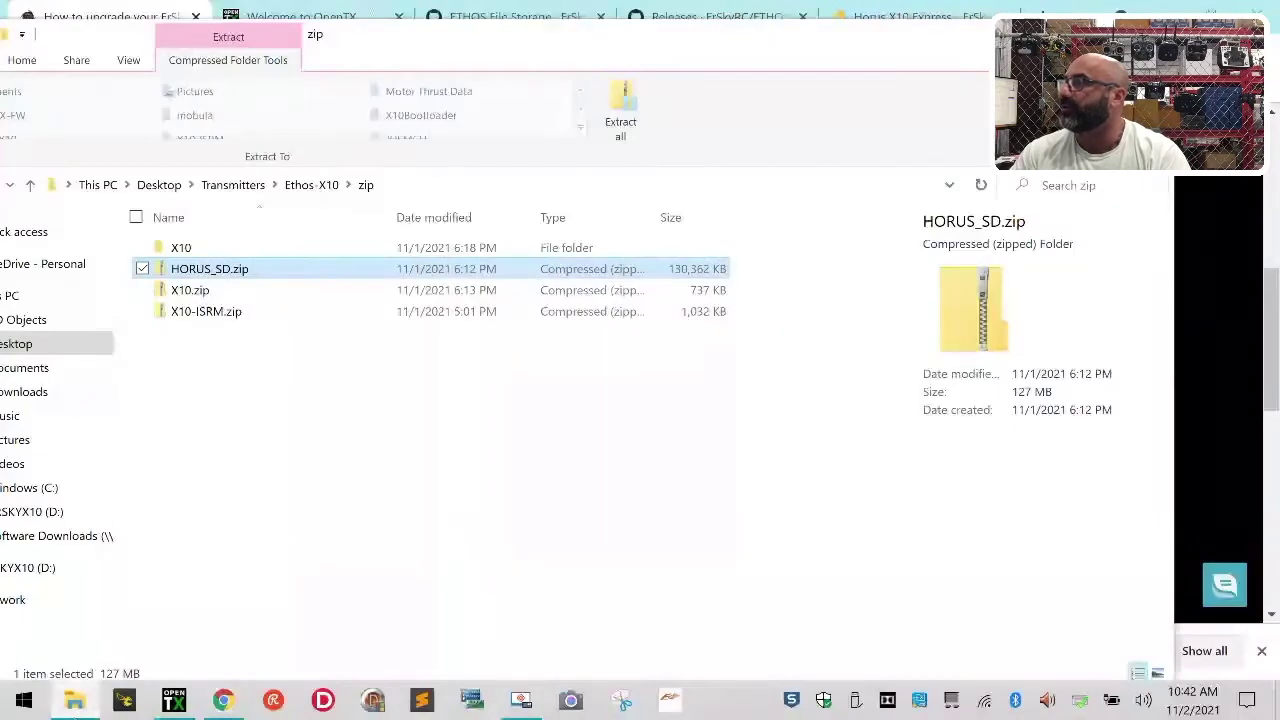
pyautogui.moveTo(500, 34); pyautogui.dragTo(620, 8)
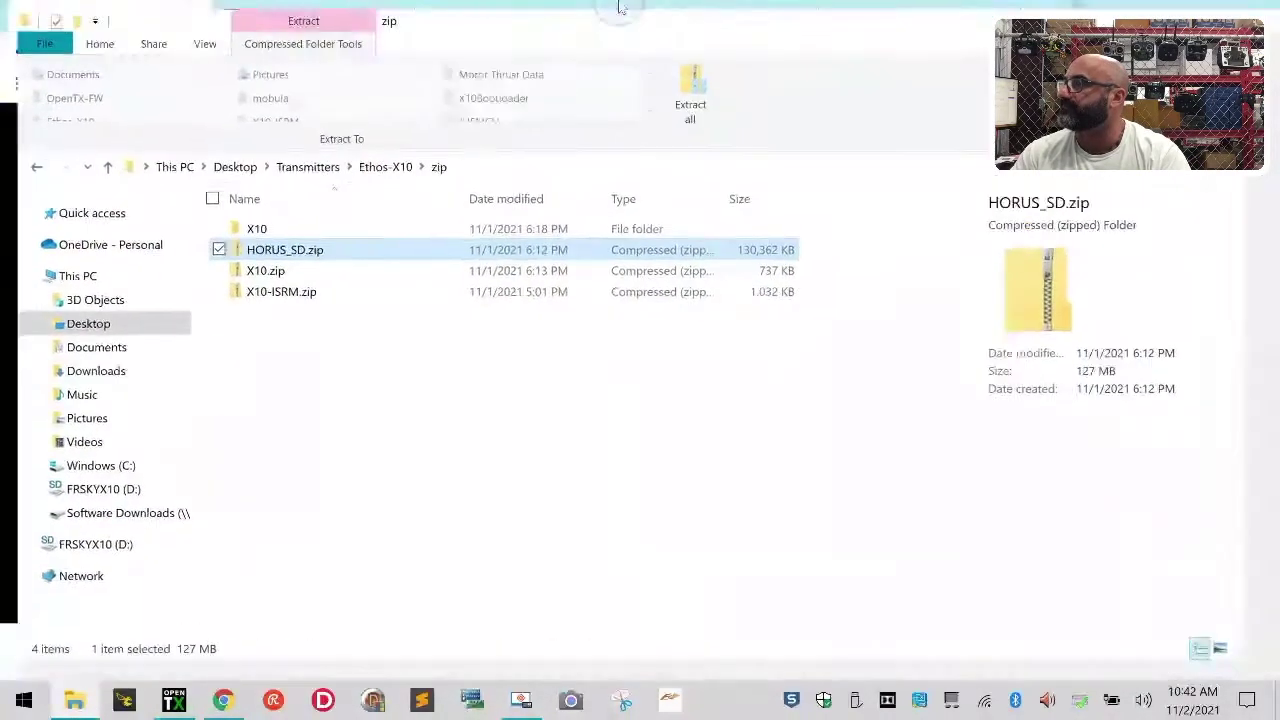
pyautogui.click(313, 425)
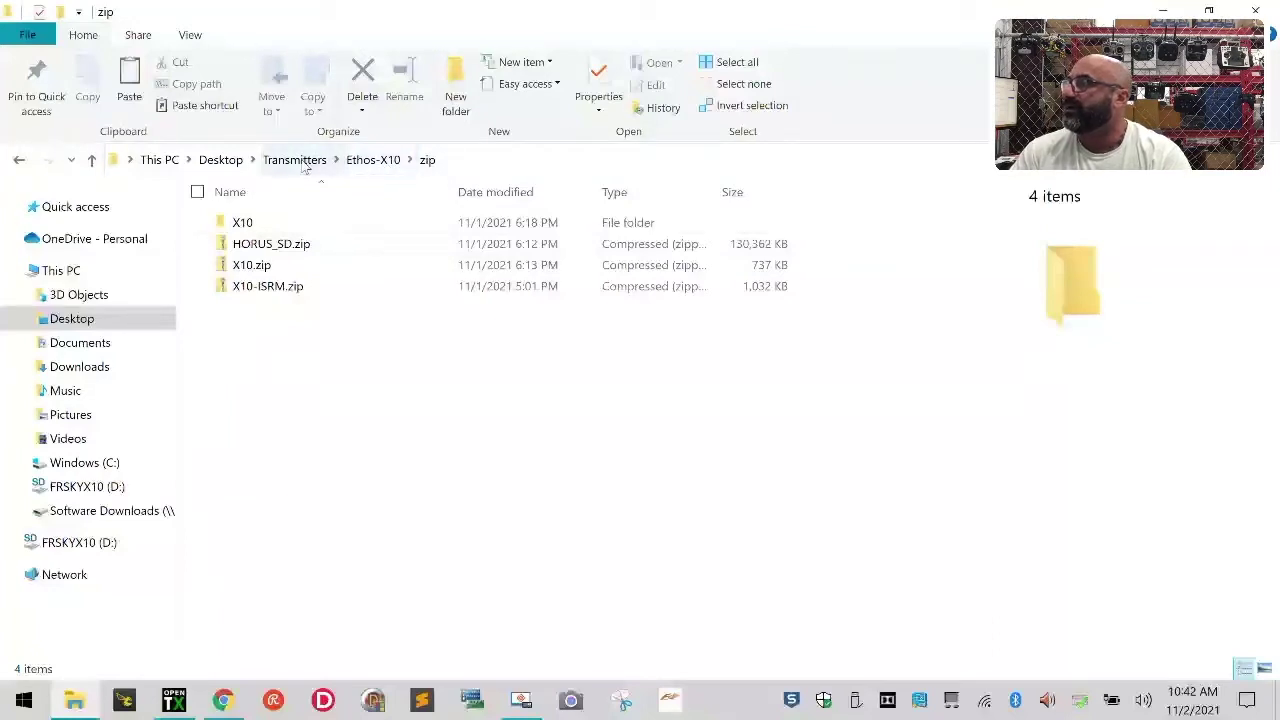
pyautogui.moveTo(340, 370); pyautogui.dragTo(202, 211)
pyautogui.moveTo(257, 265); pyautogui.dragTo(148, 366)
pyautogui.click(317, 340)
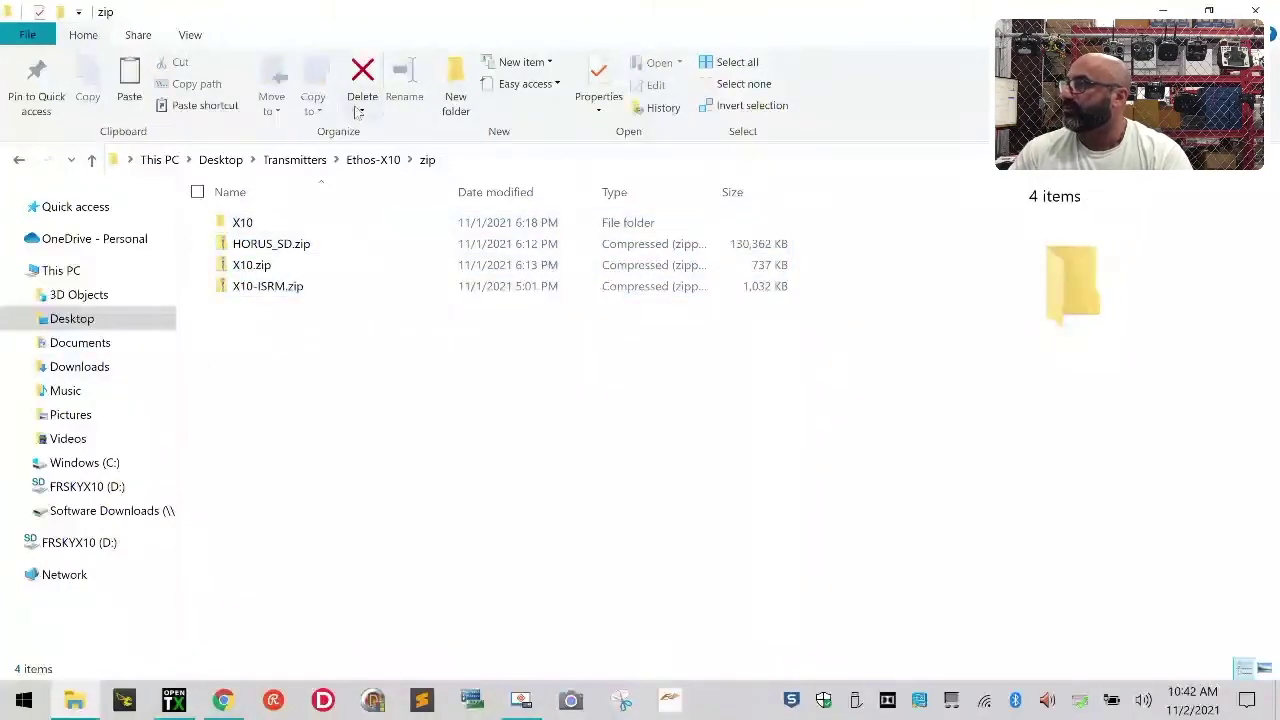
pyautogui.click(87, 374)
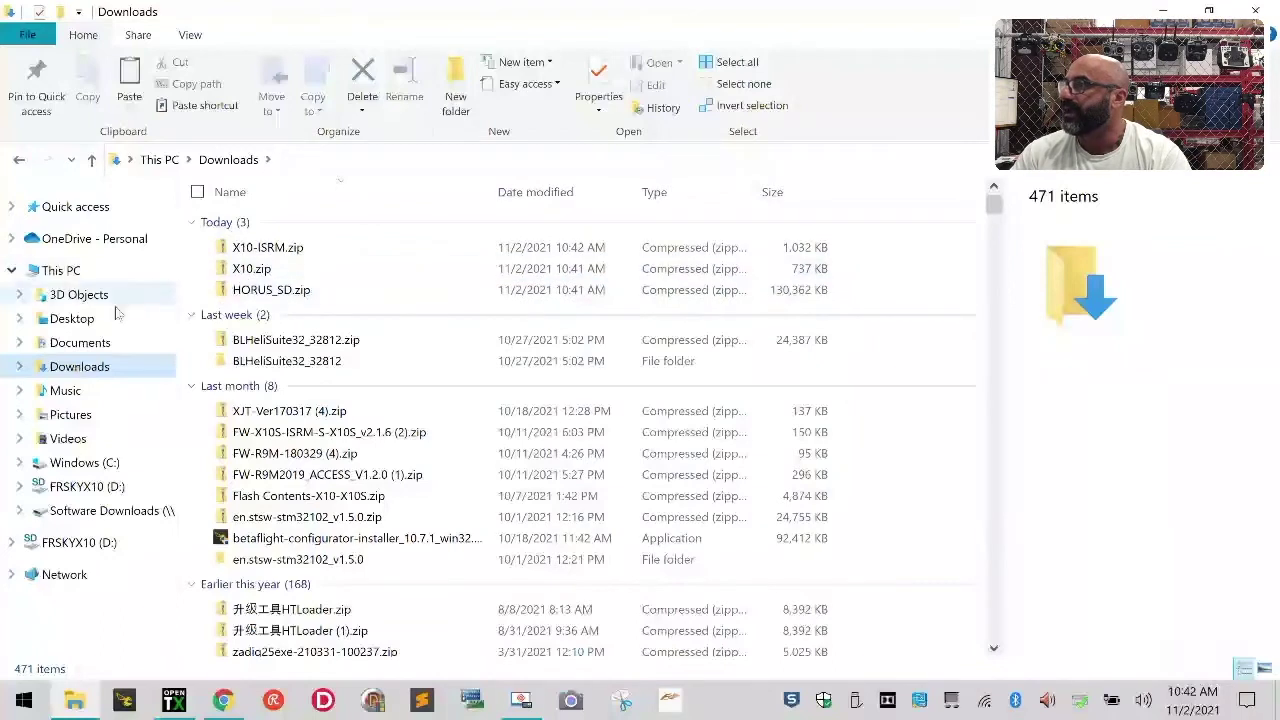
pyautogui.click(19, 161)
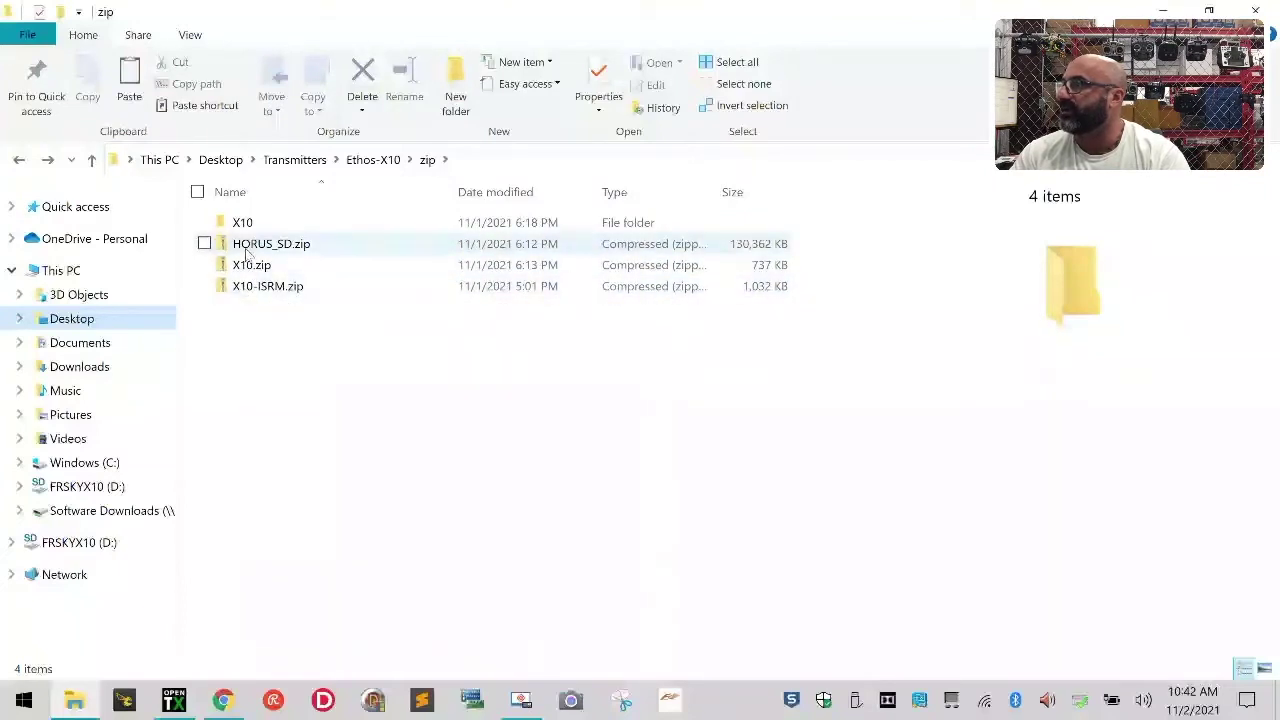
# Delete the extracted X10 folder from the Ethos-X10 zip folder.
pyautogui.click(245, 222)
pyautogui.rightClick(245, 222)
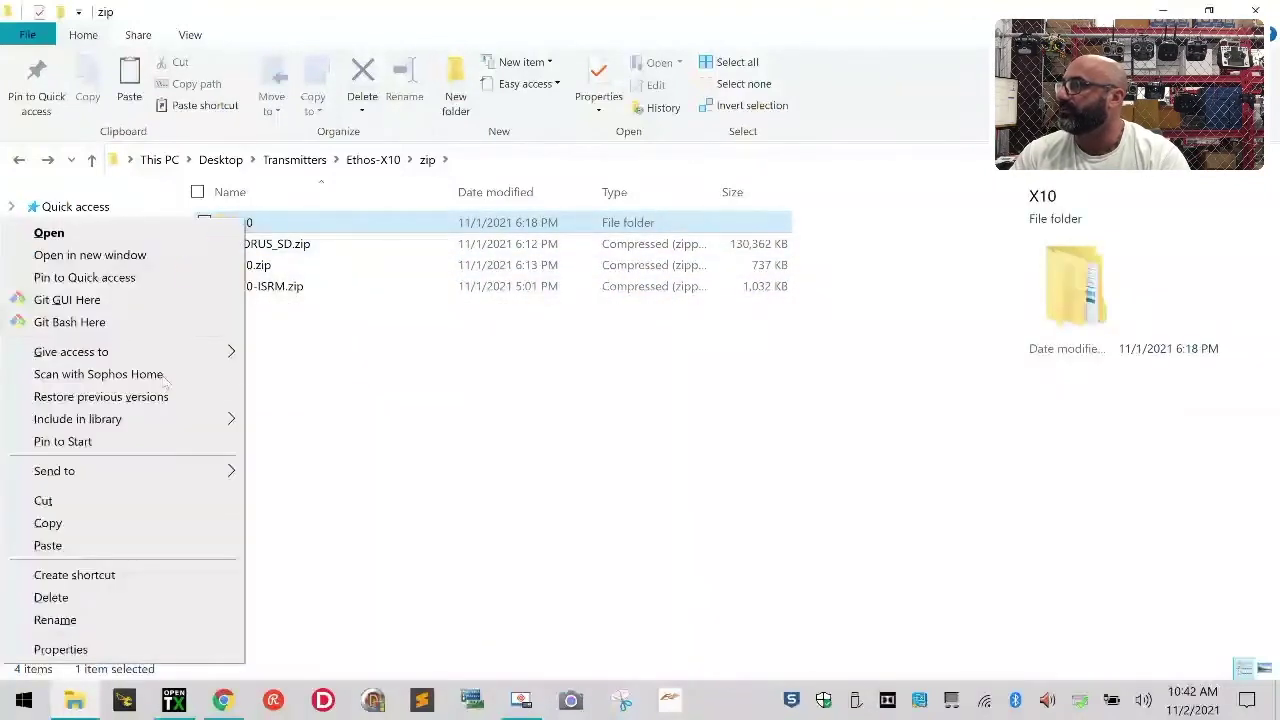
pyautogui.click(149, 598)
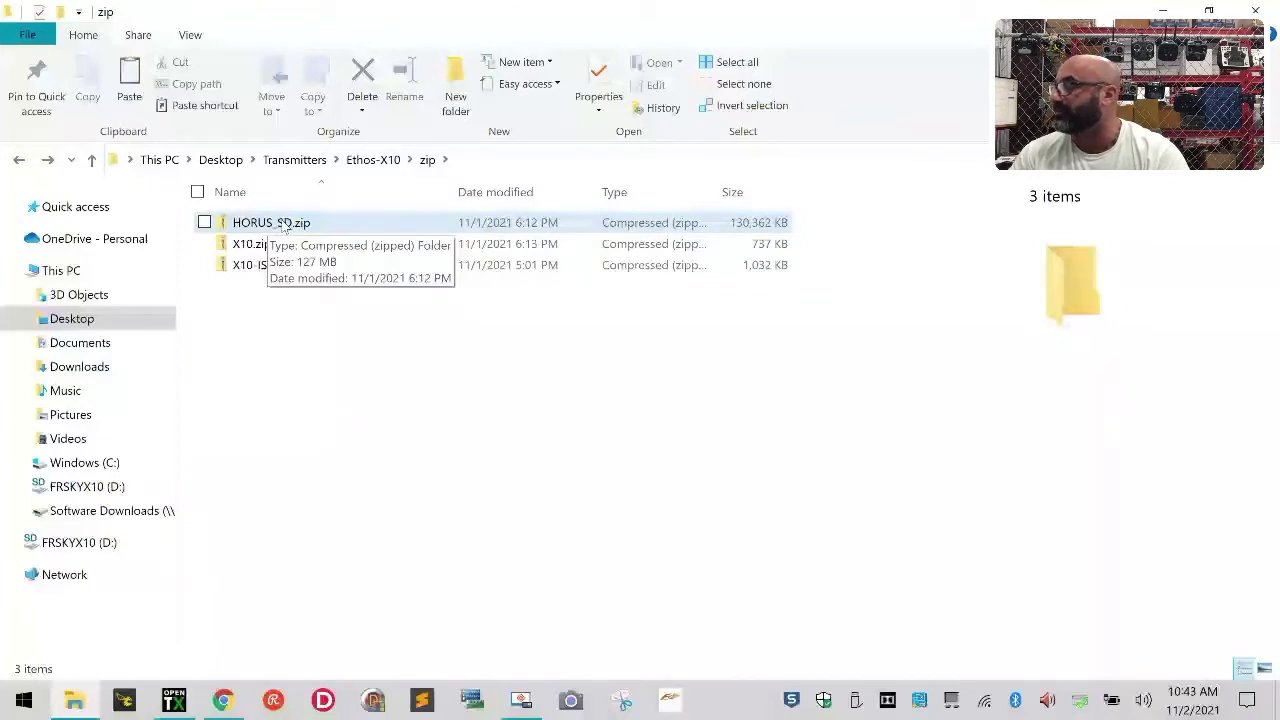
# Try to extract HORUS_SD.zip into a HORUS_SD folder directly under Ethos-X10, outside the zip folder, and cancel the running copy.
pyautogui.click(284, 226)
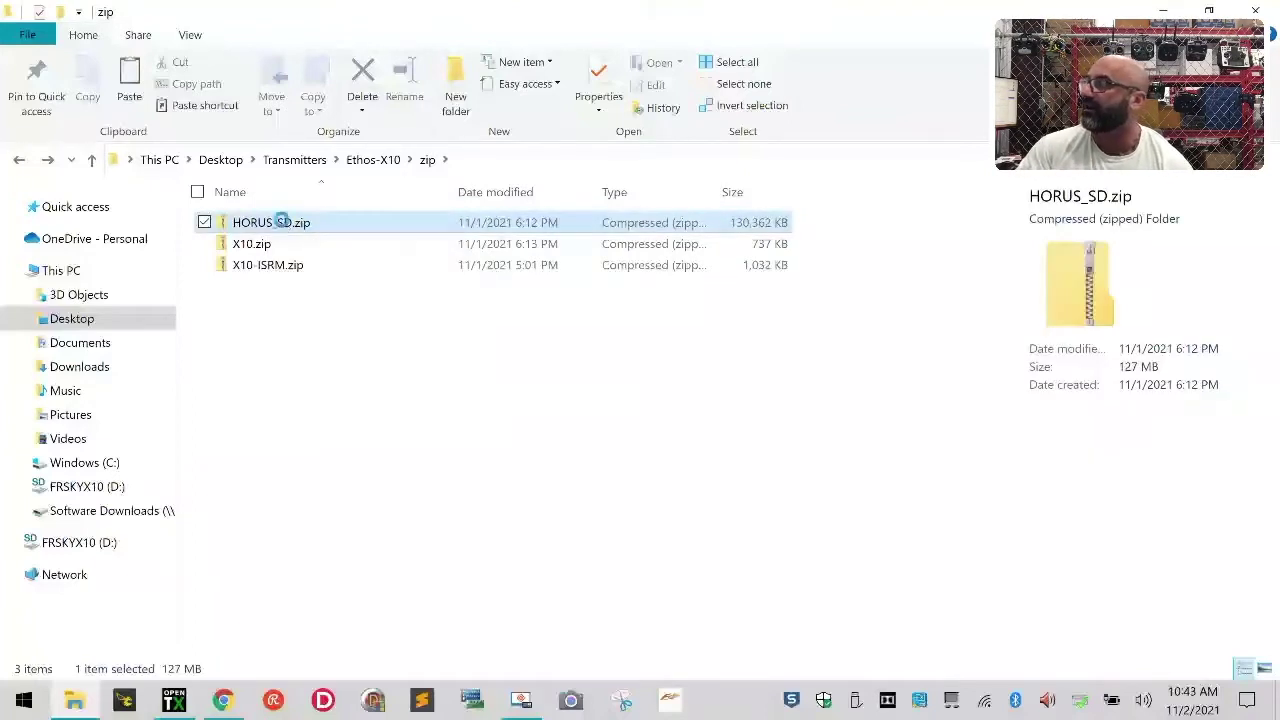
pyautogui.rightClick(282, 225)
pyautogui.click(157, 316)
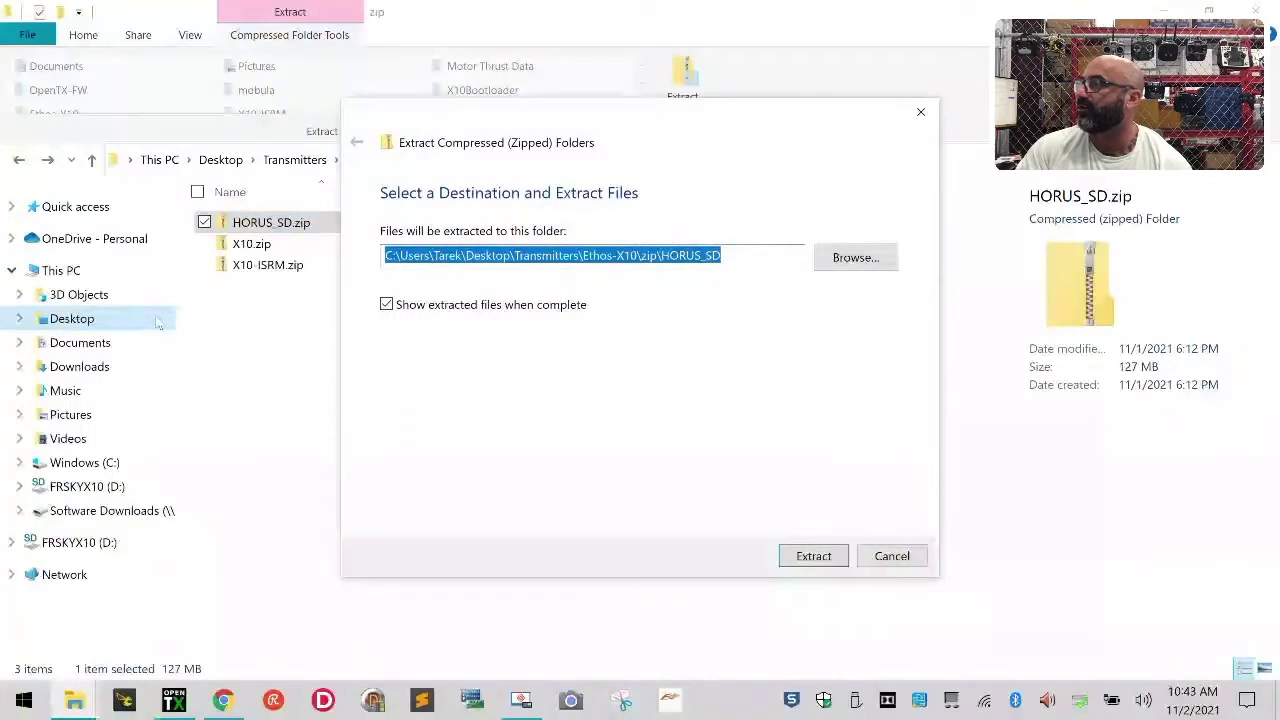
pyautogui.click(679, 258)
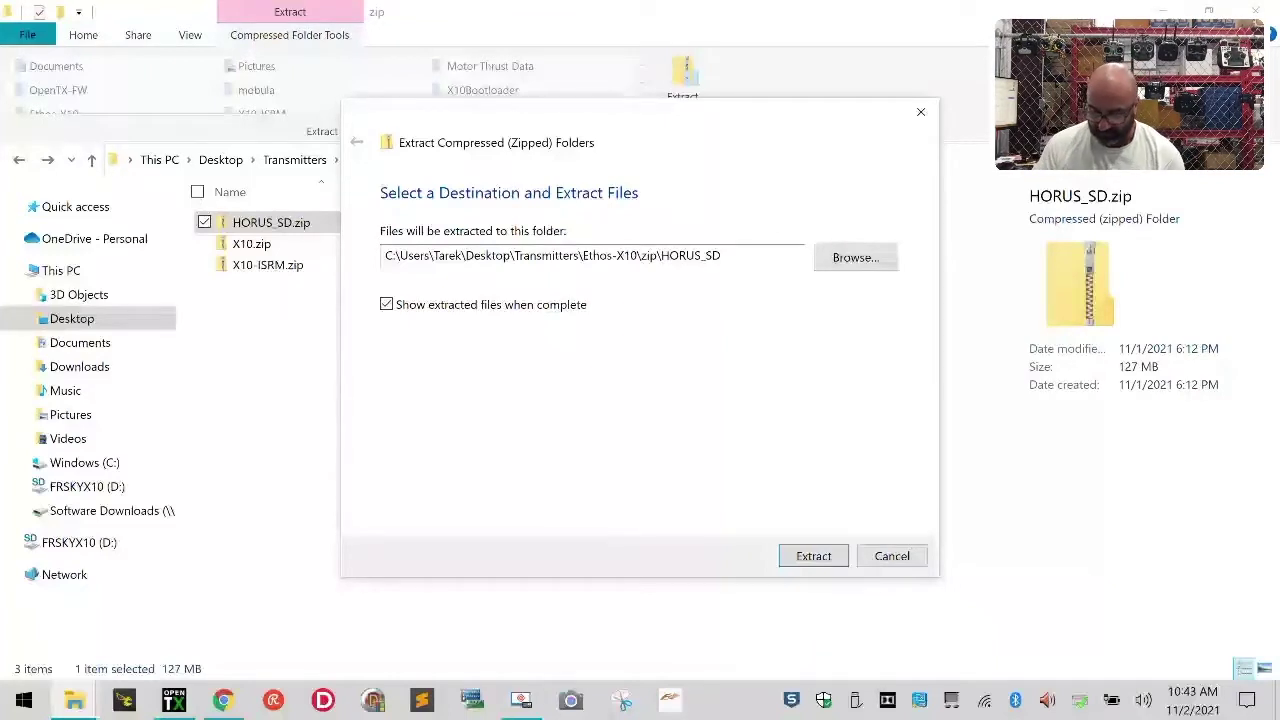
pyautogui.press('BackSpace')
pyautogui.press('BackSpace')
pyautogui.press('BackSpace')
pyautogui.press('BackSpace')
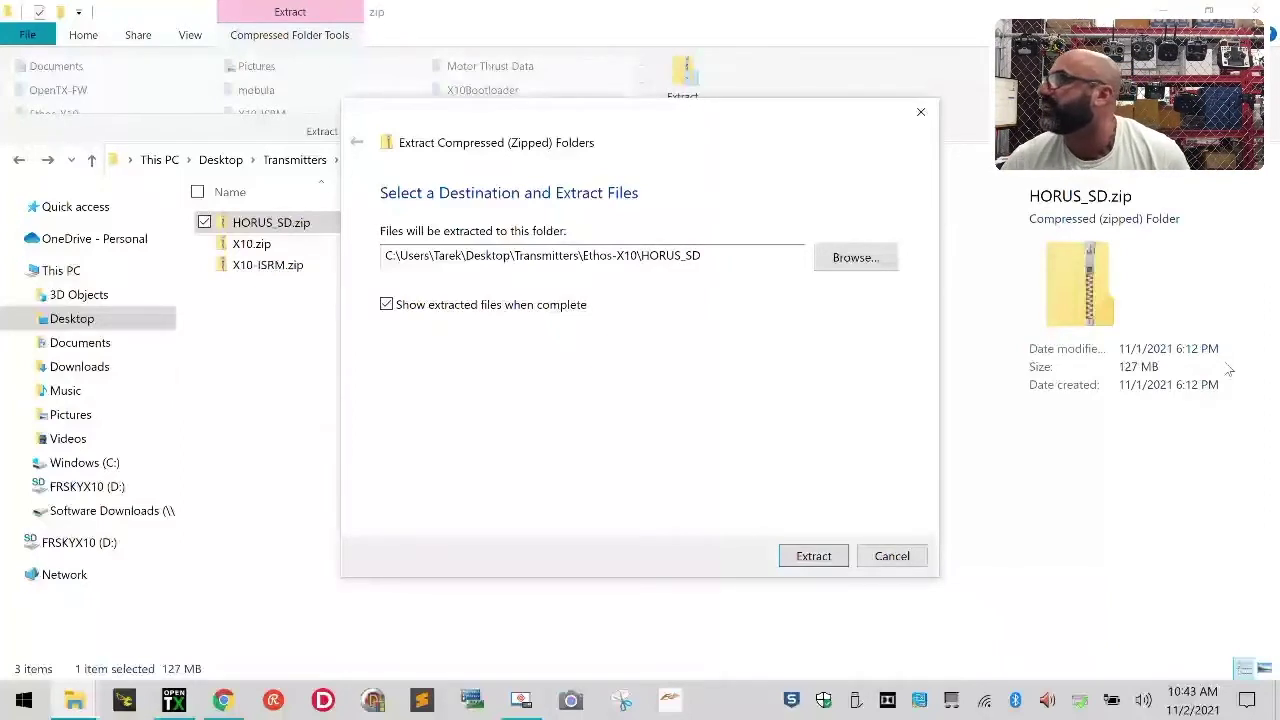
pyautogui.click(797, 561)
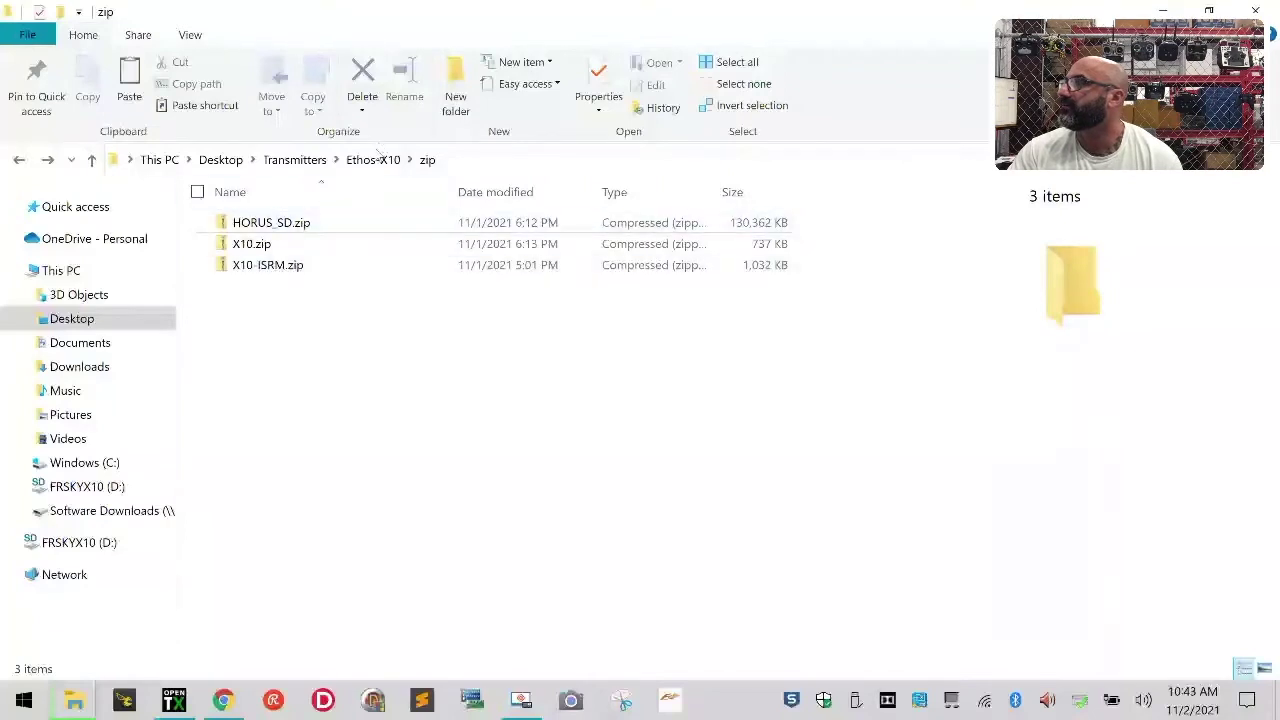
pyautogui.click(366, 162)
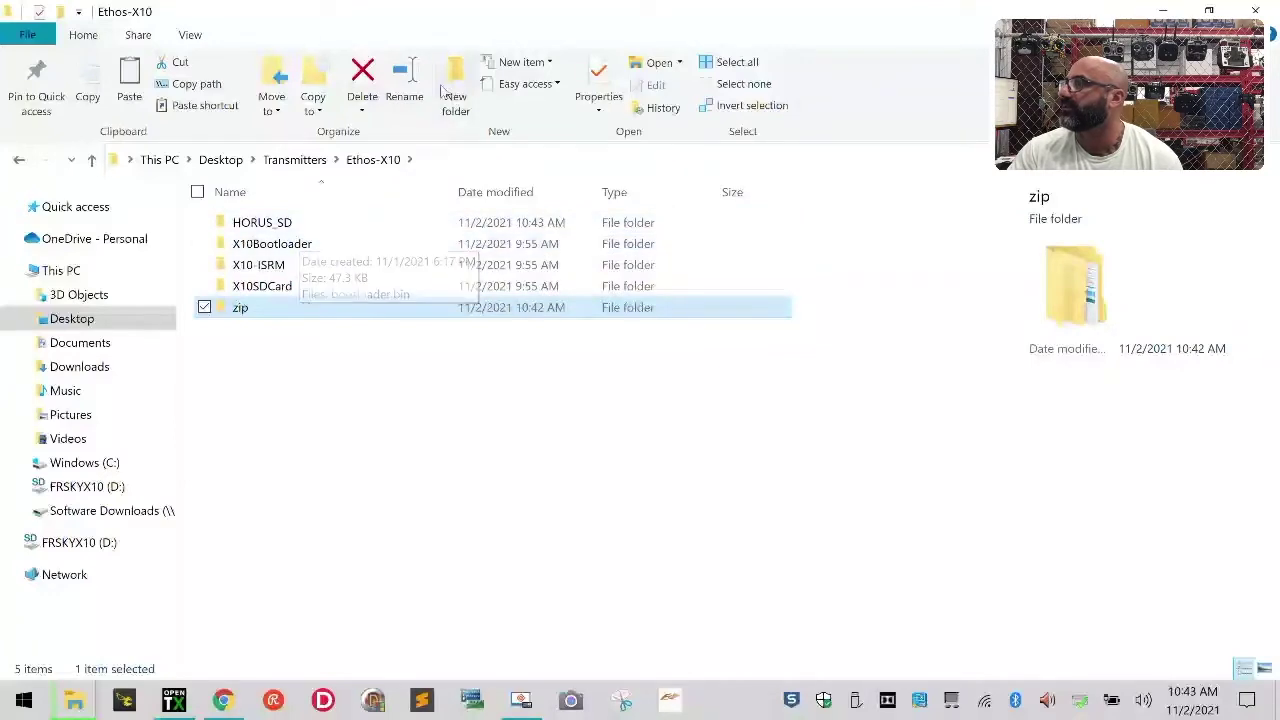
pyautogui.moveTo(85, 702)
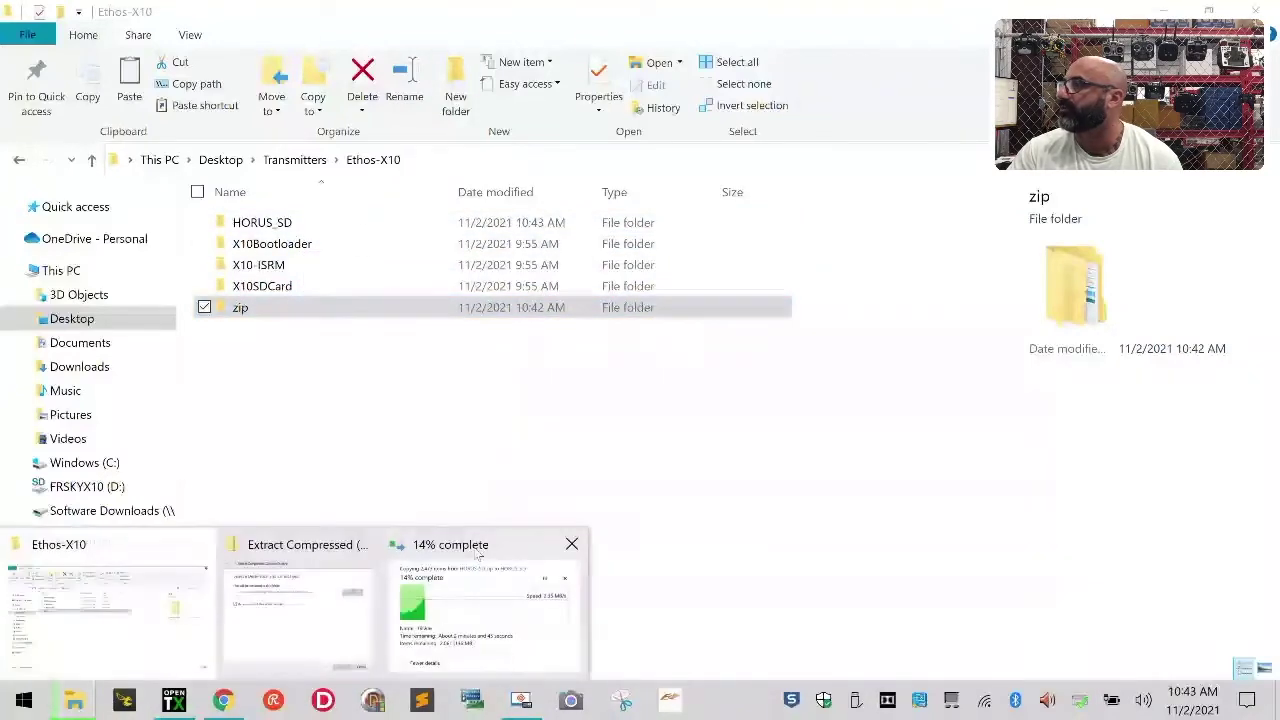
pyautogui.click(572, 545)
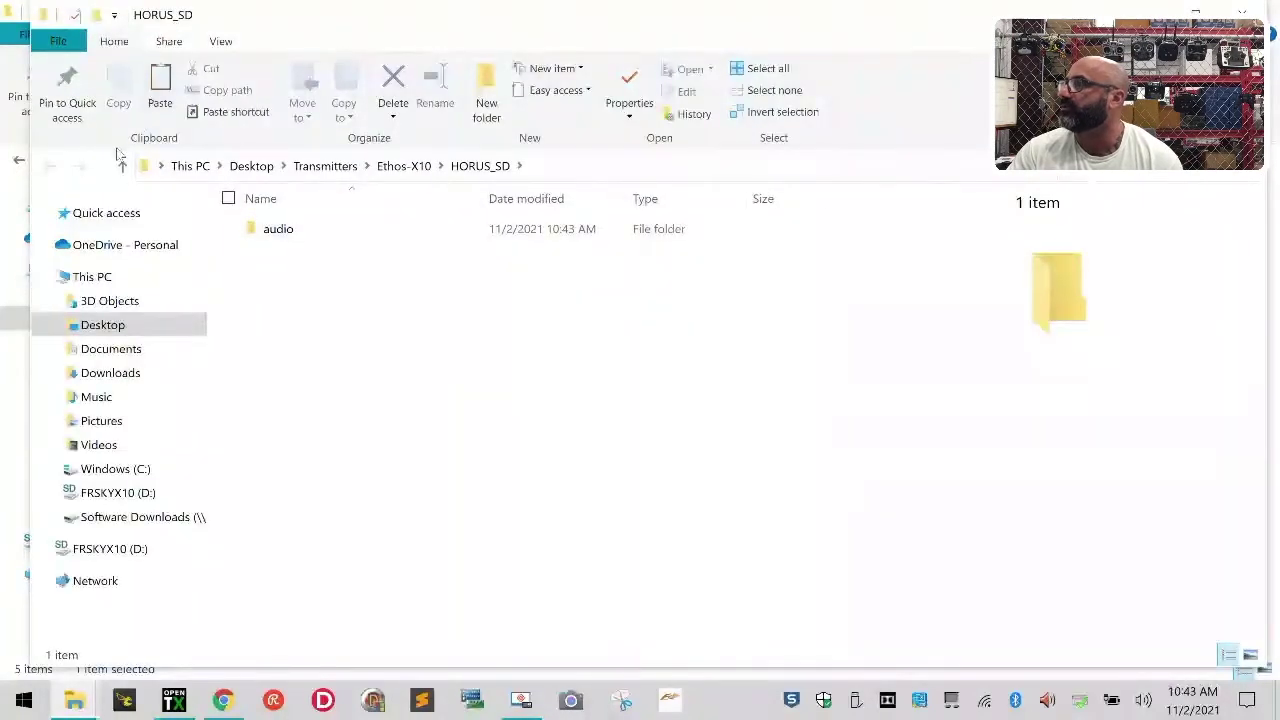
# Delete the HORUS_SD, X10Bootloader, X10-ISRM and X10SDCard folders from Ethos-X10, keeping only the zip folder.
pyautogui.click(404, 166)
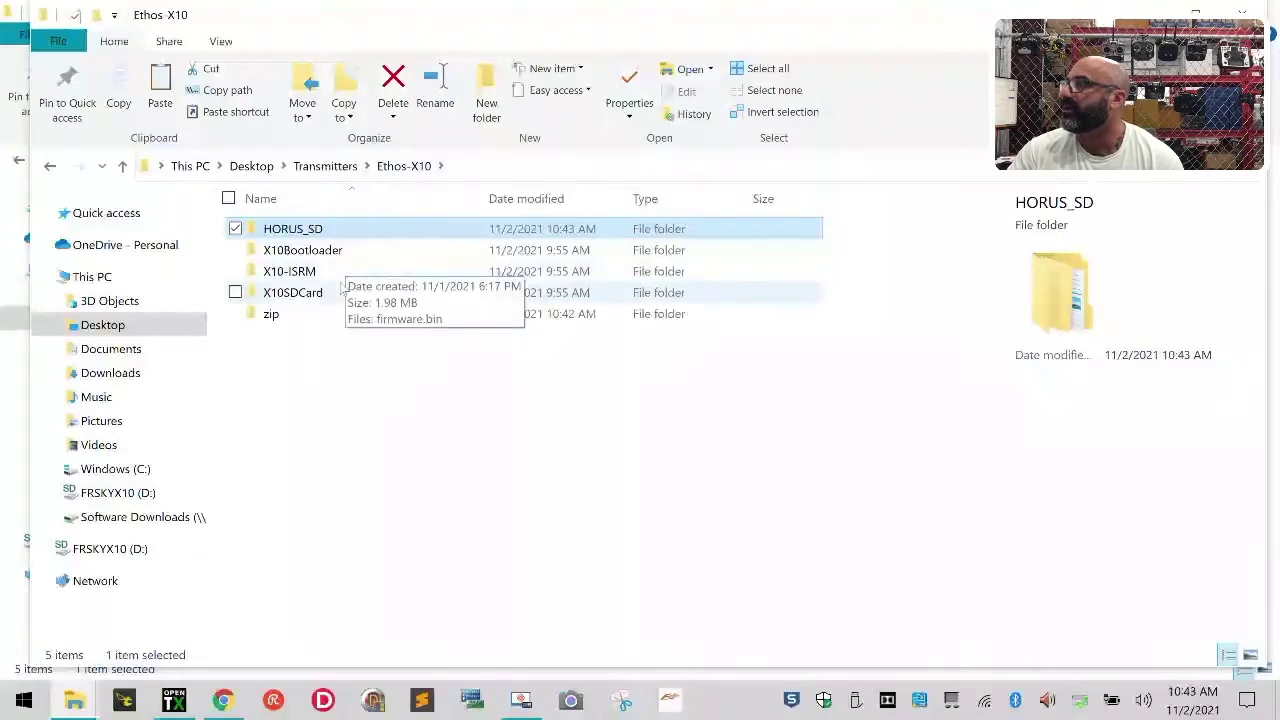
pyautogui.click(316, 313)
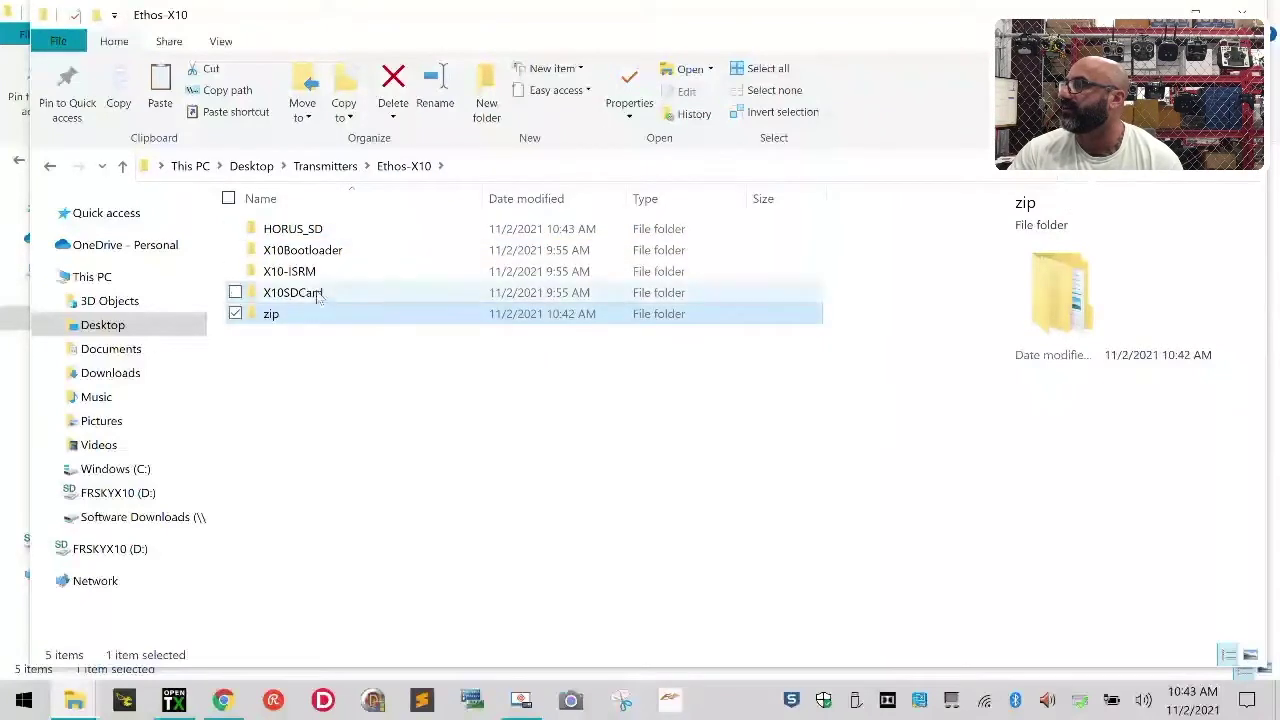
pyautogui.click(300, 292)
pyautogui.click(345, 232)
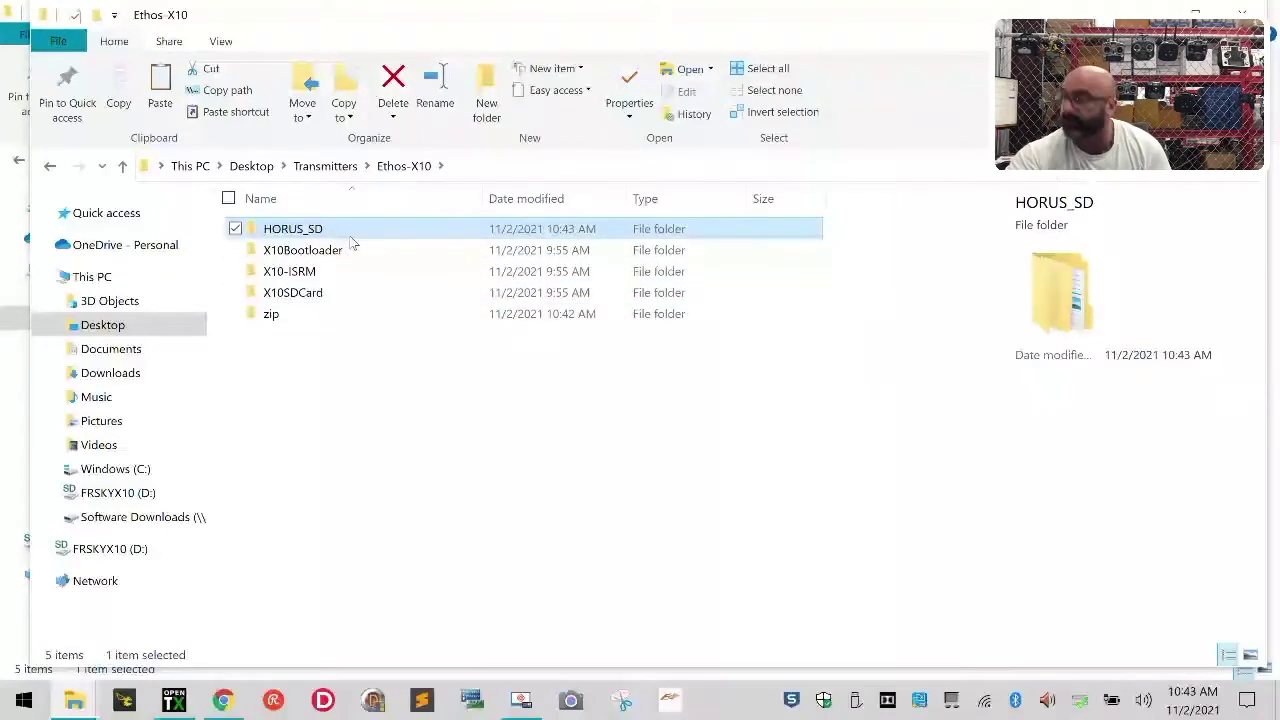
pyautogui.keyDown('shift'); pyautogui.click(349, 292); pyautogui.keyUp('shift')
pyautogui.rightClick(345, 258)
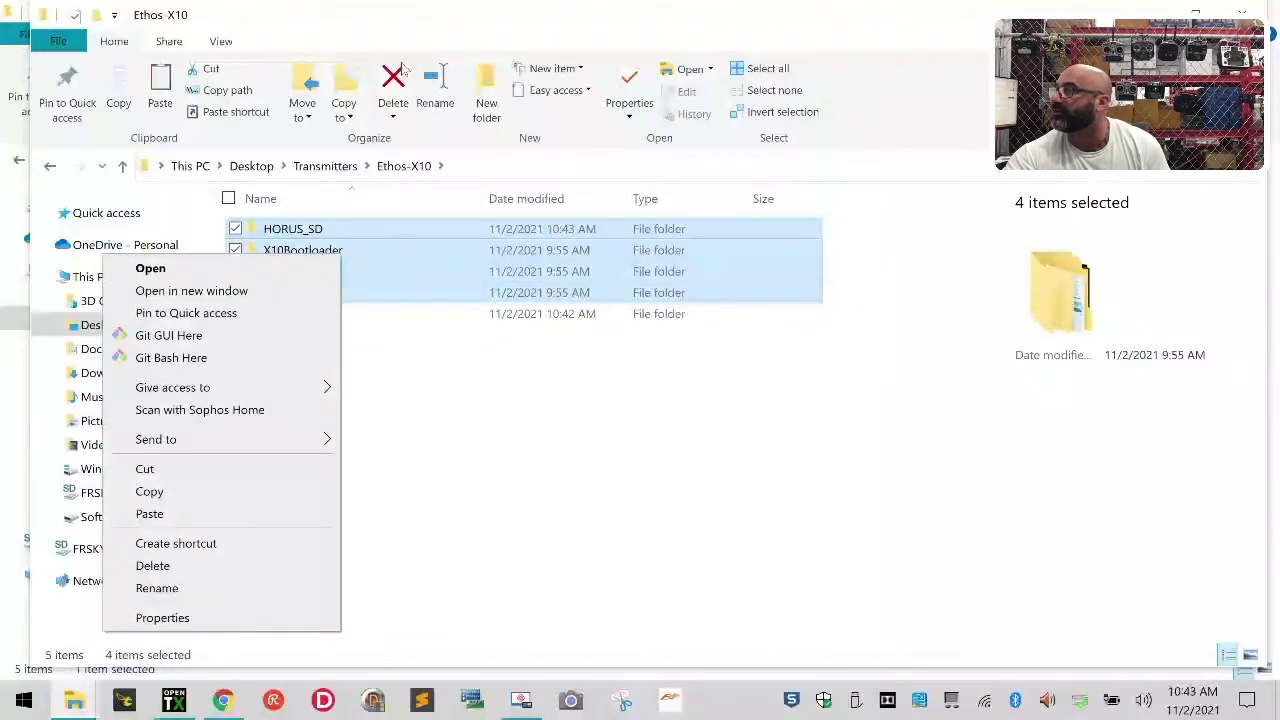
pyautogui.press('Escape')
pyautogui.click(390, 70)
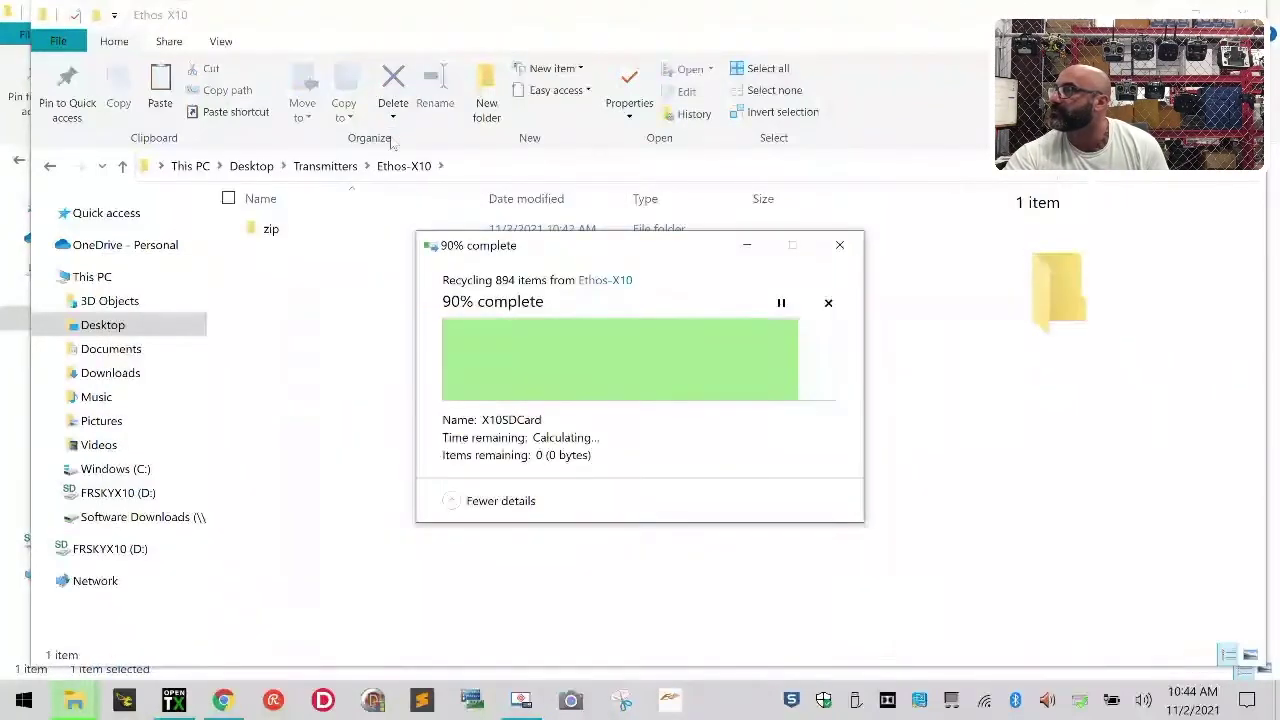
# Check the archives inside the zip folder and return to the Ethos-X10 folder.
pyautogui.doubleClick(265, 229)
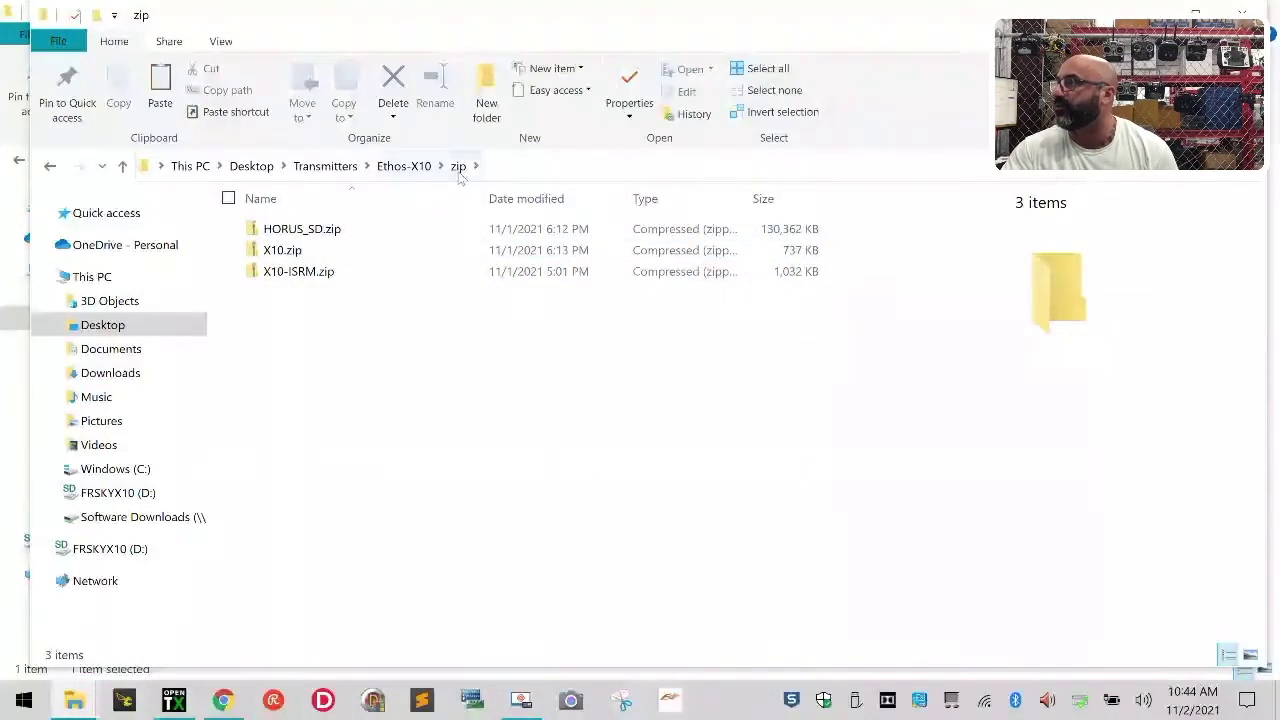
pyautogui.click(410, 166)
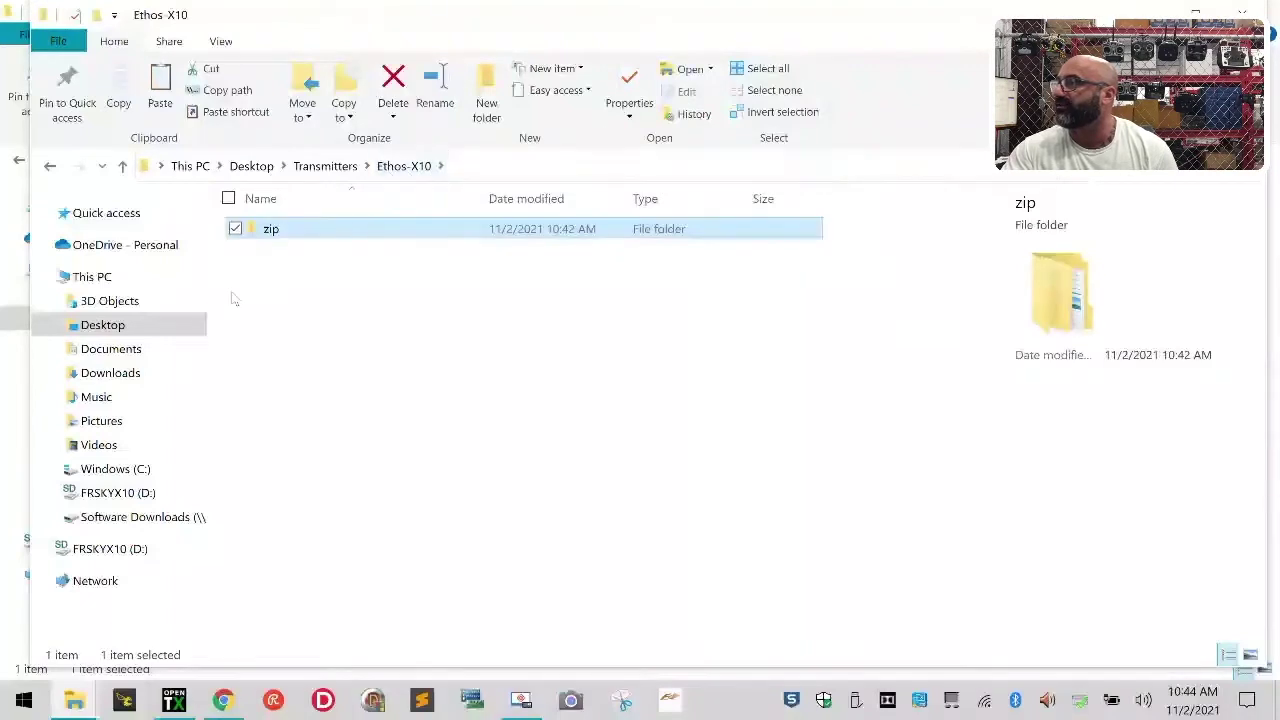
pyautogui.click(263, 264)
pyautogui.moveTo(256, 236)
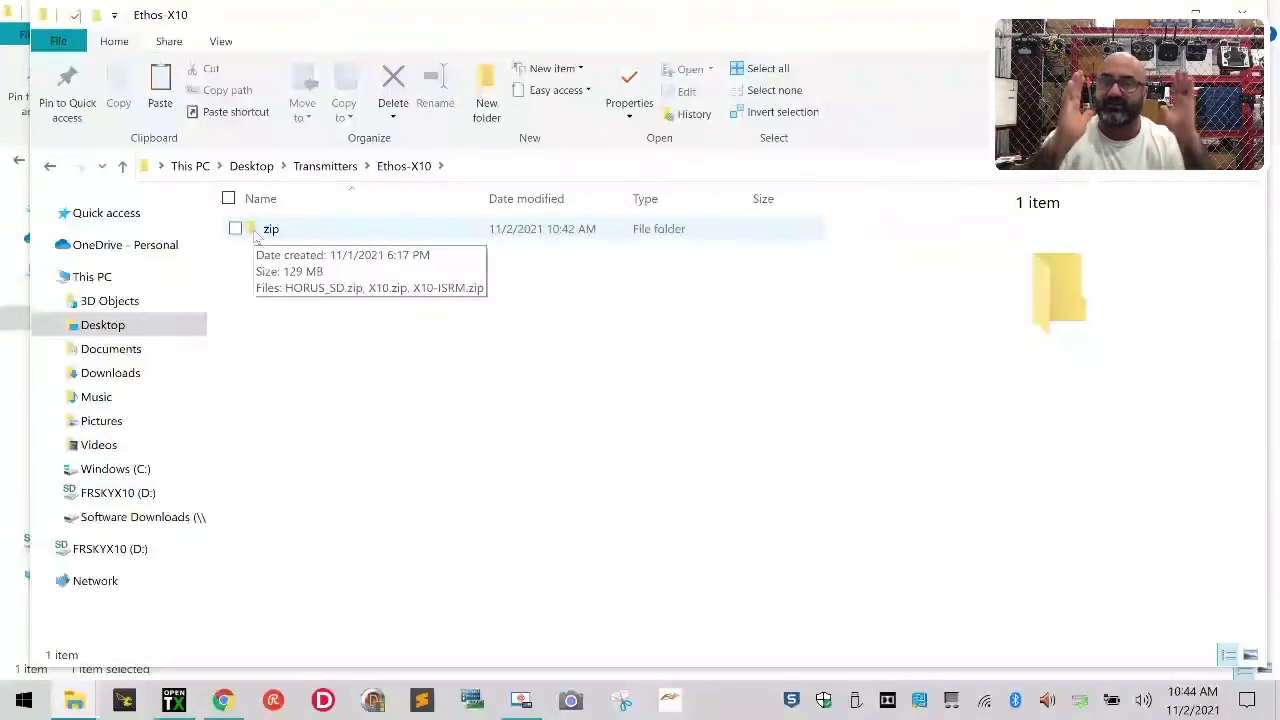
# Extract HORUS_SD.zip from the zip folder to Ethos-X10\HORUS_SD by removing the zip level from the destination path.
pyautogui.doubleClick(260, 231)
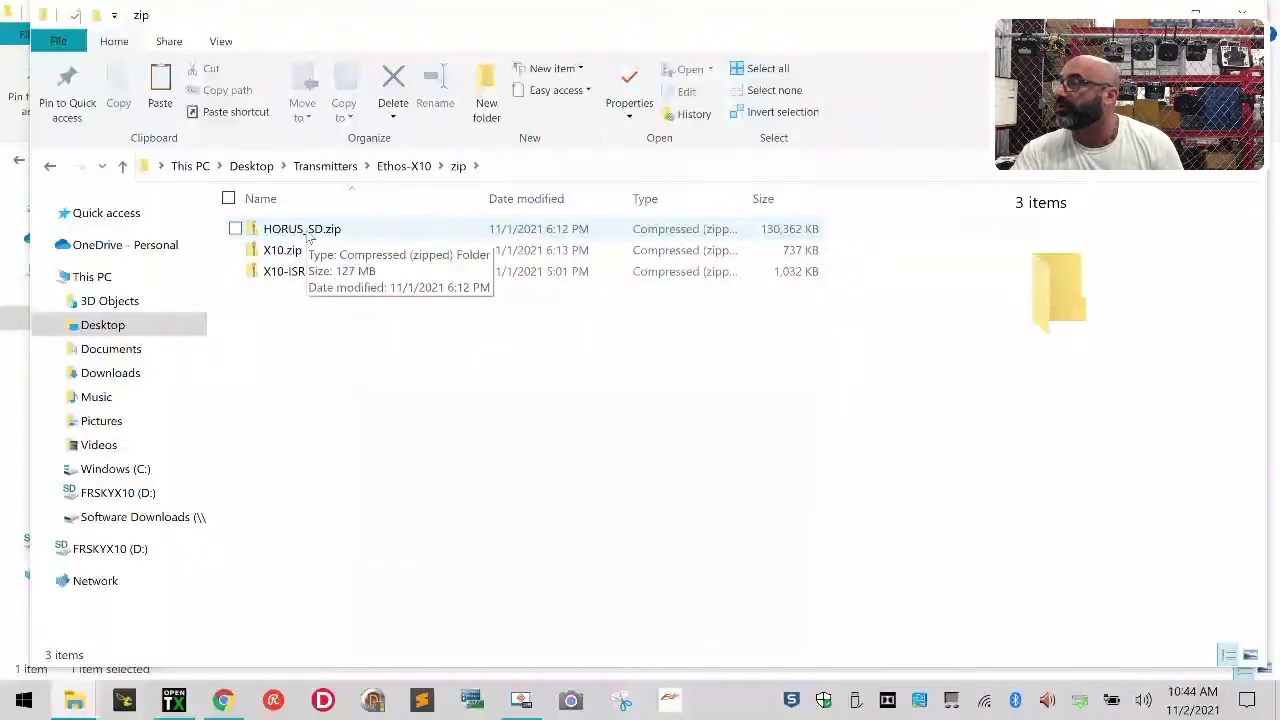
pyautogui.click(309, 236)
pyautogui.rightClick(309, 236)
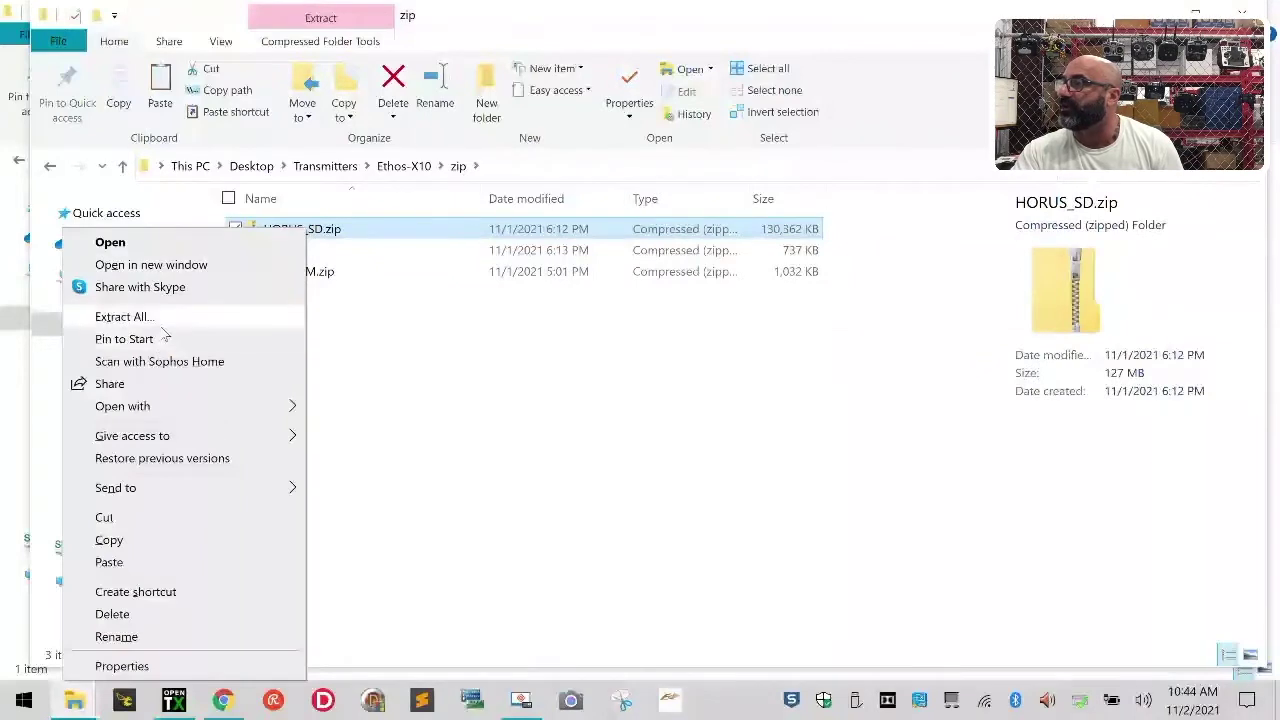
pyautogui.click(124, 317)
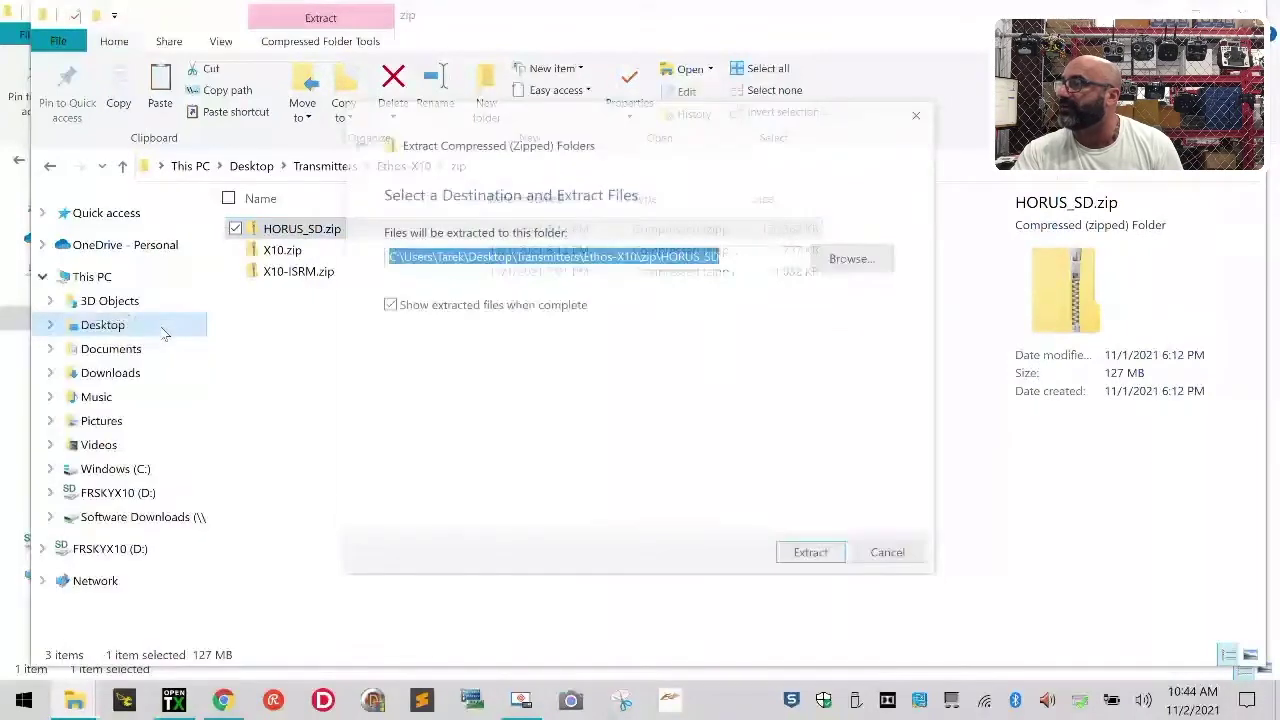
pyautogui.click(655, 258)
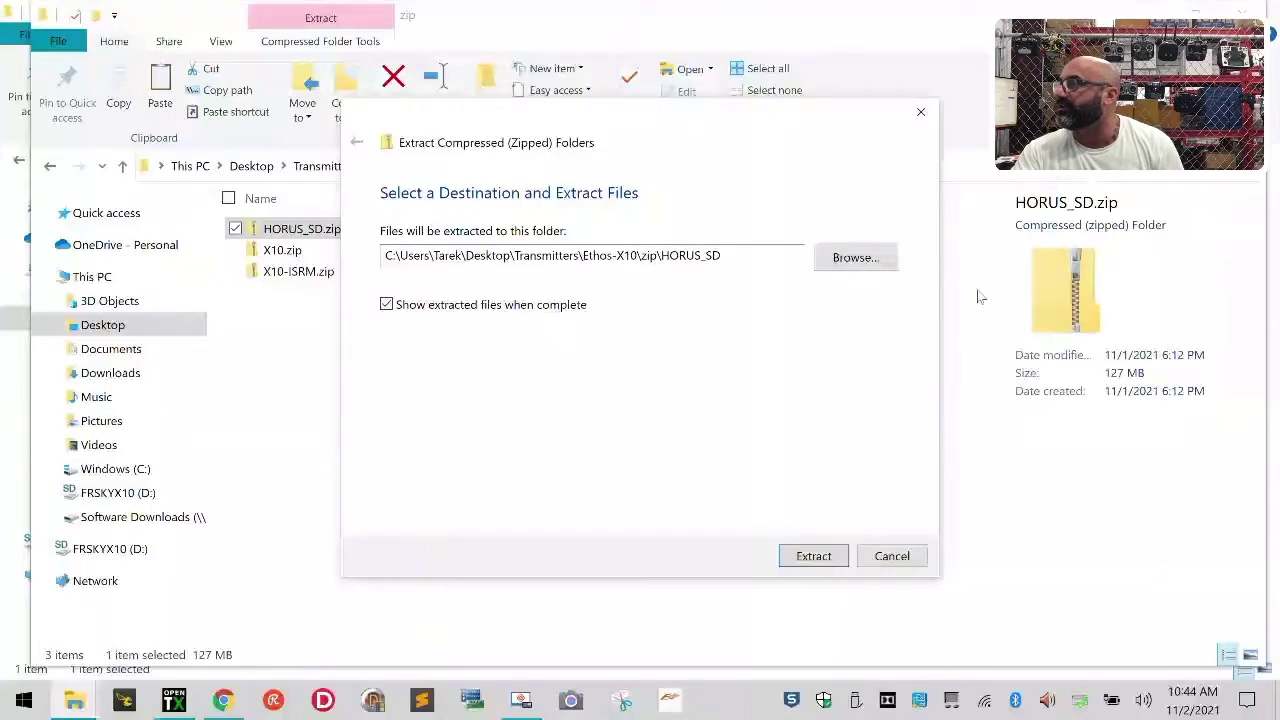
pyautogui.press('BackSpace')
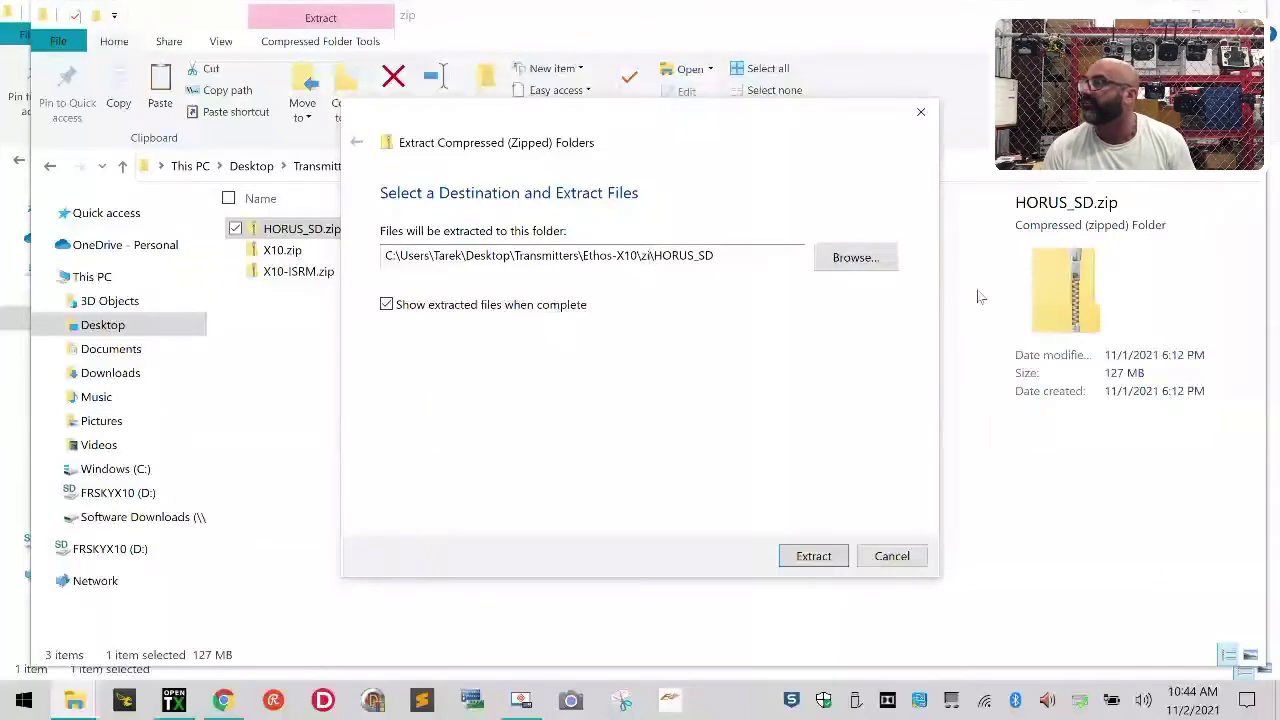
pyautogui.press('BackSpace')
pyautogui.press('BackSpace')
pyautogui.press('BackSpace')
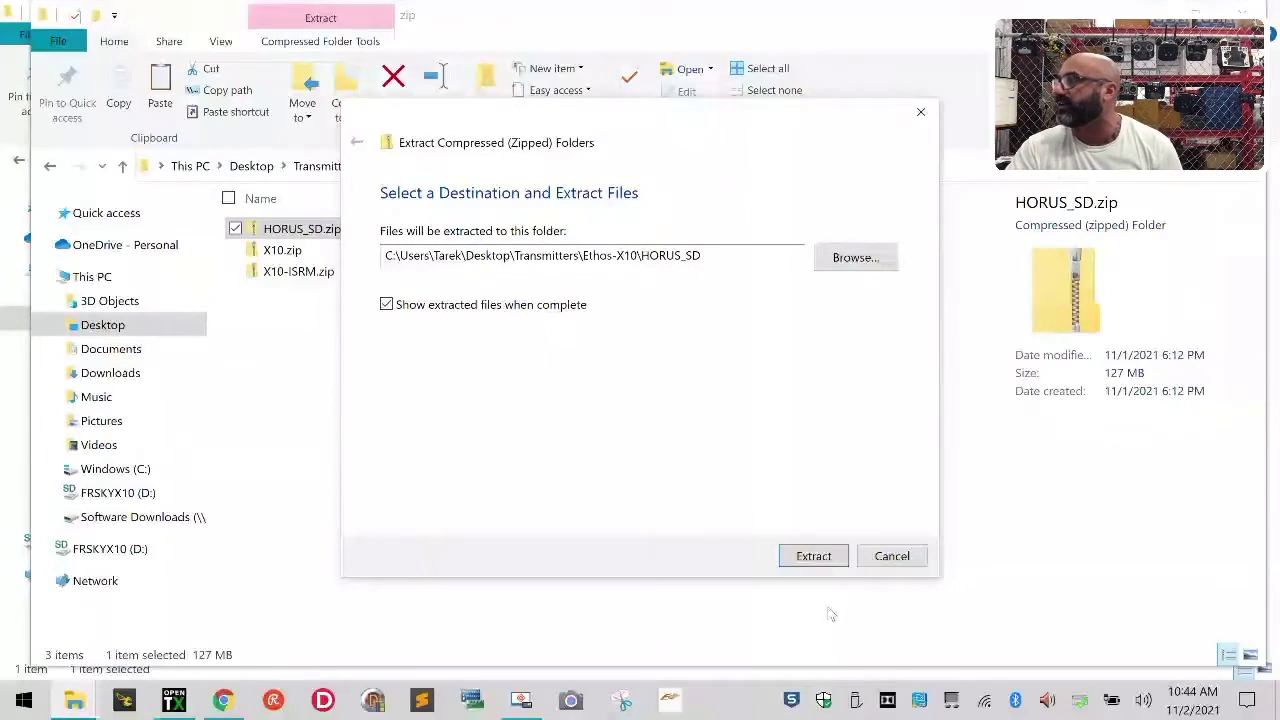
pyautogui.click(815, 557)
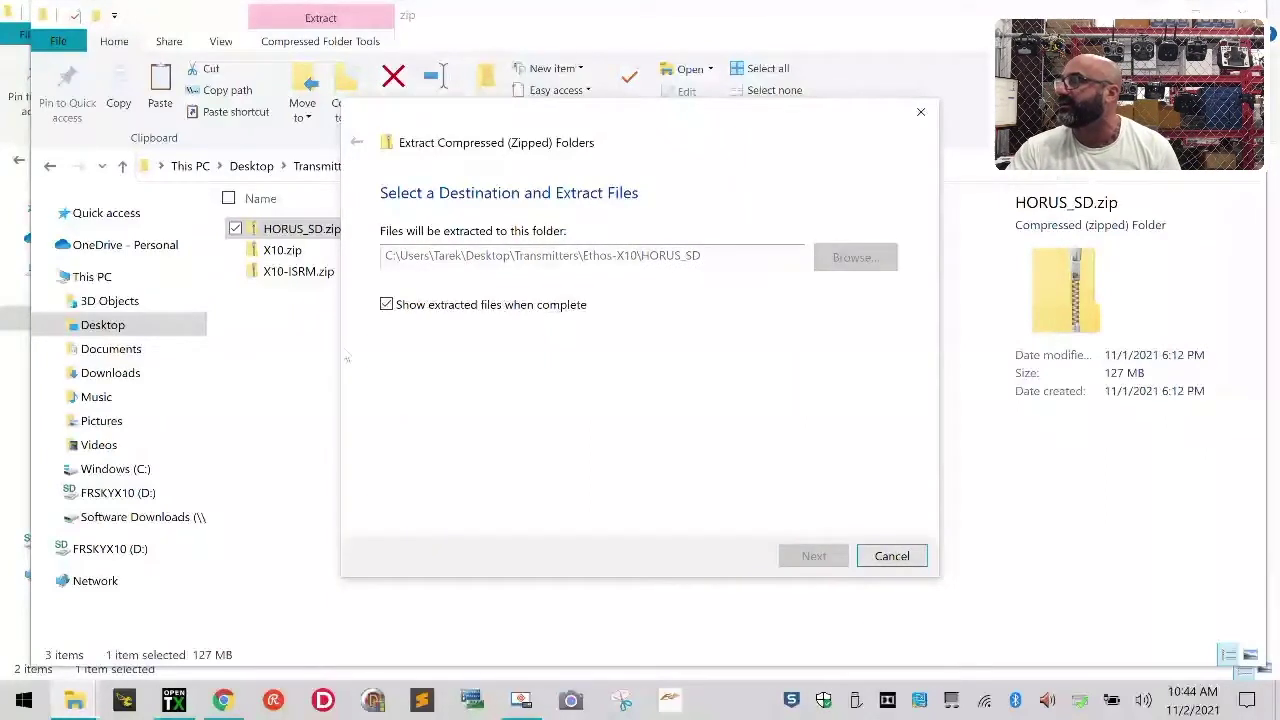
# Check the Ethos-X10 folder for the extracted HORUS_SD folder.
pyautogui.click(317, 337)
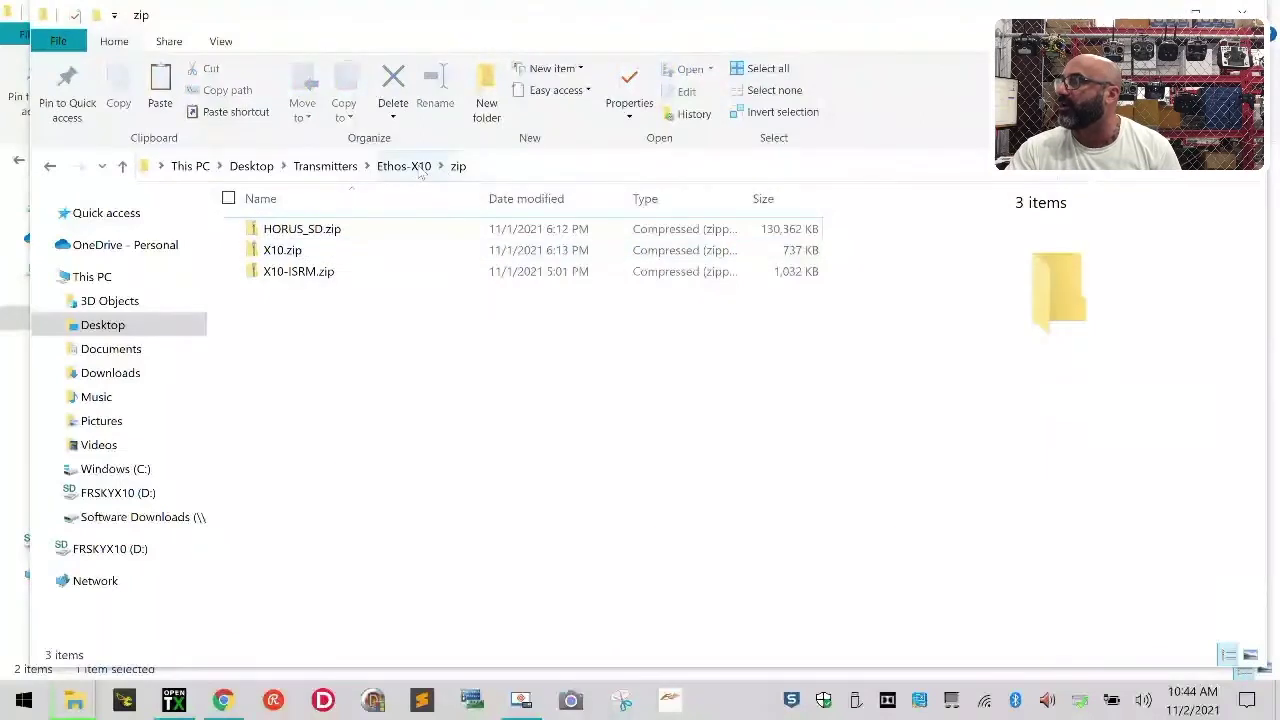
pyautogui.click(405, 167)
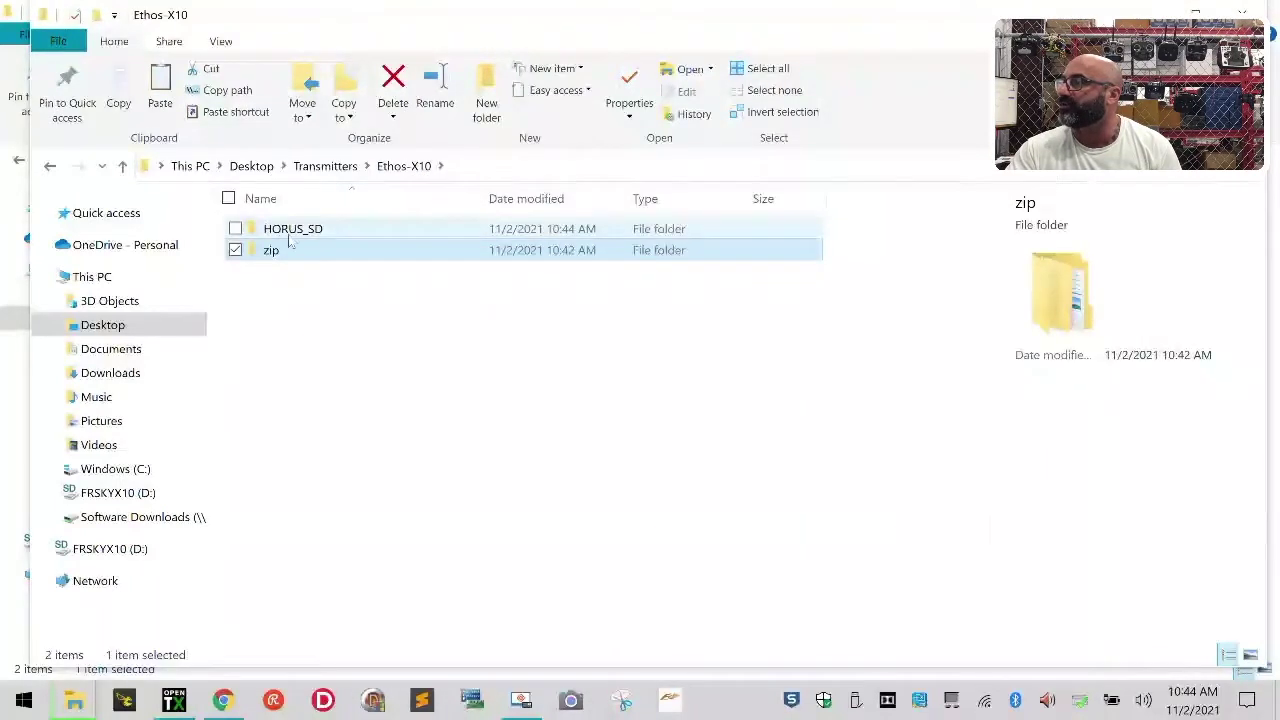
pyautogui.click(284, 278)
pyautogui.click(296, 252)
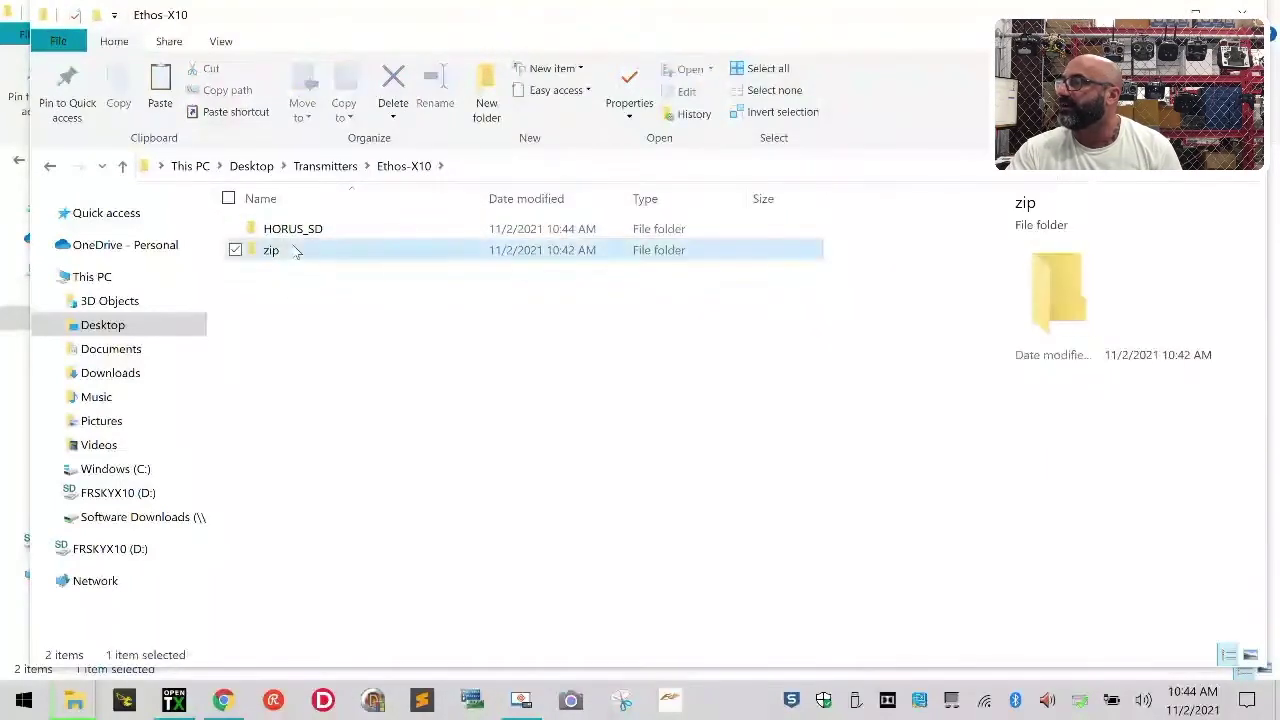
# Extract X10.zip from the zip folder to Ethos-X10\X10 and close the window showing the extracted files.
pyautogui.doubleClick(296, 252)
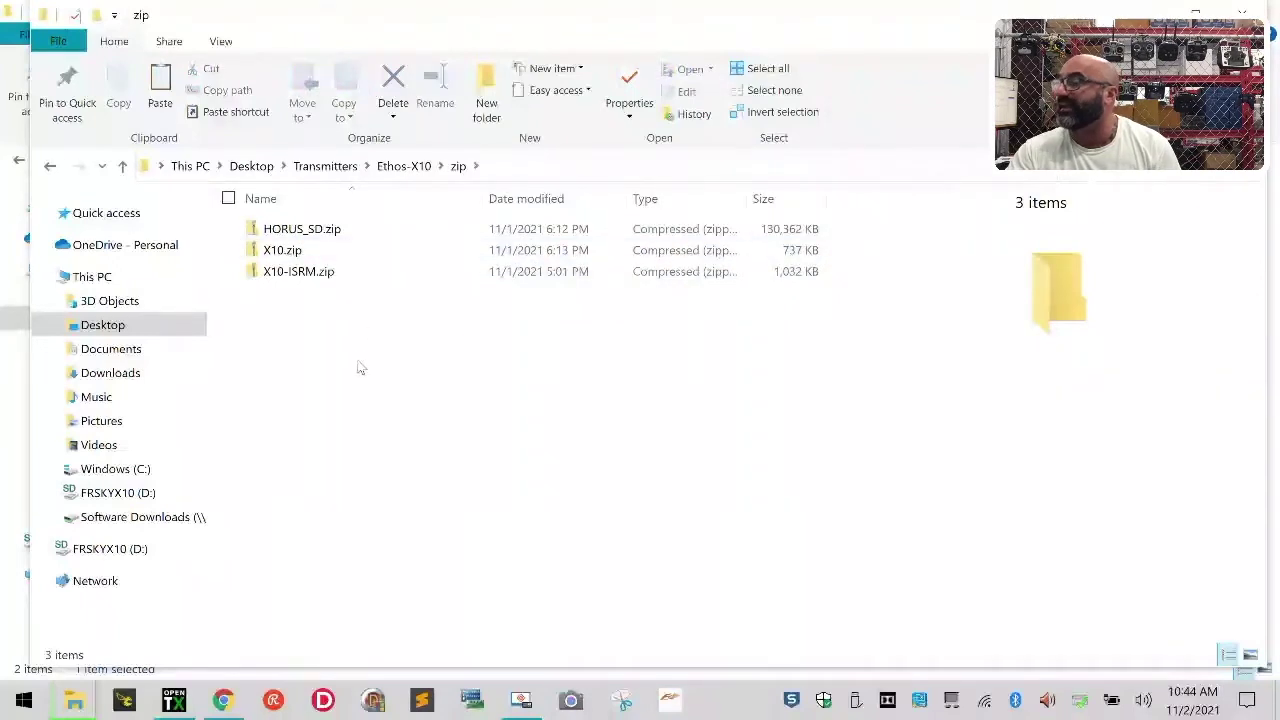
pyautogui.click(271, 251)
pyautogui.rightClick(269, 255)
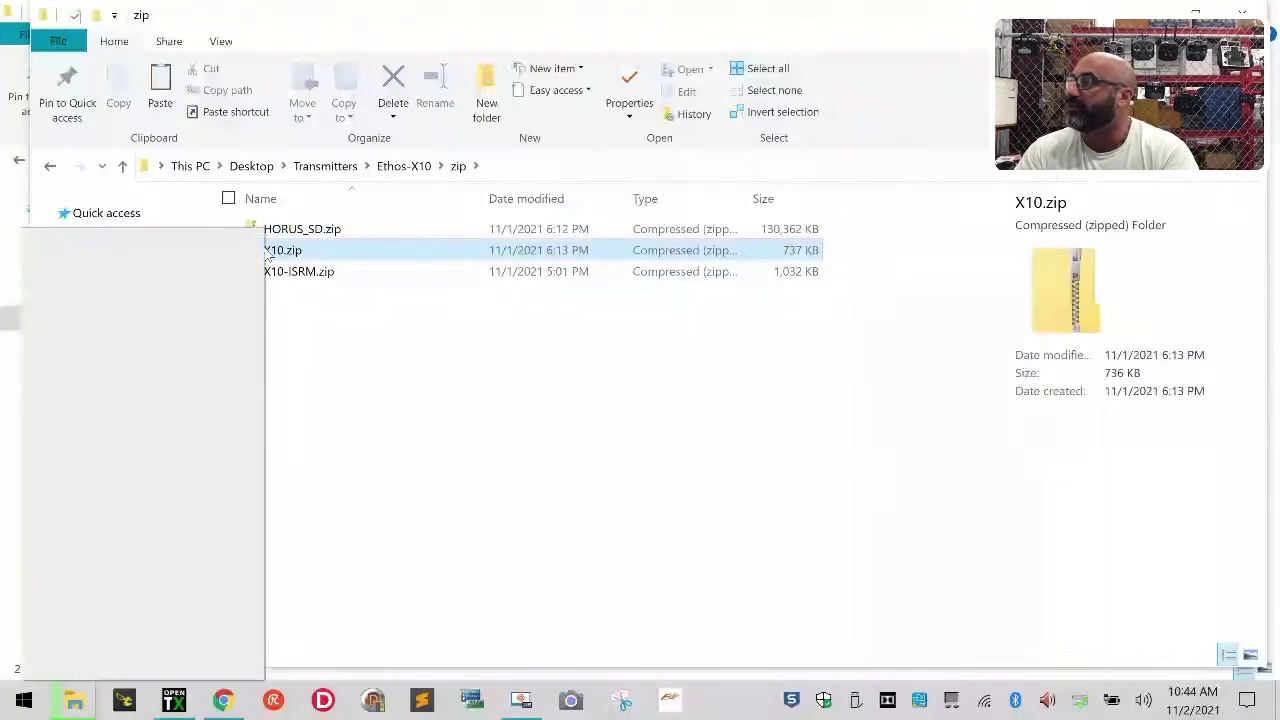
pyautogui.click(176, 320)
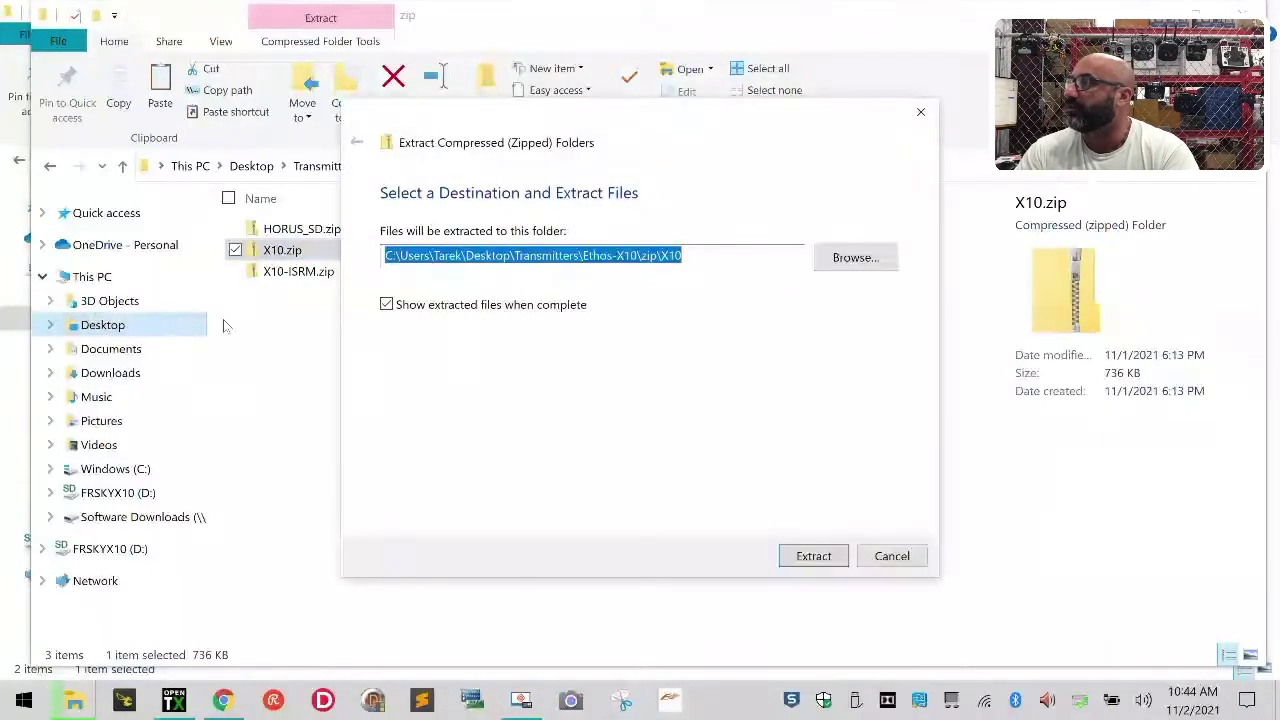
pyautogui.click(655, 258)
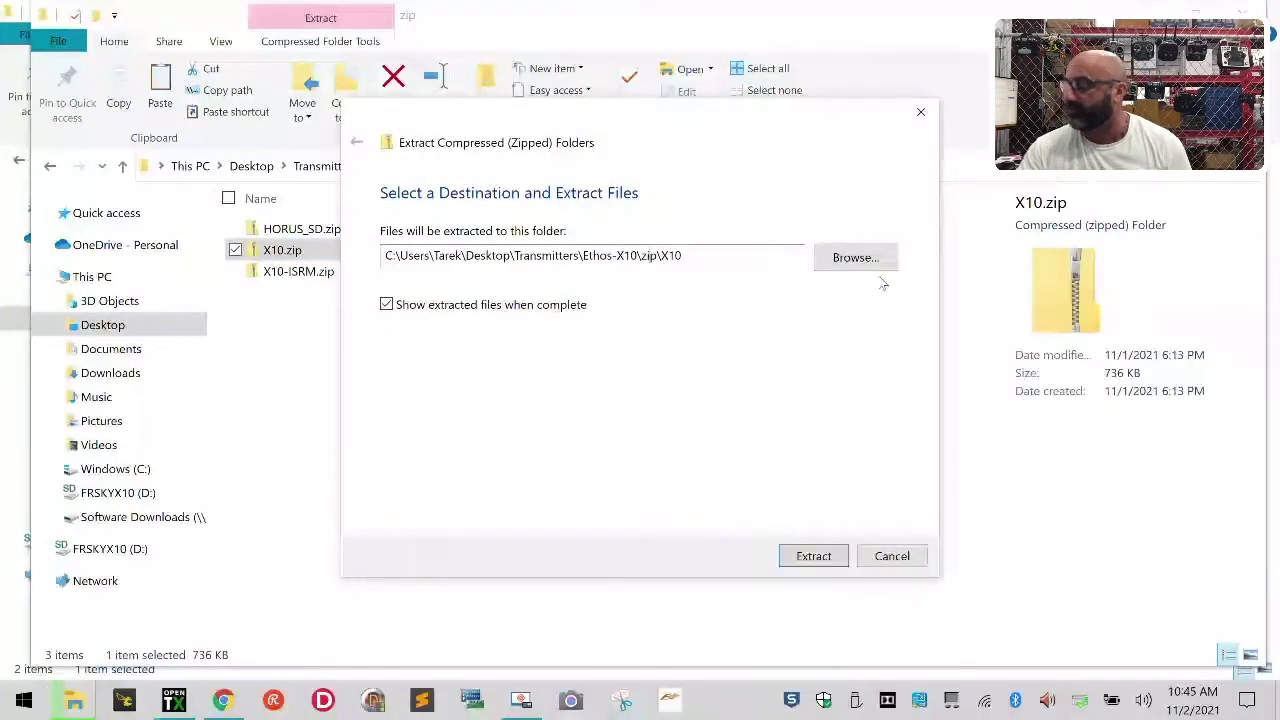
pyautogui.press('BackSpace')
pyautogui.press('BackSpace')
pyautogui.press('BackSpace')
pyautogui.press('BackSpace')
pyautogui.press('BackSpace')
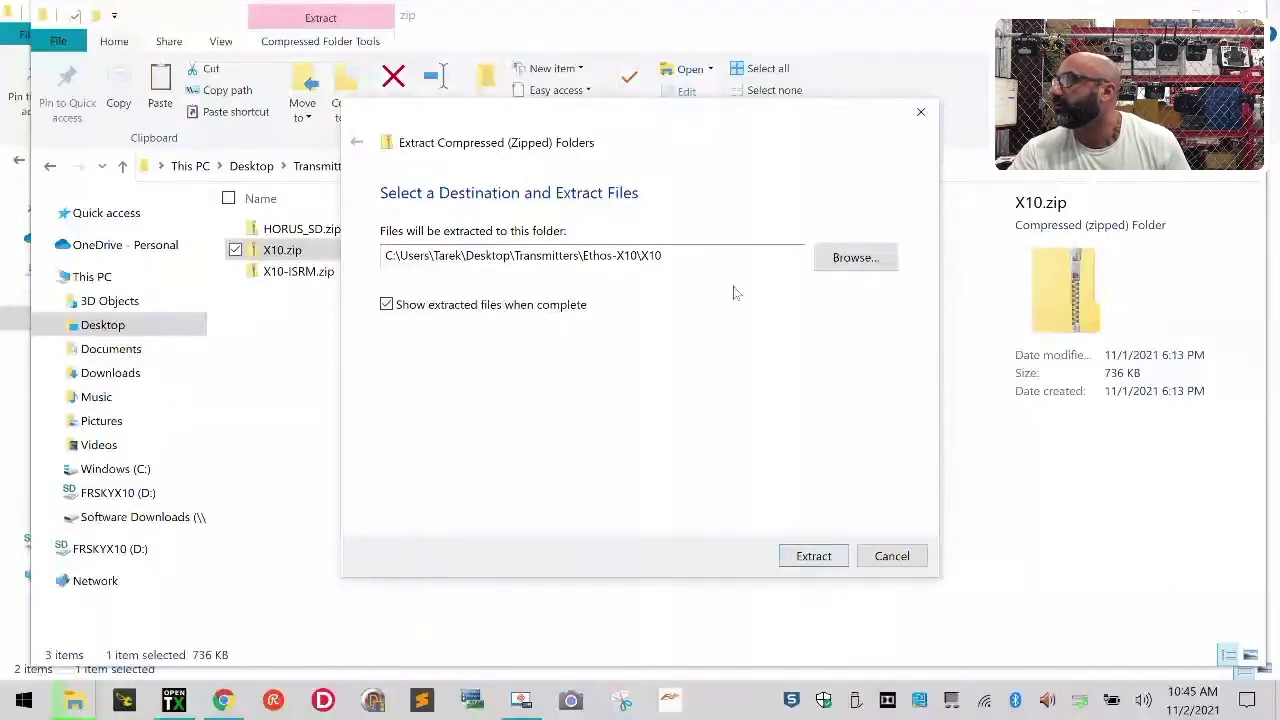
pyautogui.click(826, 563)
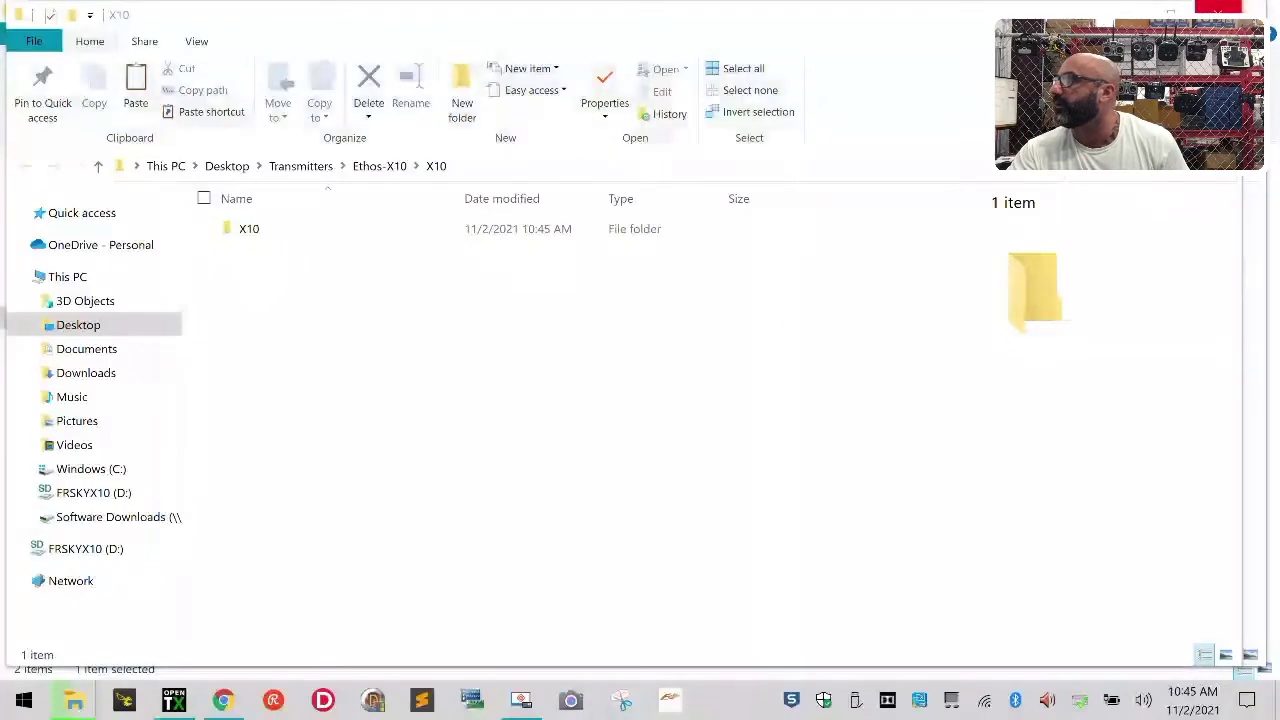
pyautogui.click(1256, 10)
# Extract X10-ISRM.zip to Ethos-X10\X10-ISRM by removing the zip level from the destination path, and close the window showing the extracted files.
pyautogui.click(286, 334)
pyautogui.click(249, 278)
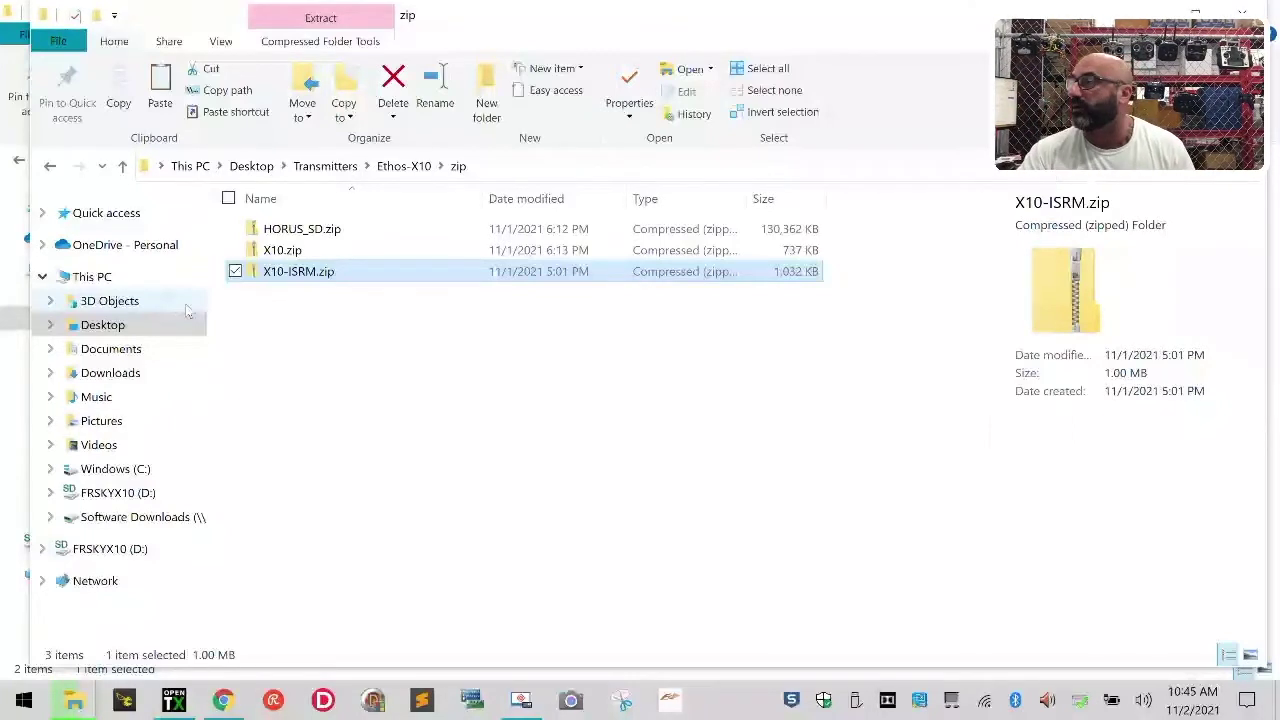
pyautogui.rightClick(297, 268)
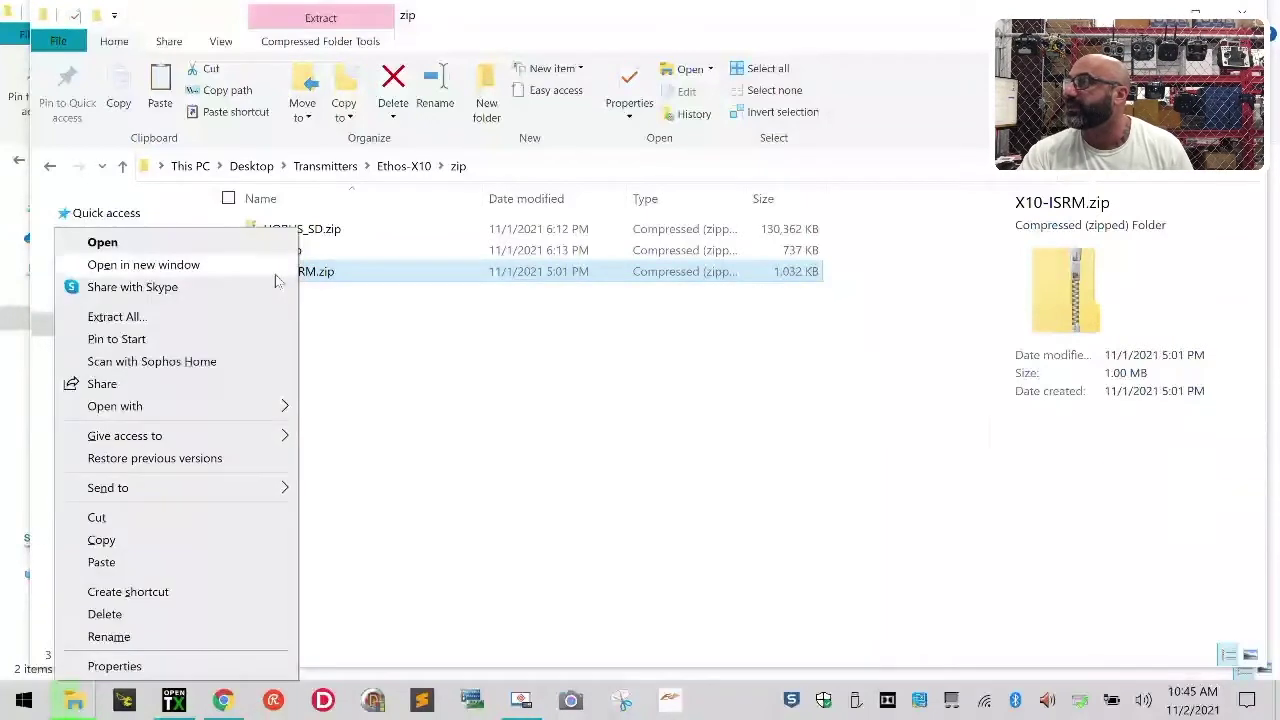
pyautogui.click(214, 314)
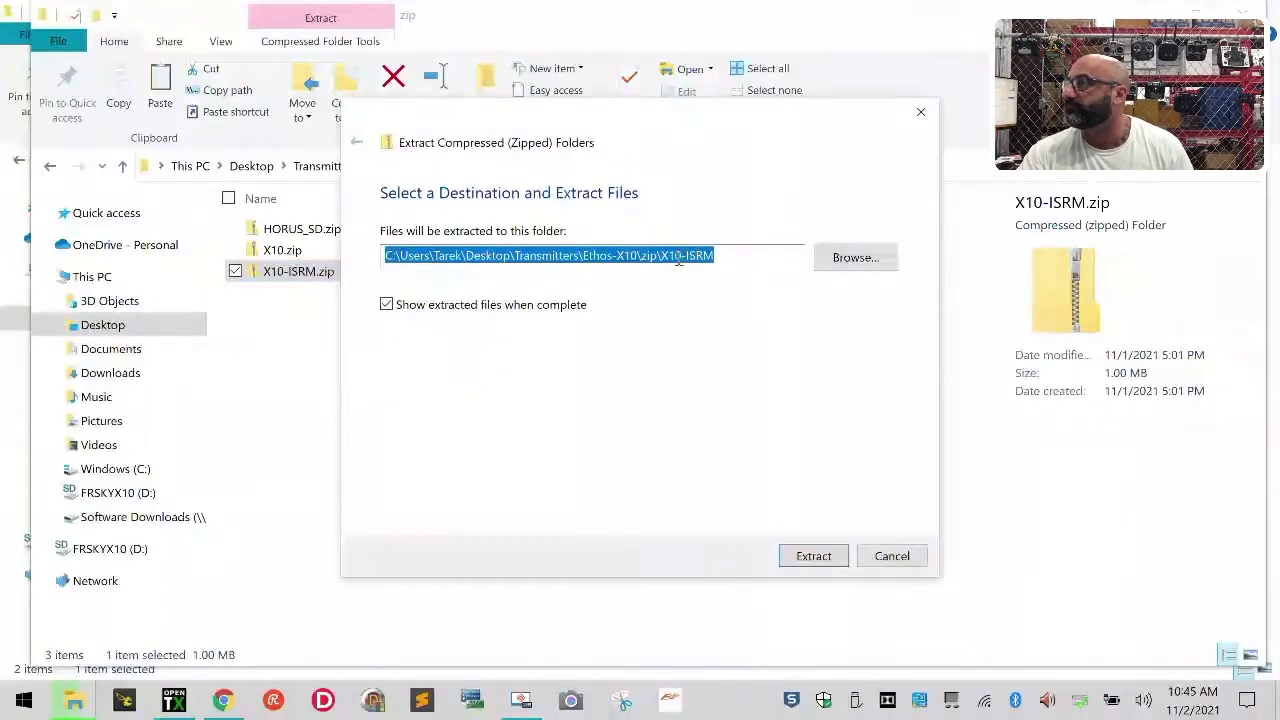
pyautogui.click(655, 258)
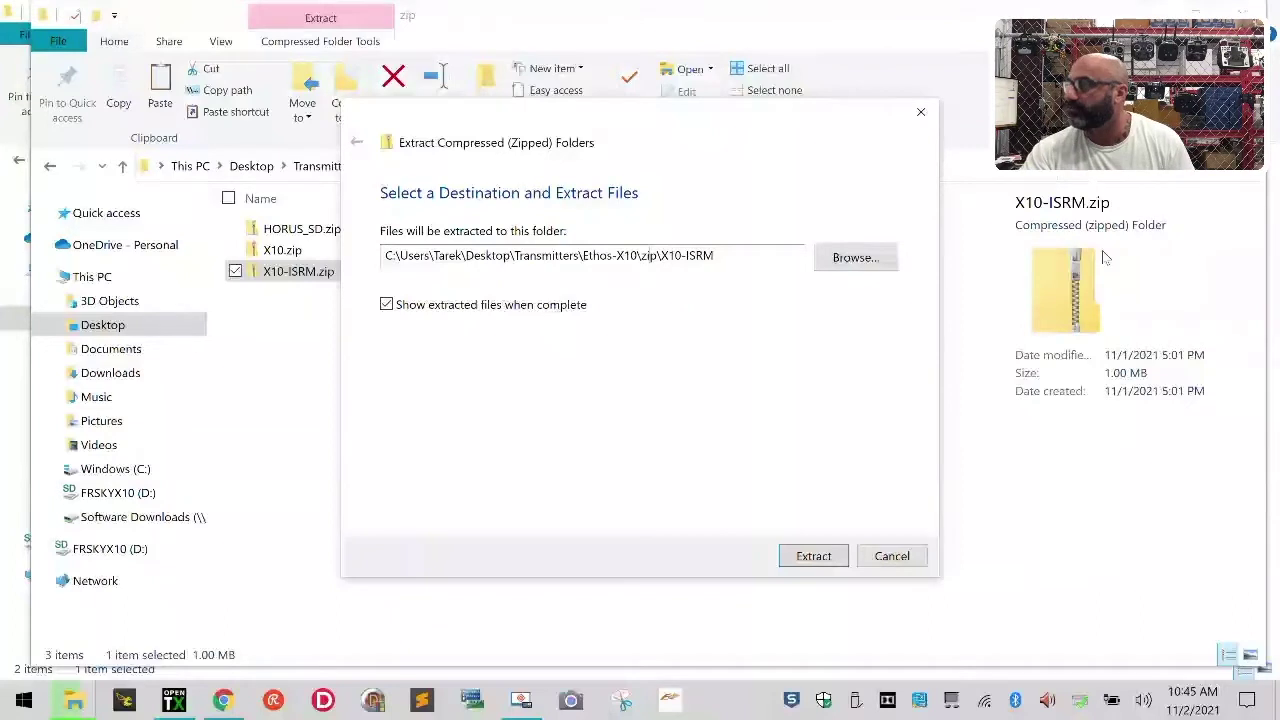
pyautogui.press('BackSpace')
pyautogui.press('BackSpace')
pyautogui.press('BackSpace')
pyautogui.press('BackSpace')
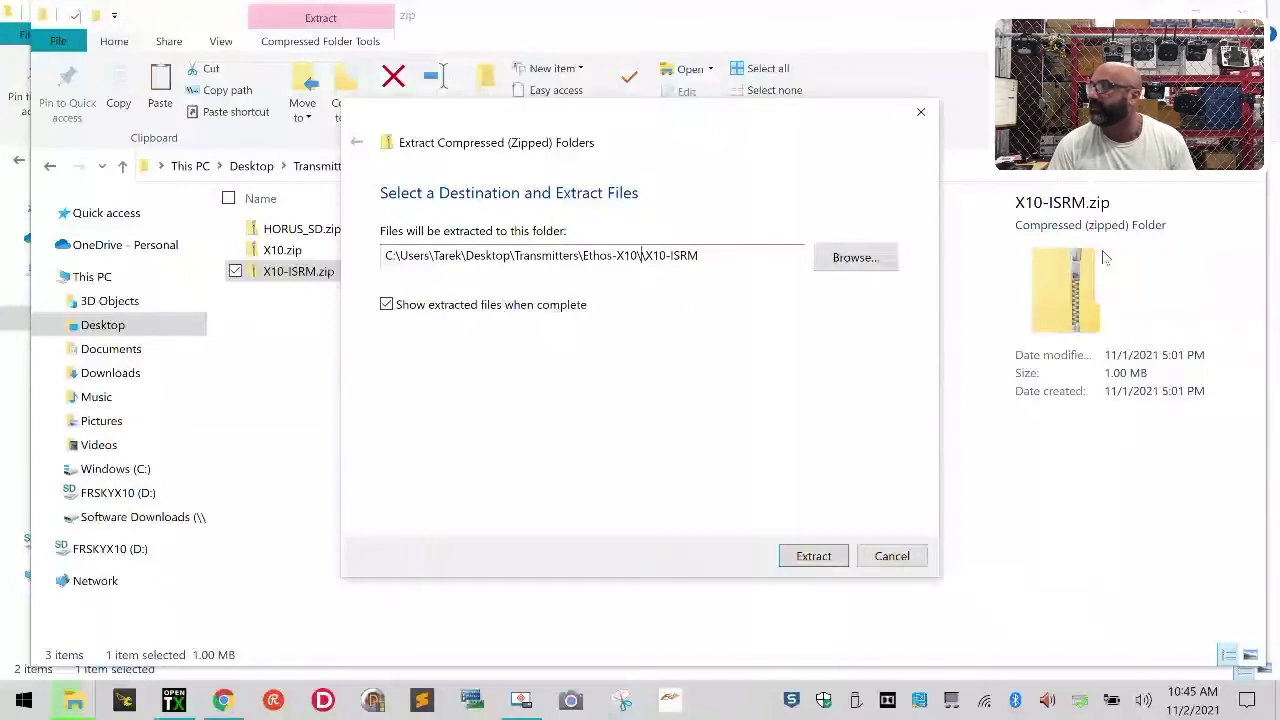
pyautogui.click(813, 557)
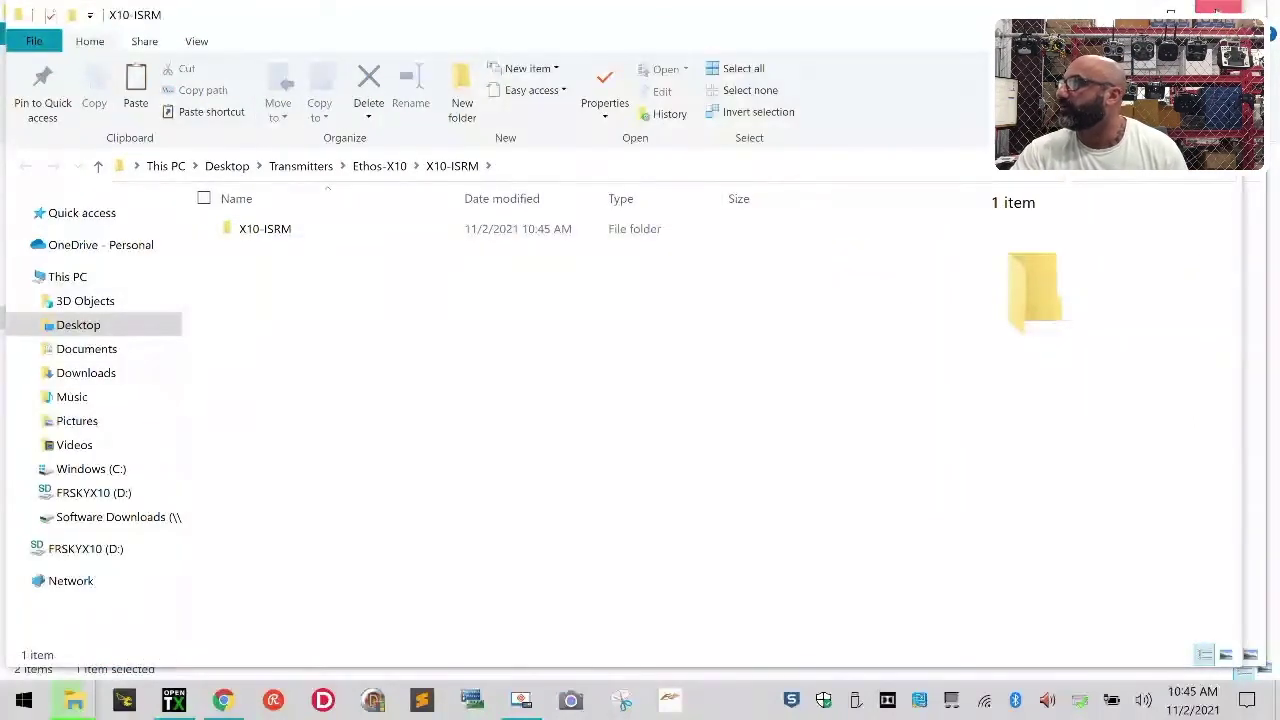
pyautogui.click(1218, 9)
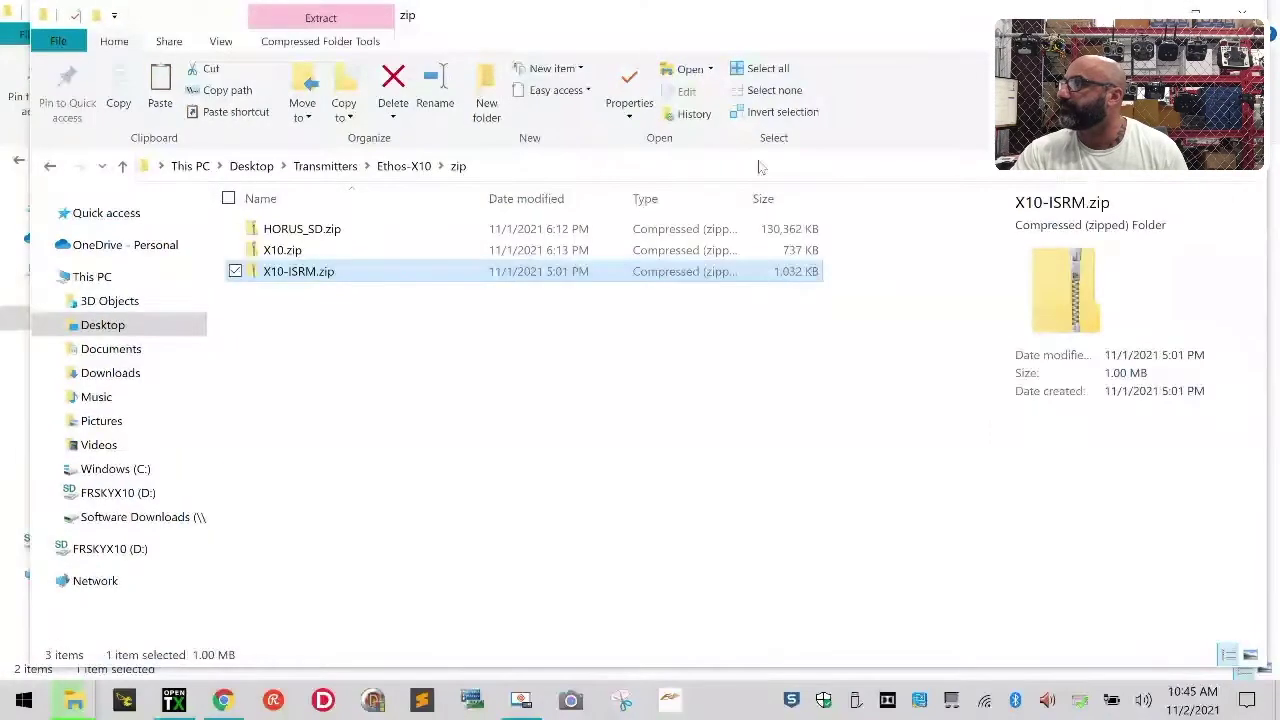
# Check the progress of the HORUS_SD.zip extraction and look over the extracted folders in the Ethos-X10 folder.
pyautogui.click(74, 700)
pyautogui.click(683, 579)
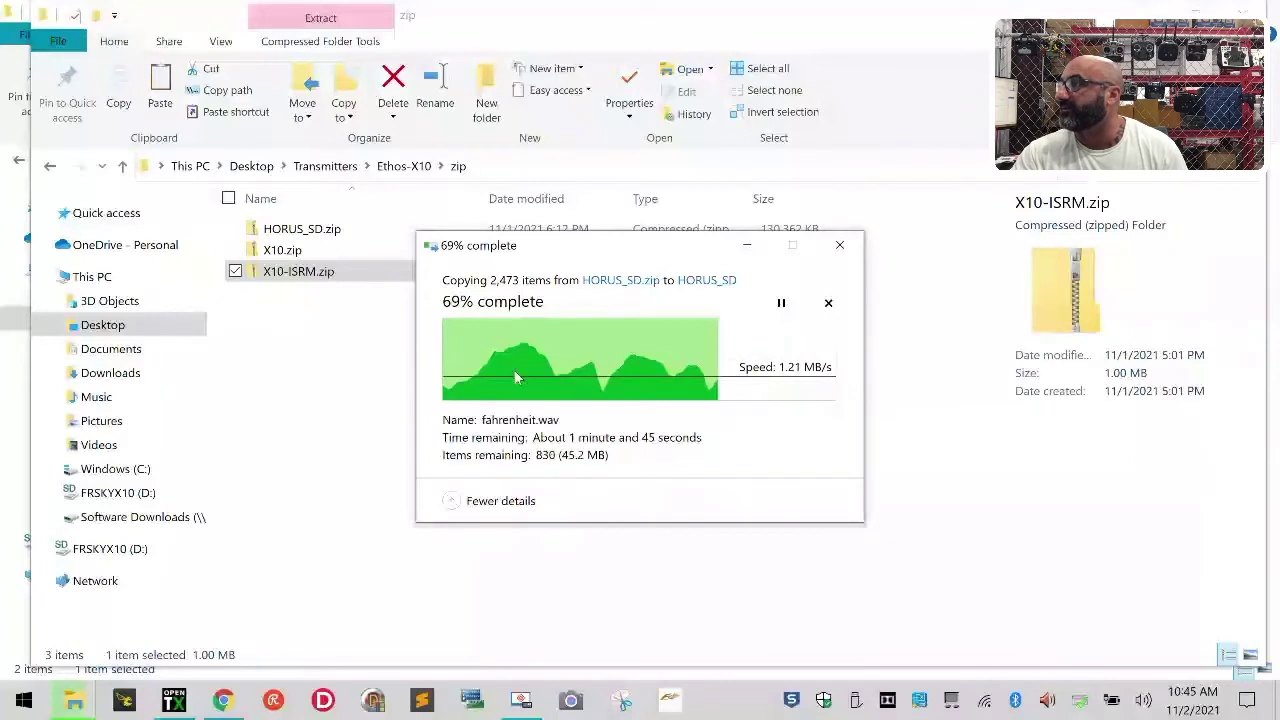
pyautogui.click(281, 402)
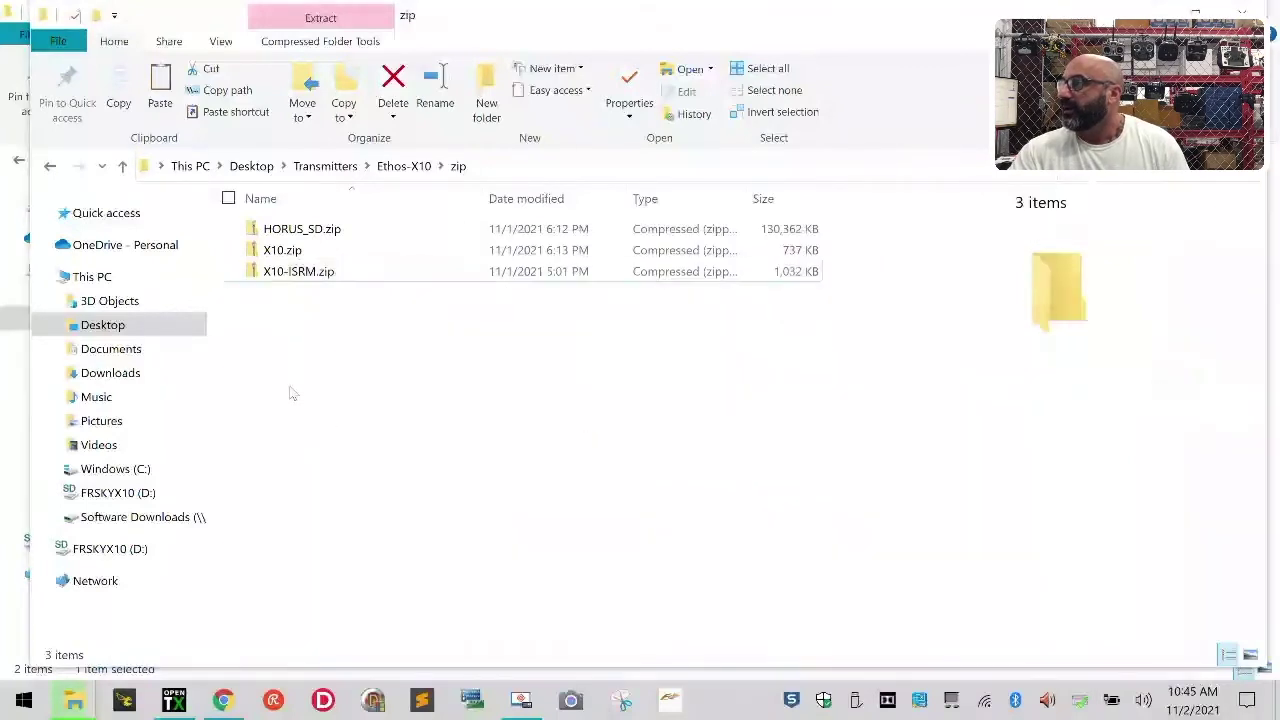
pyautogui.click(404, 172)
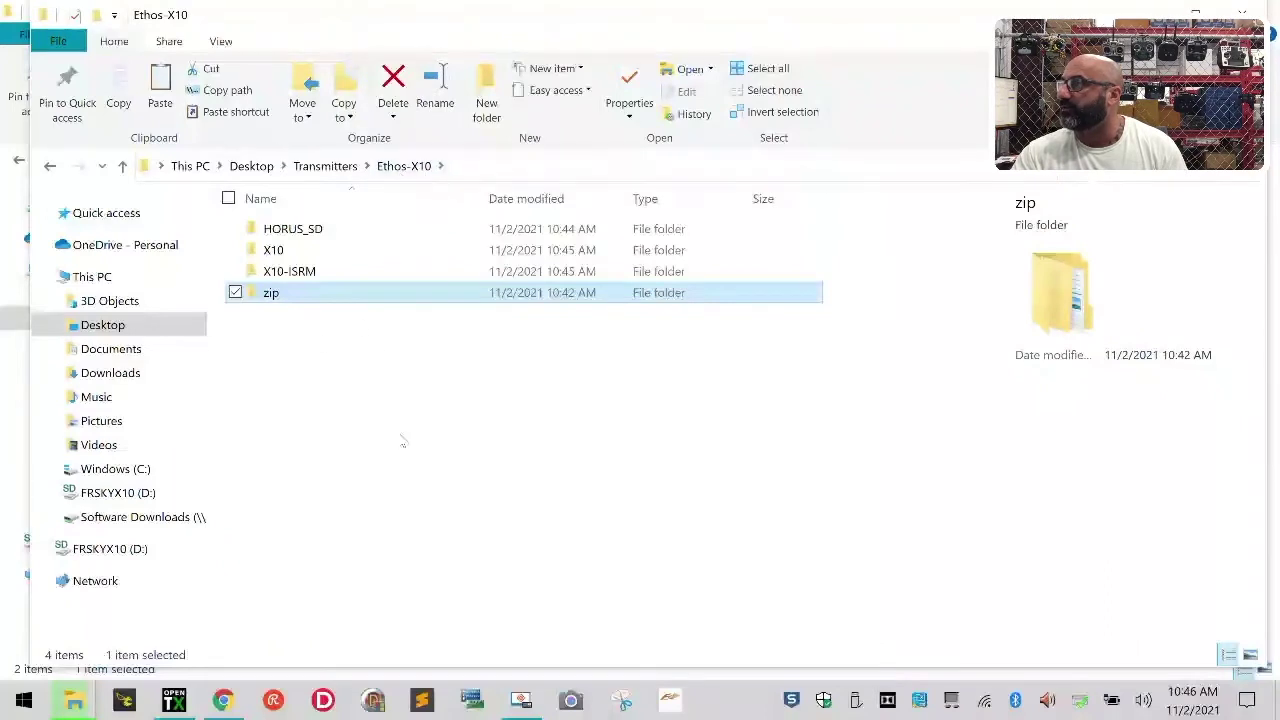
pyautogui.click(403, 441)
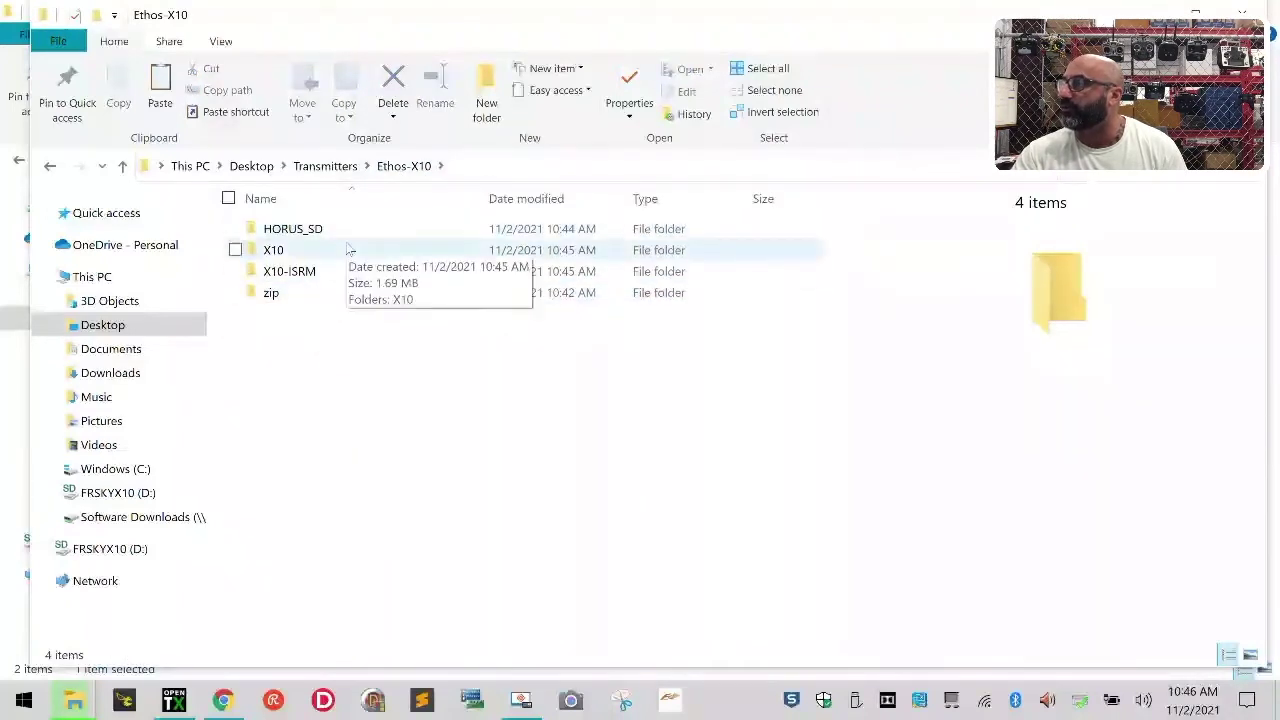
pyautogui.click(273, 250)
pyautogui.click(285, 271)
pyautogui.click(387, 467)
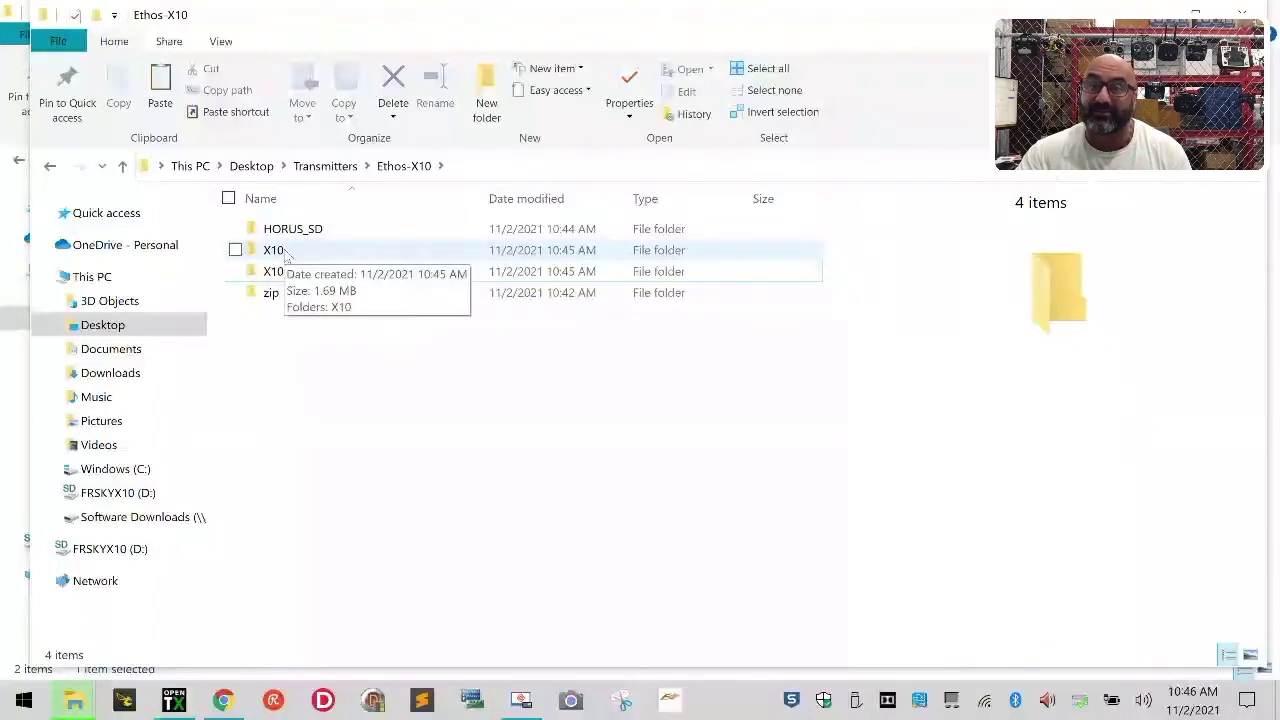
# Delete firmware.bin from the inner X10 folder in Ethos-X10\X10.
pyautogui.doubleClick(272, 251)
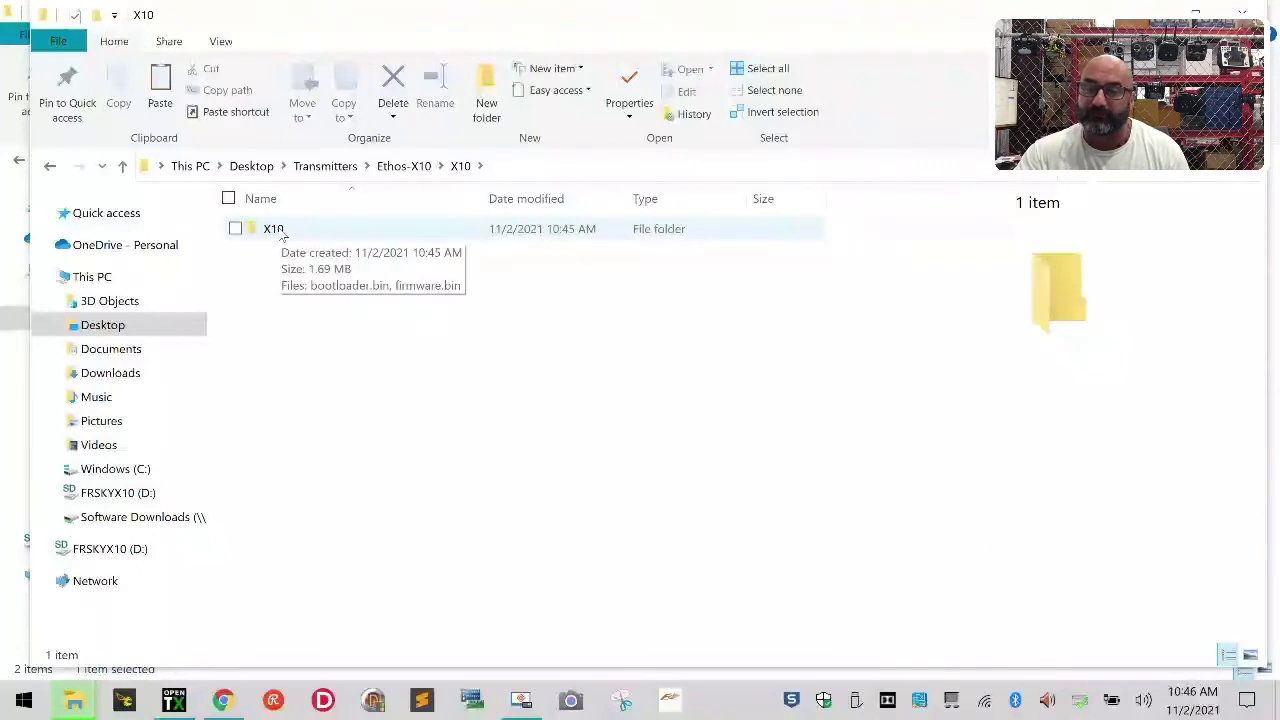
pyautogui.doubleClick(281, 232)
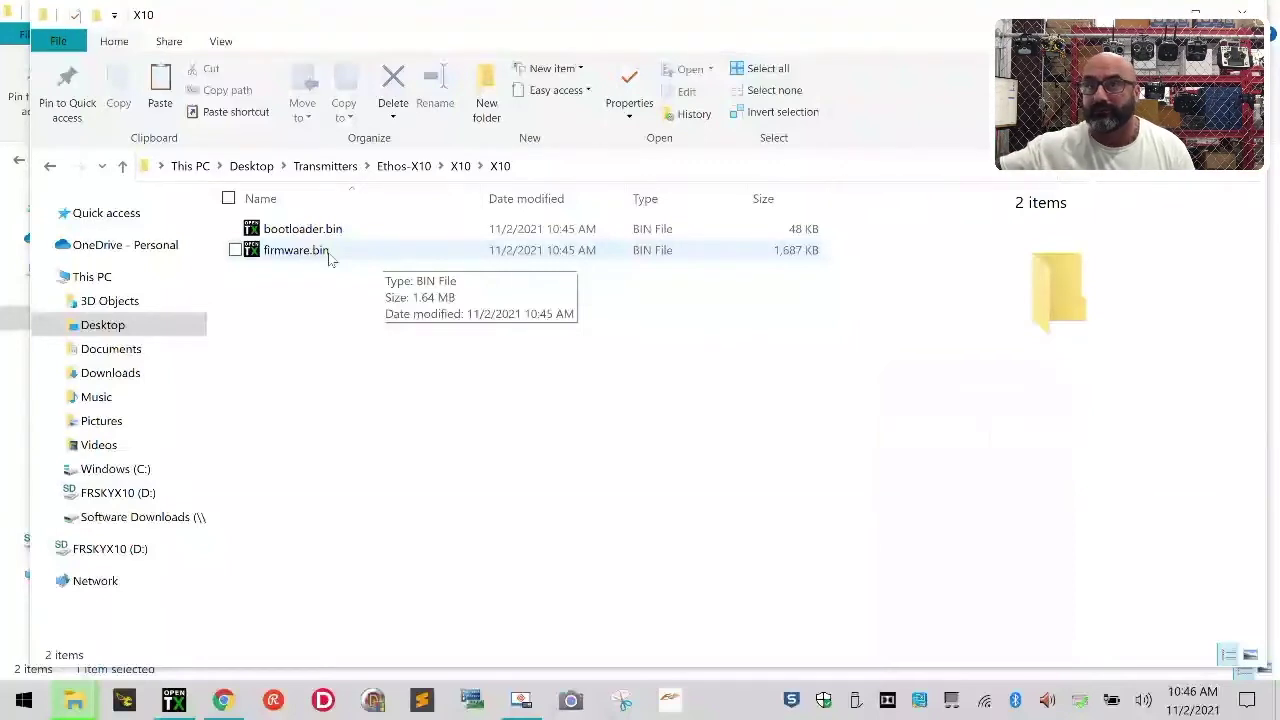
pyautogui.hotkey('alt', 'Tab')
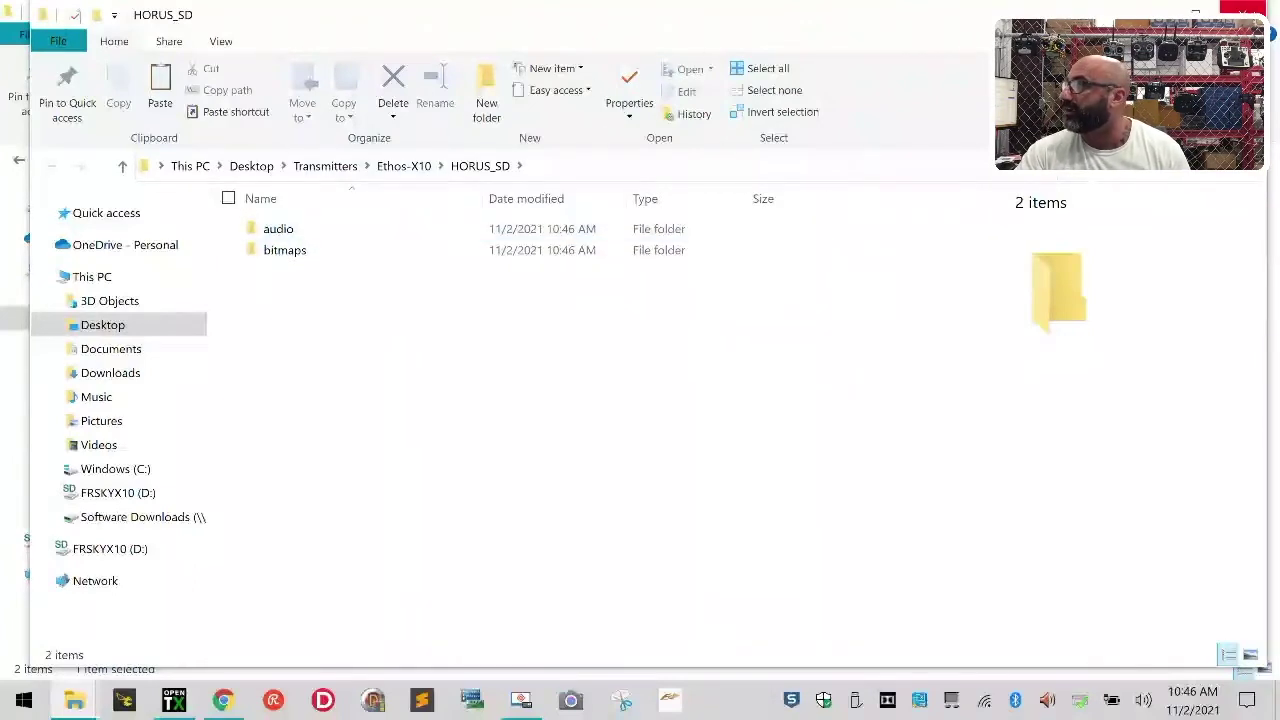
pyautogui.hotkey('alt', 'Tab')
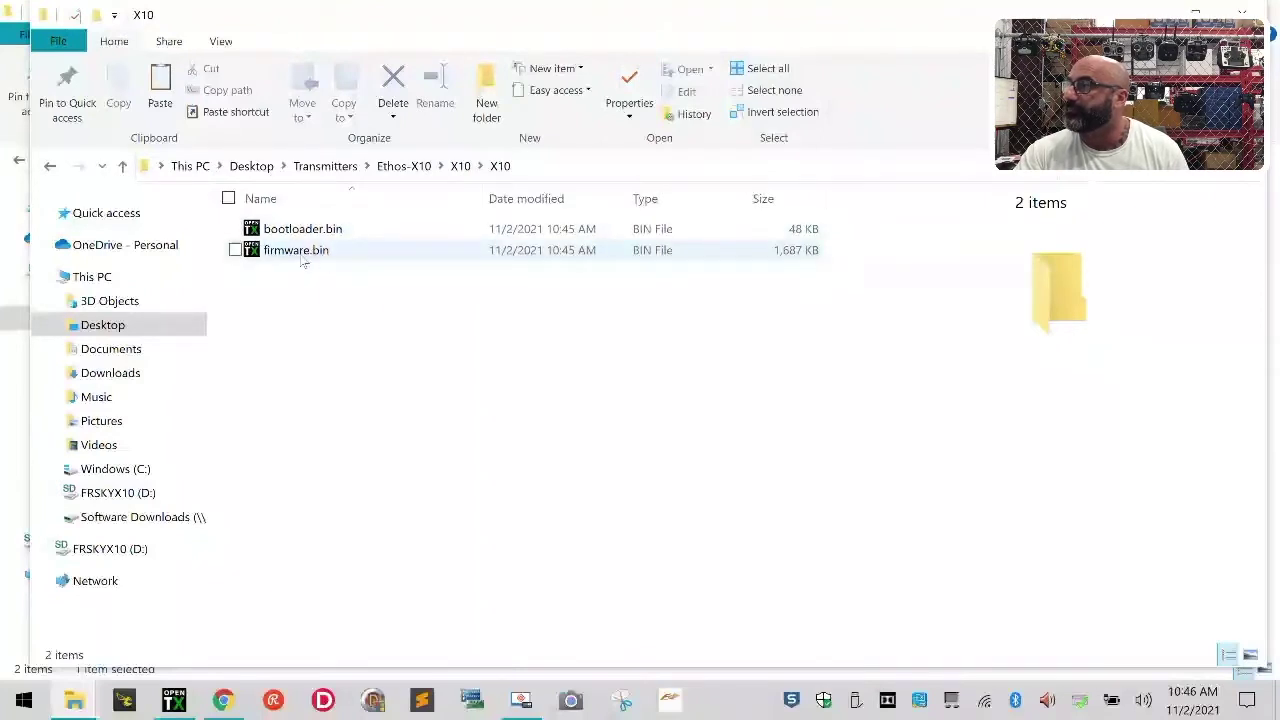
pyautogui.click(235, 250)
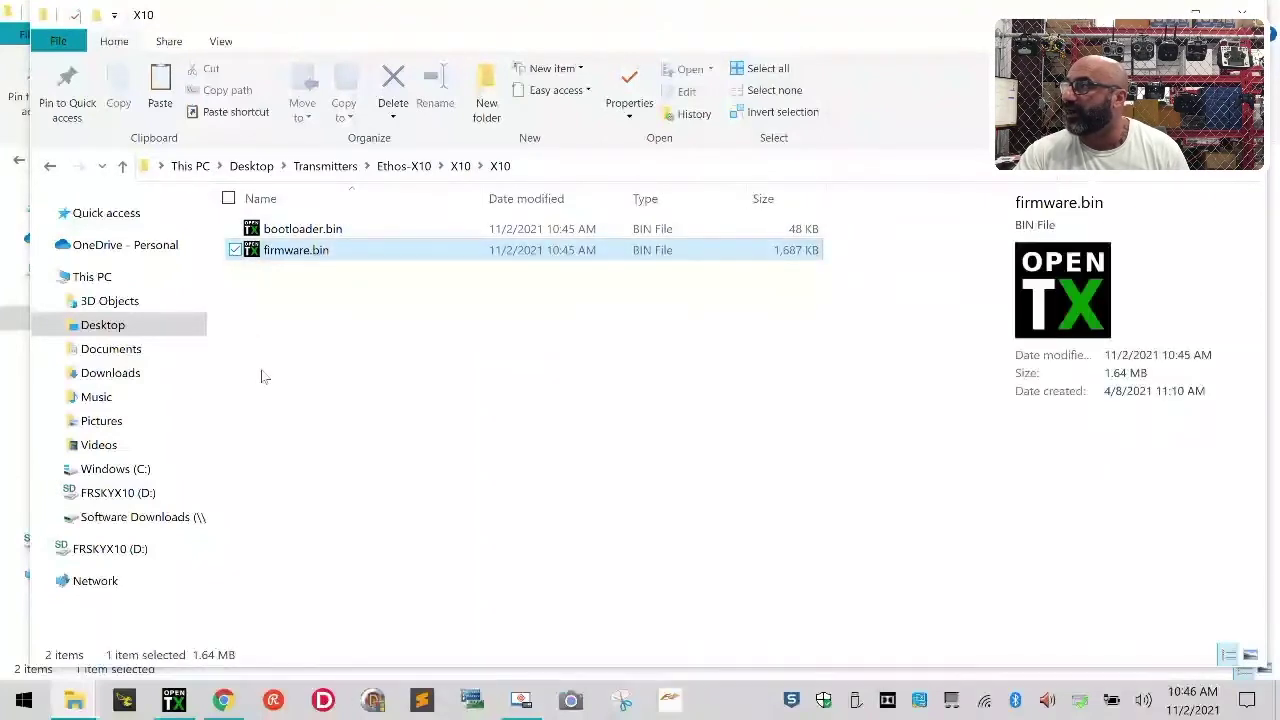
pyautogui.click(393, 90)
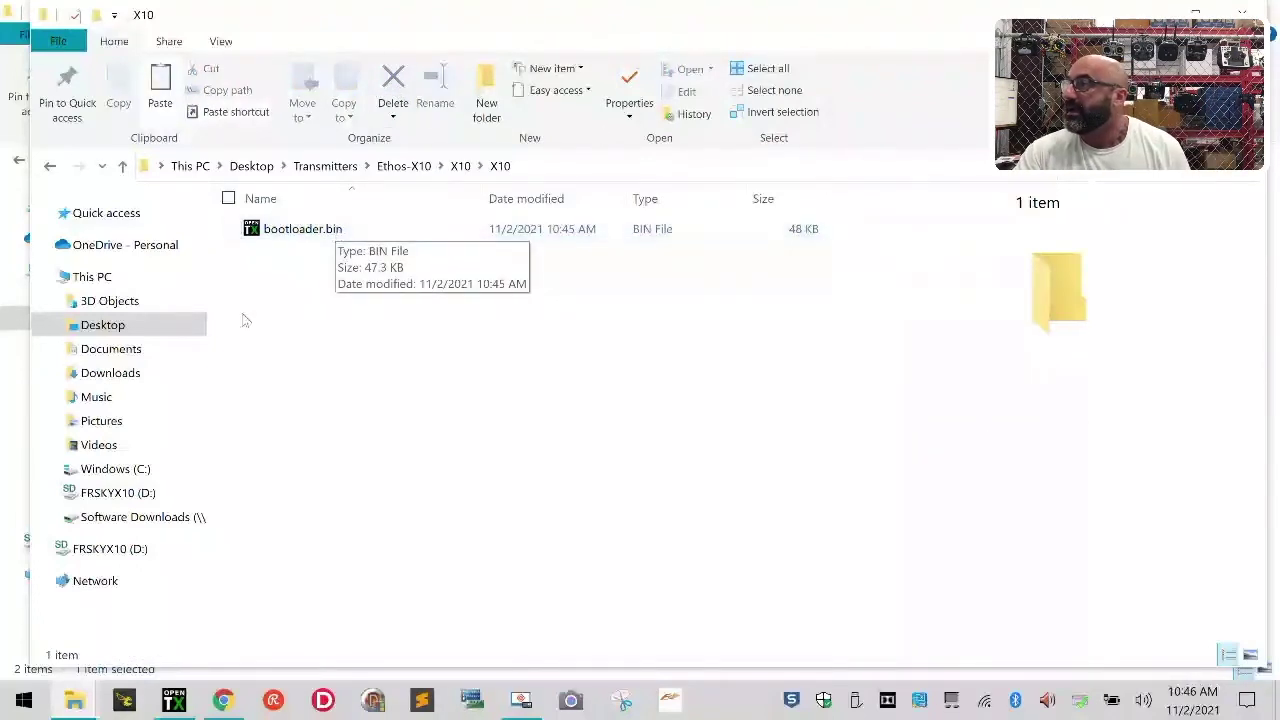
# Move bootloader.bin from Ethos-X10\X10\X10 up into the Ethos-X10 folder and delete the X10 folder.
pyautogui.rightClick(289, 231)
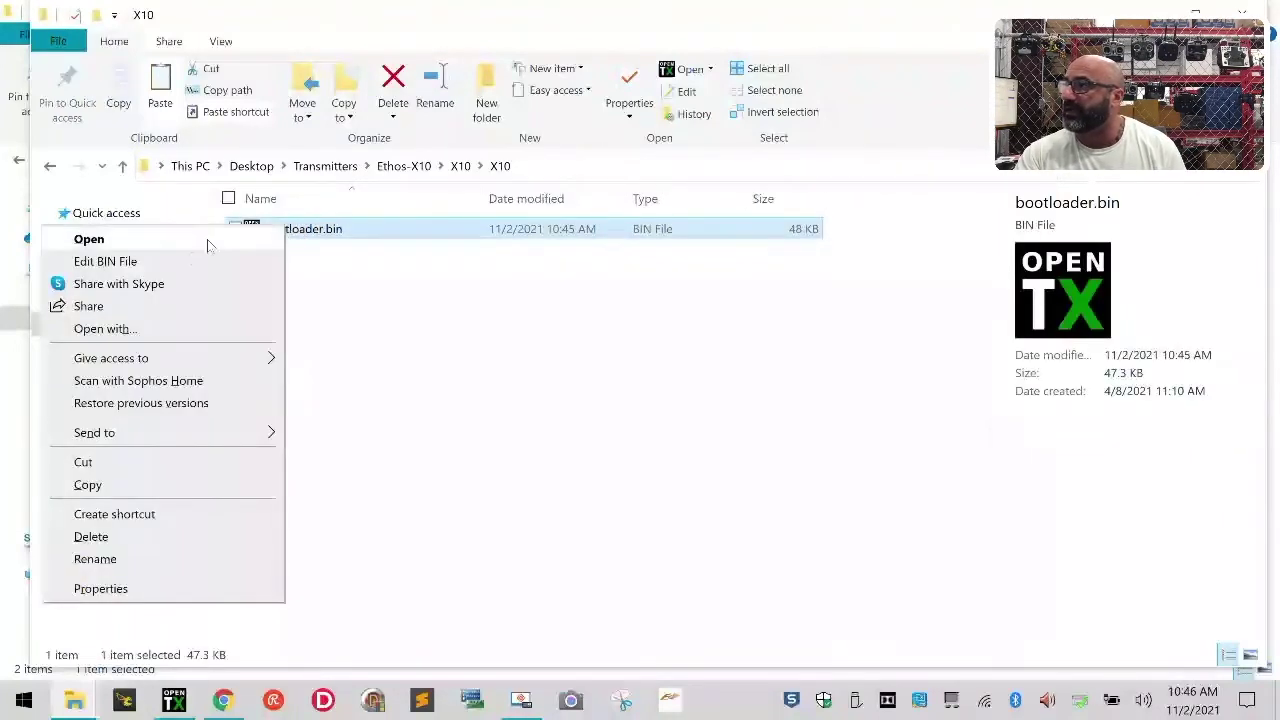
pyautogui.click(139, 466)
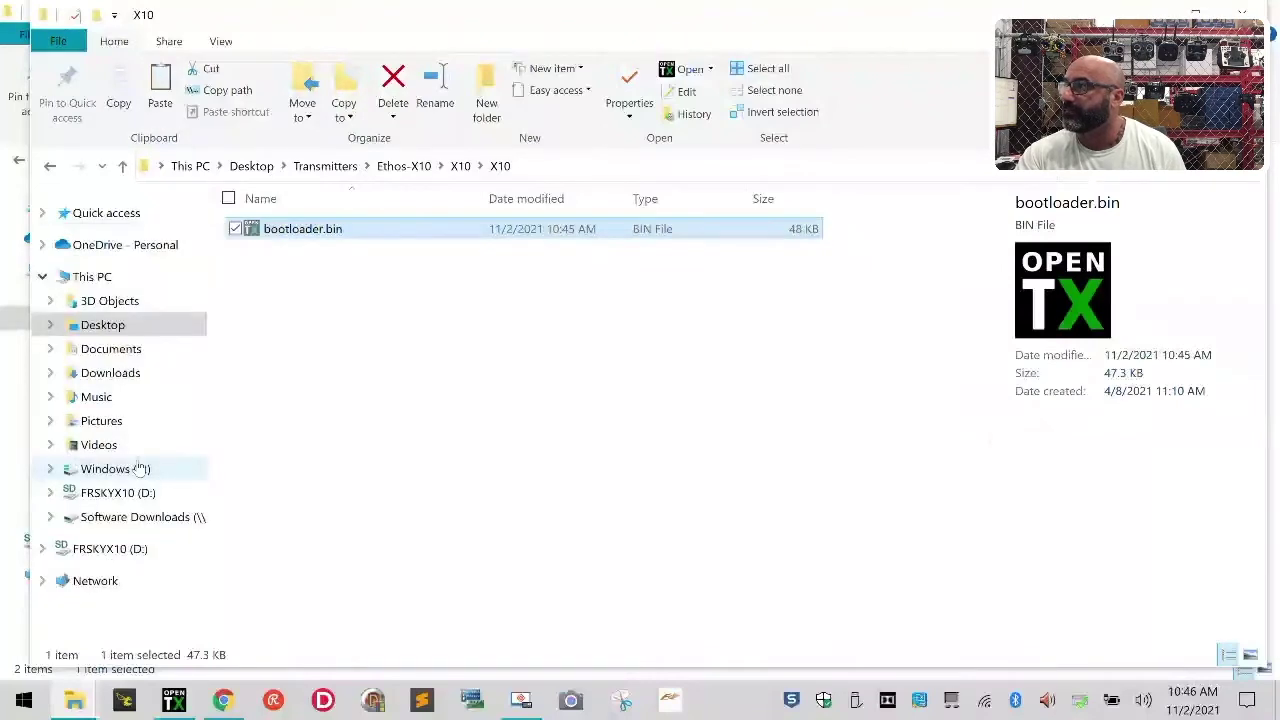
pyautogui.click(399, 172)
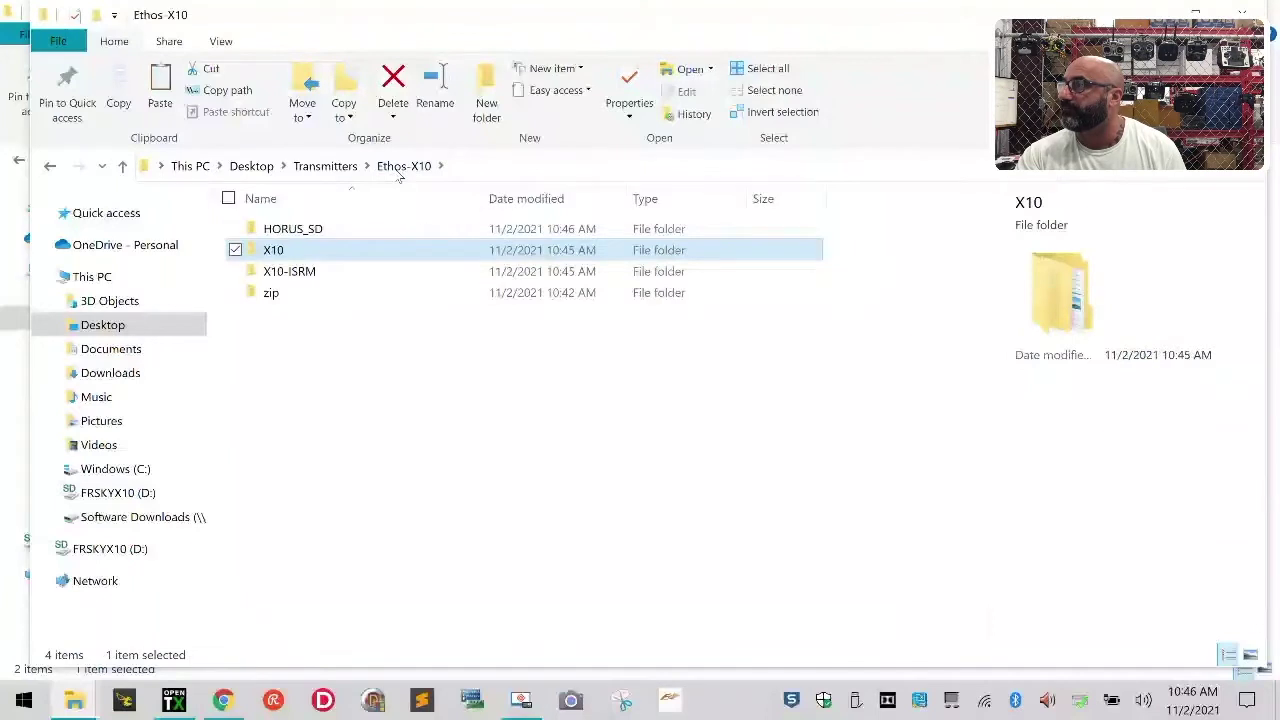
pyautogui.click(363, 400)
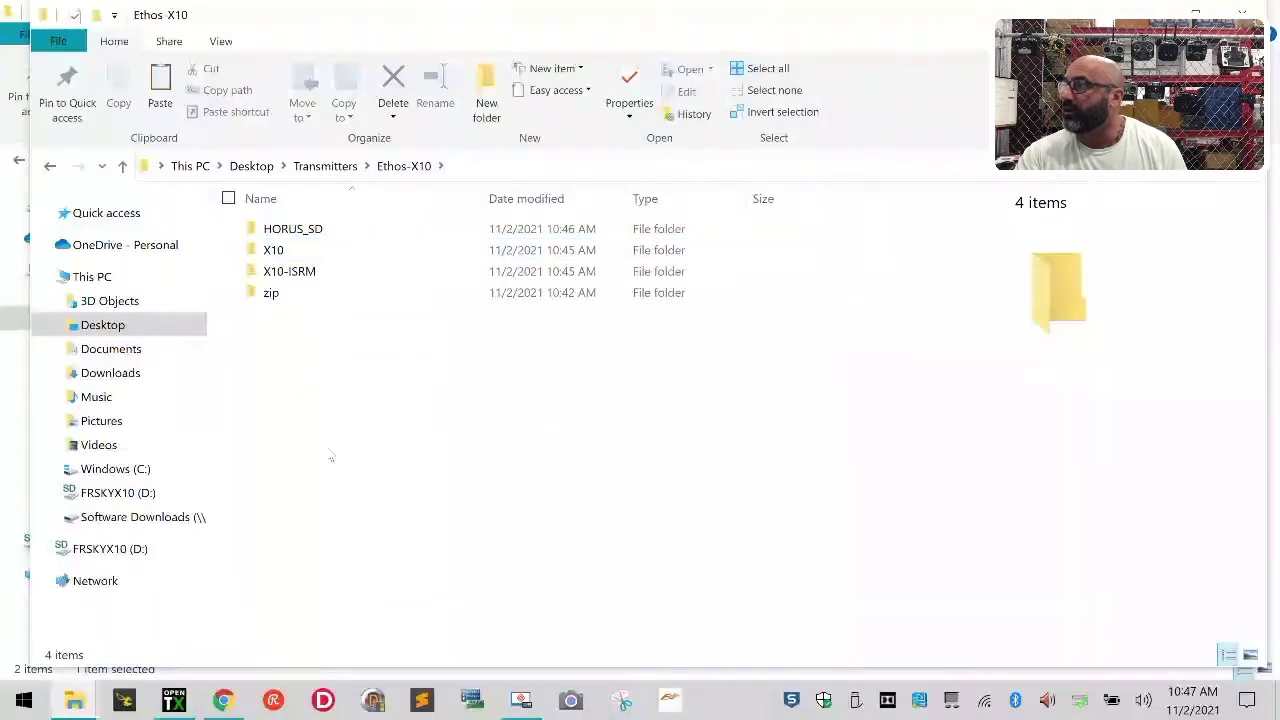
pyautogui.rightClick(369, 371)
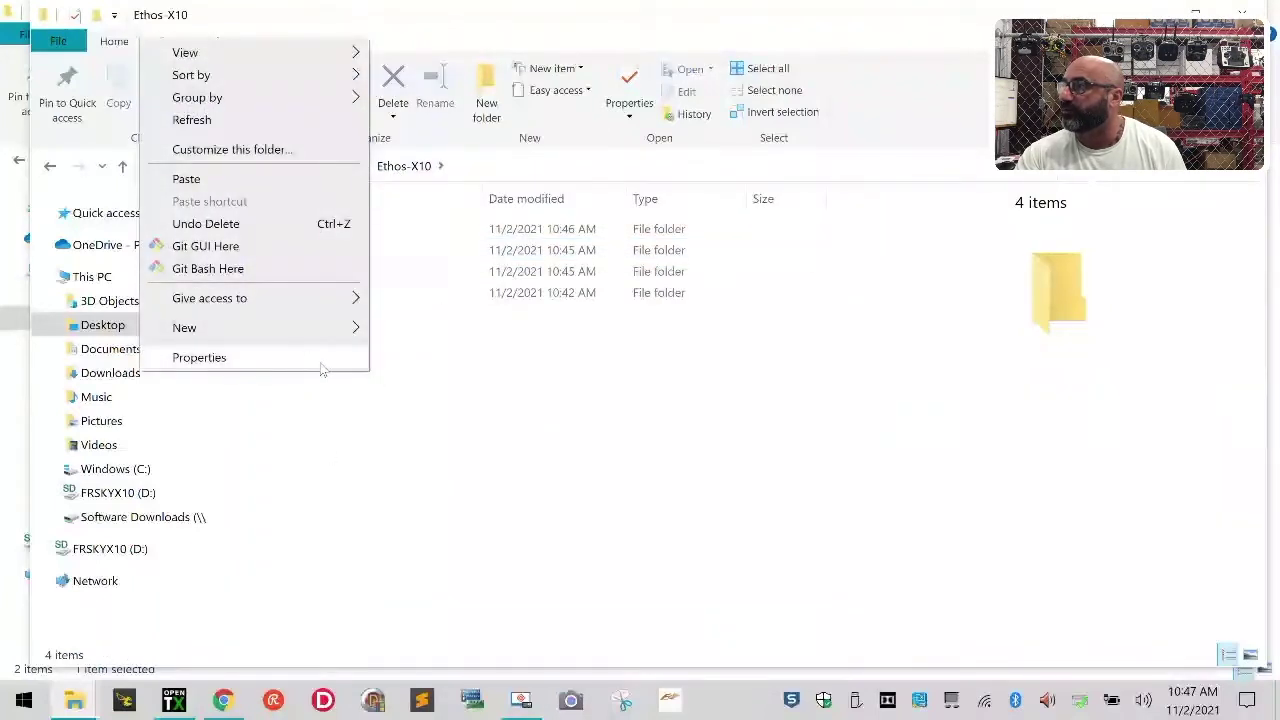
pyautogui.click(200, 179)
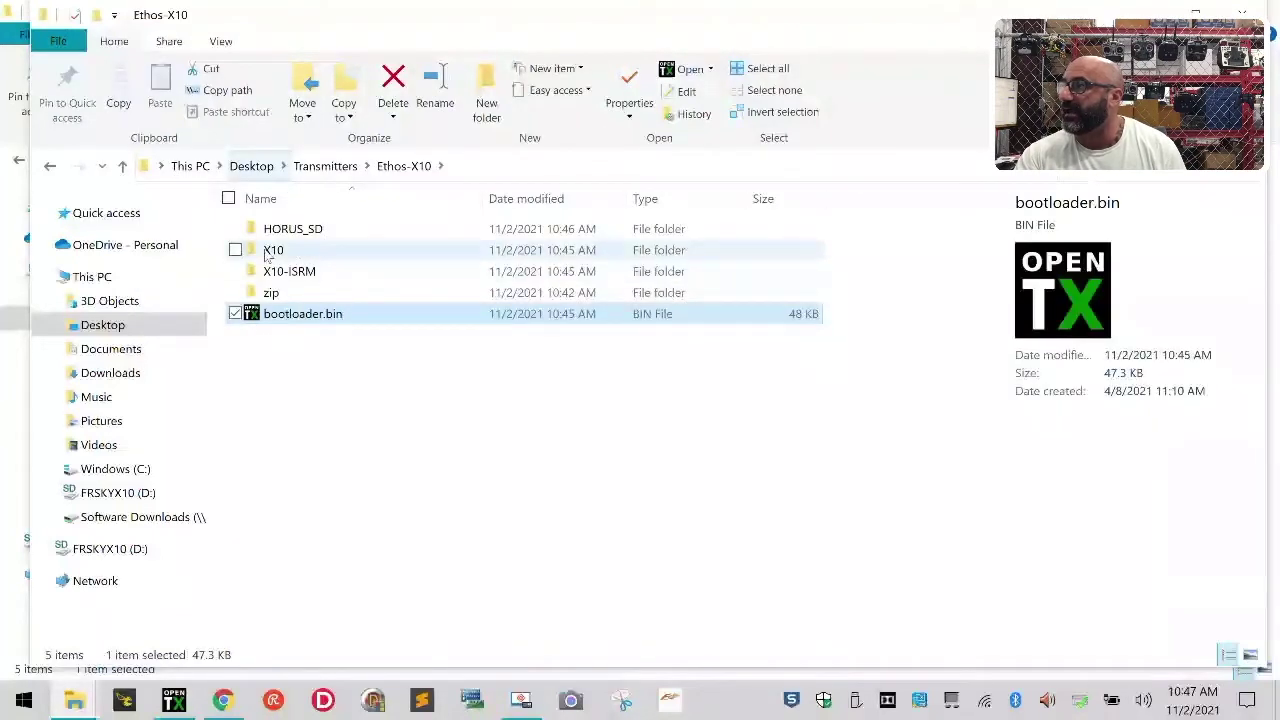
pyautogui.click(229, 251)
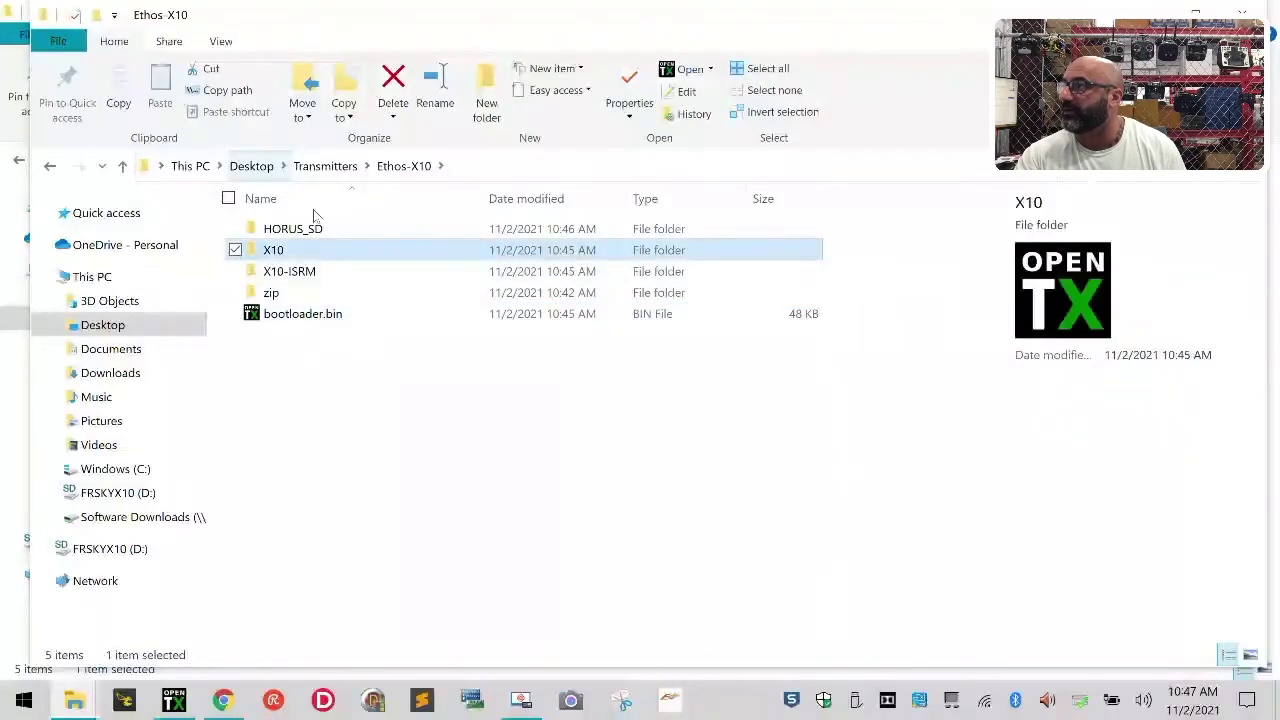
pyautogui.click(394, 80)
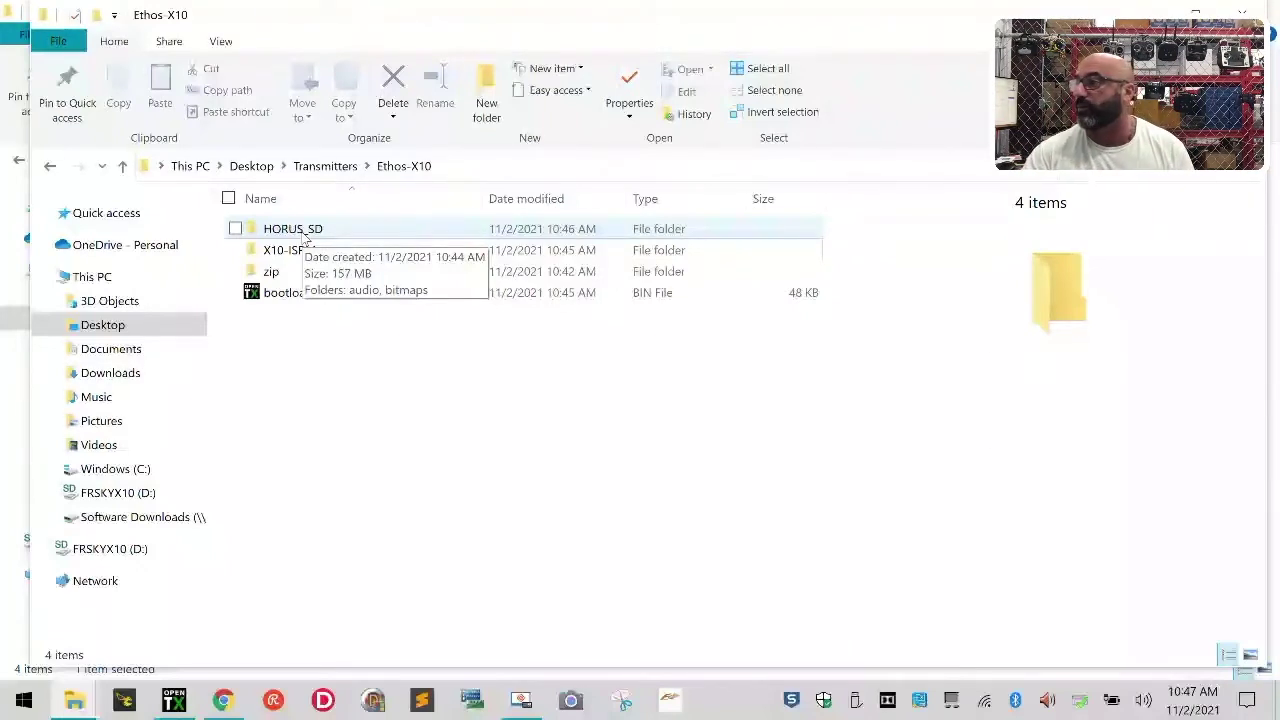
# Switch to Chrome to check the SD card steps in the ETHOS upgrade guide, and return to the Ethos-X10 folder in File Explorer.
pyautogui.click(223, 700)
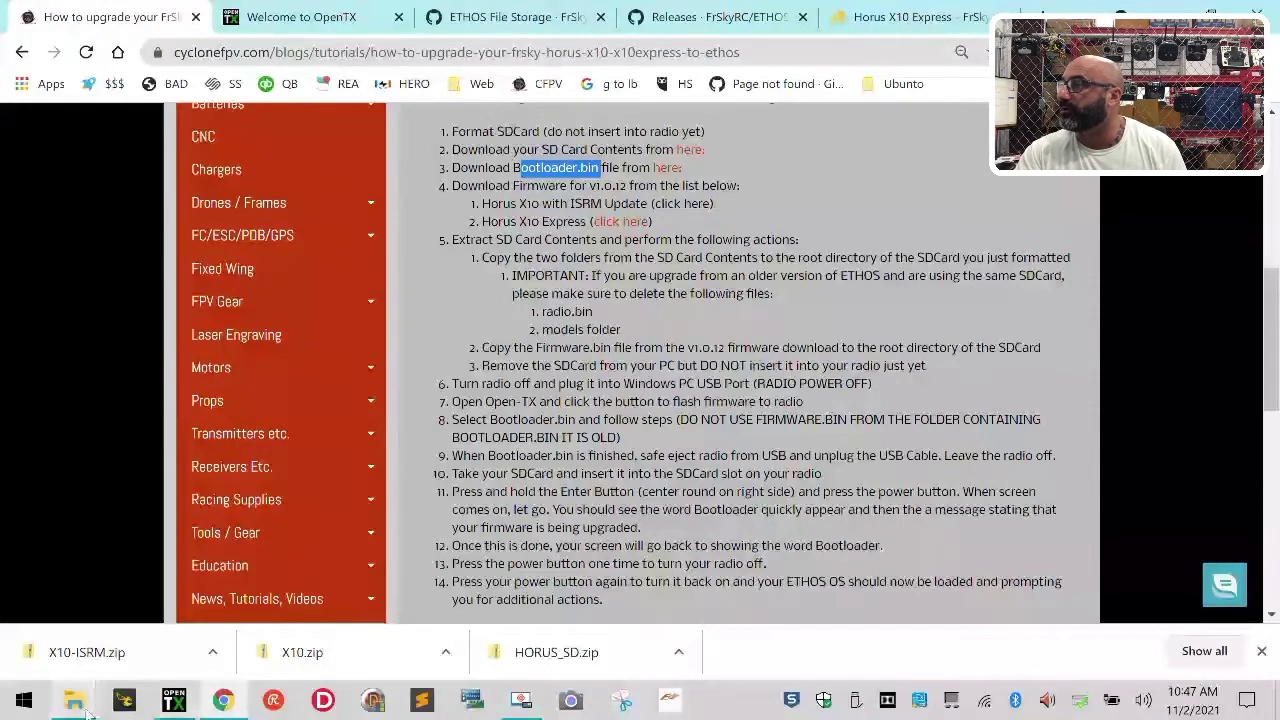
pyautogui.moveTo(75, 700)
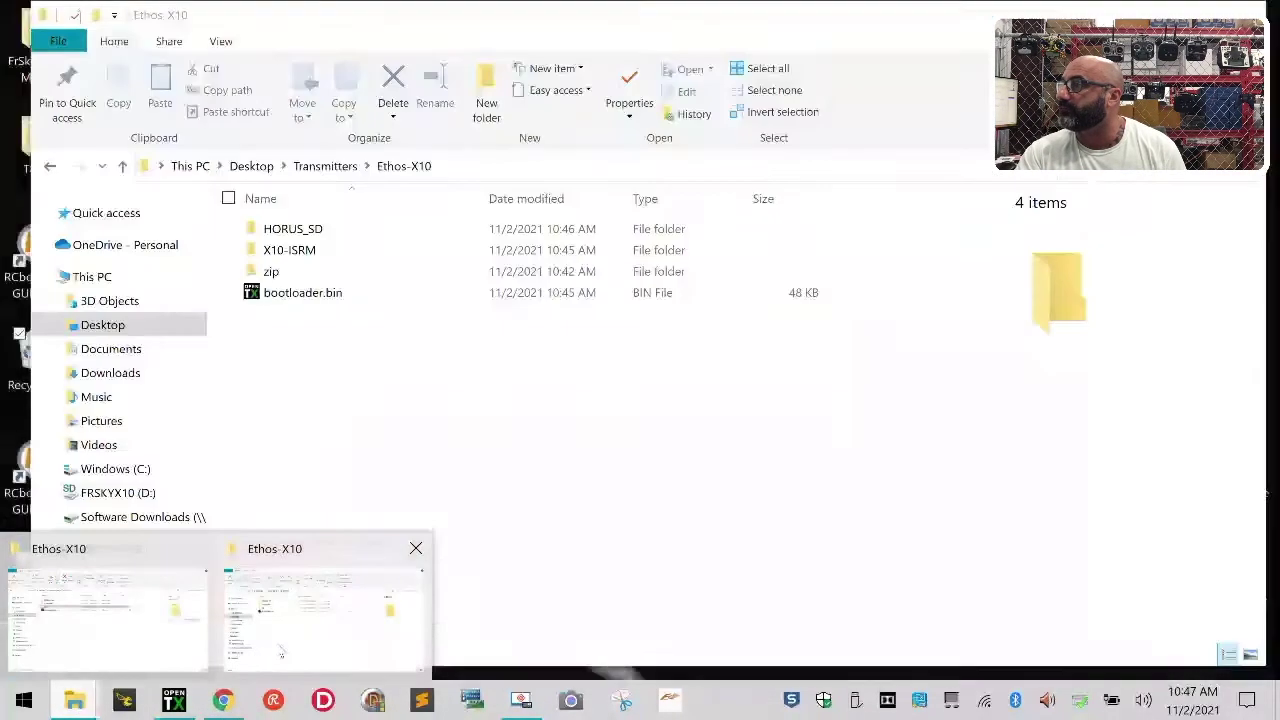
pyautogui.click(282, 652)
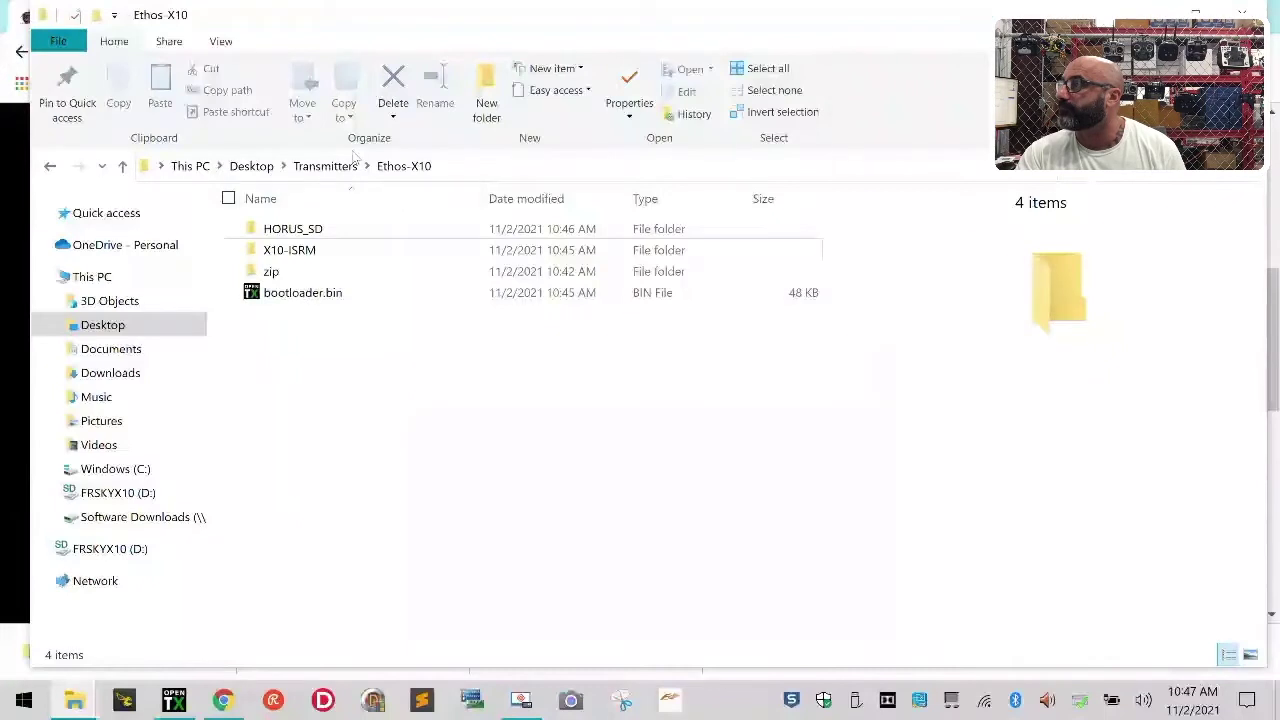
# Move the audio and bitmaps folders out of HORUS_SD into the Ethos-X10 folder.
pyautogui.doubleClick(322, 232)
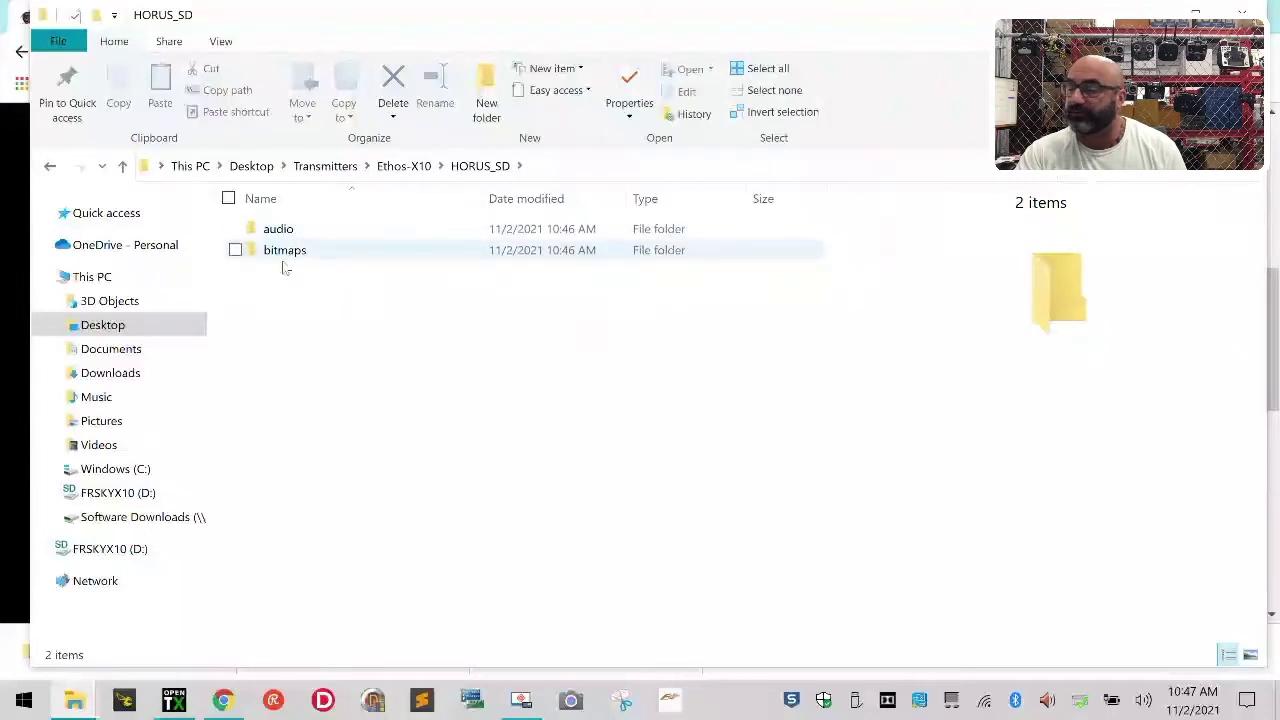
pyautogui.click(228, 198)
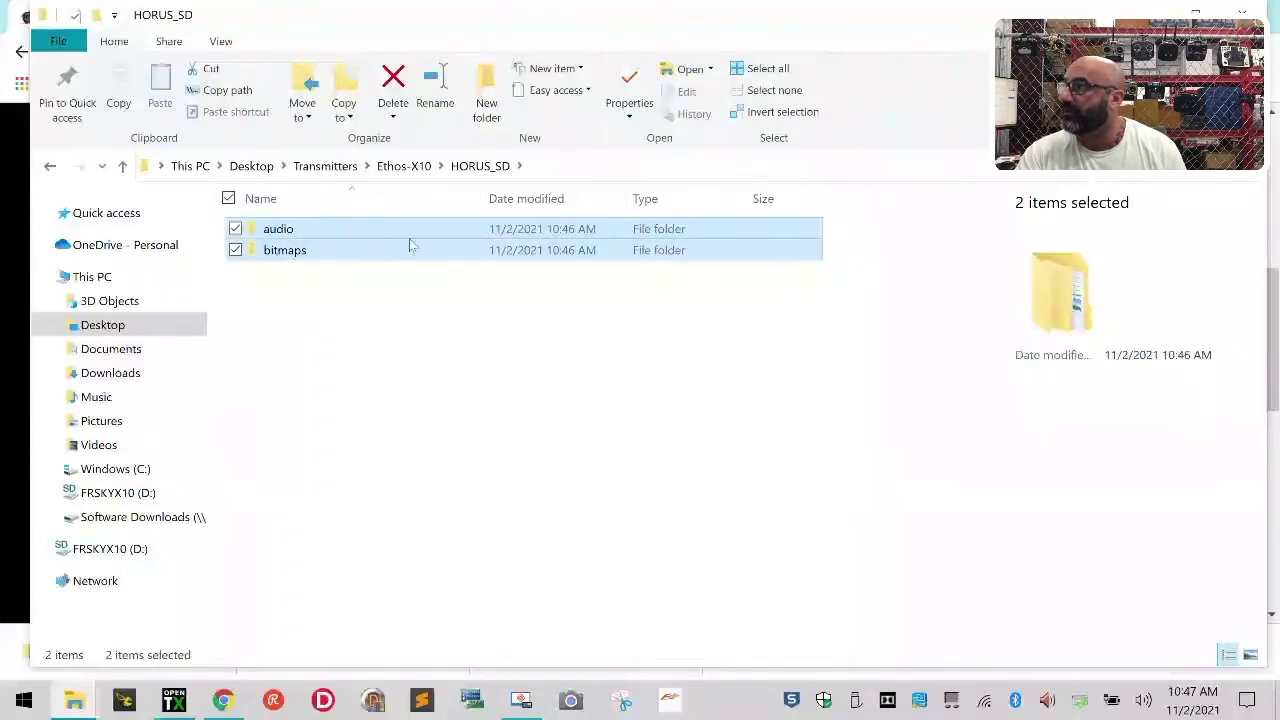
pyautogui.click(219, 77)
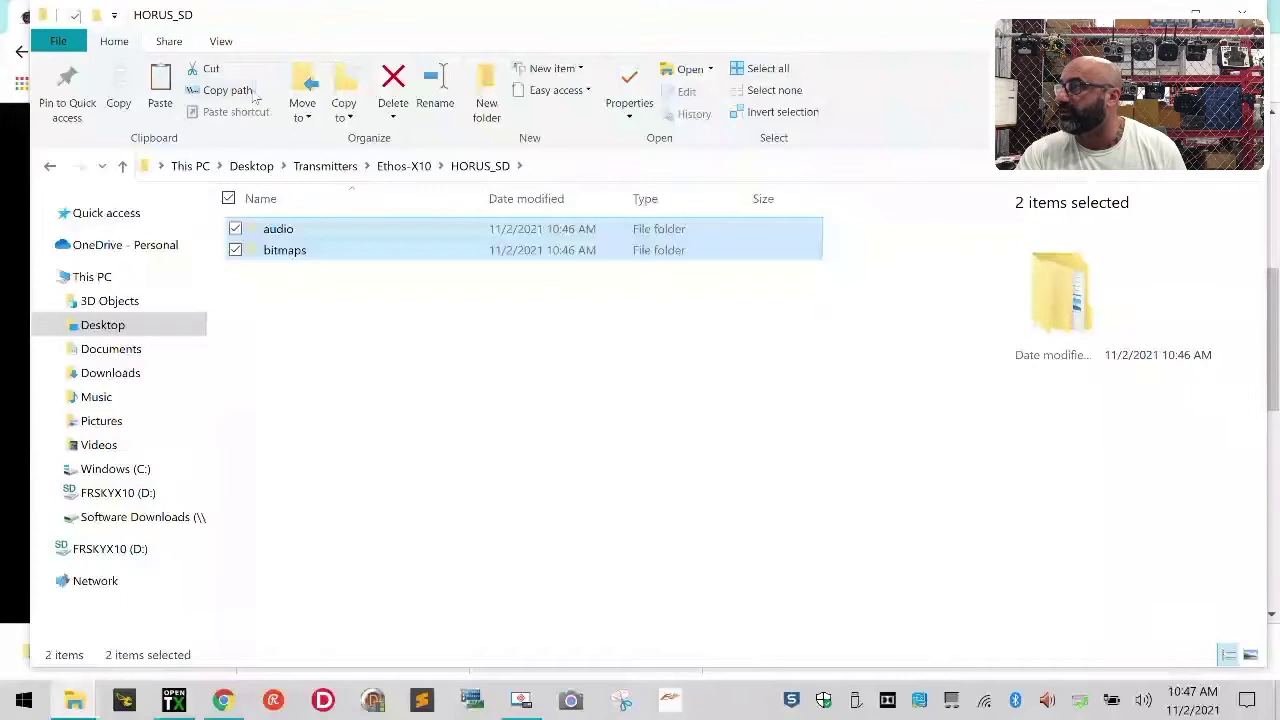
pyautogui.click(409, 166)
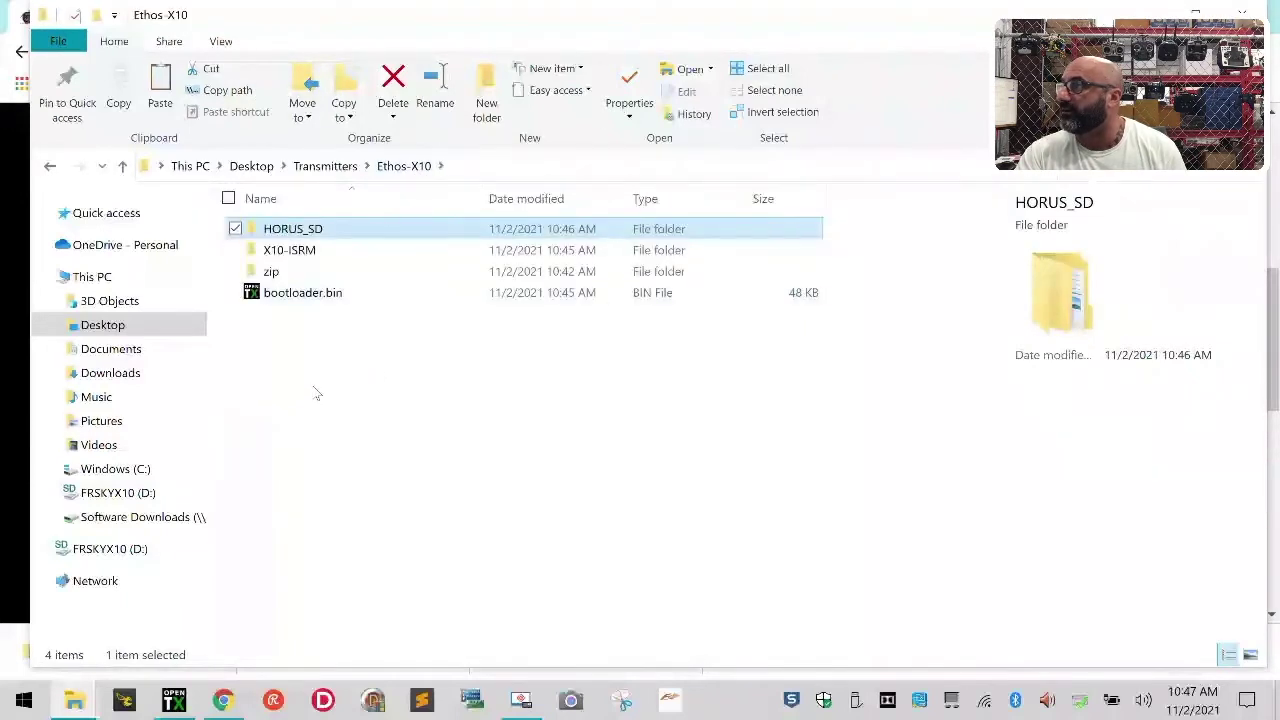
pyautogui.rightClick(385, 424)
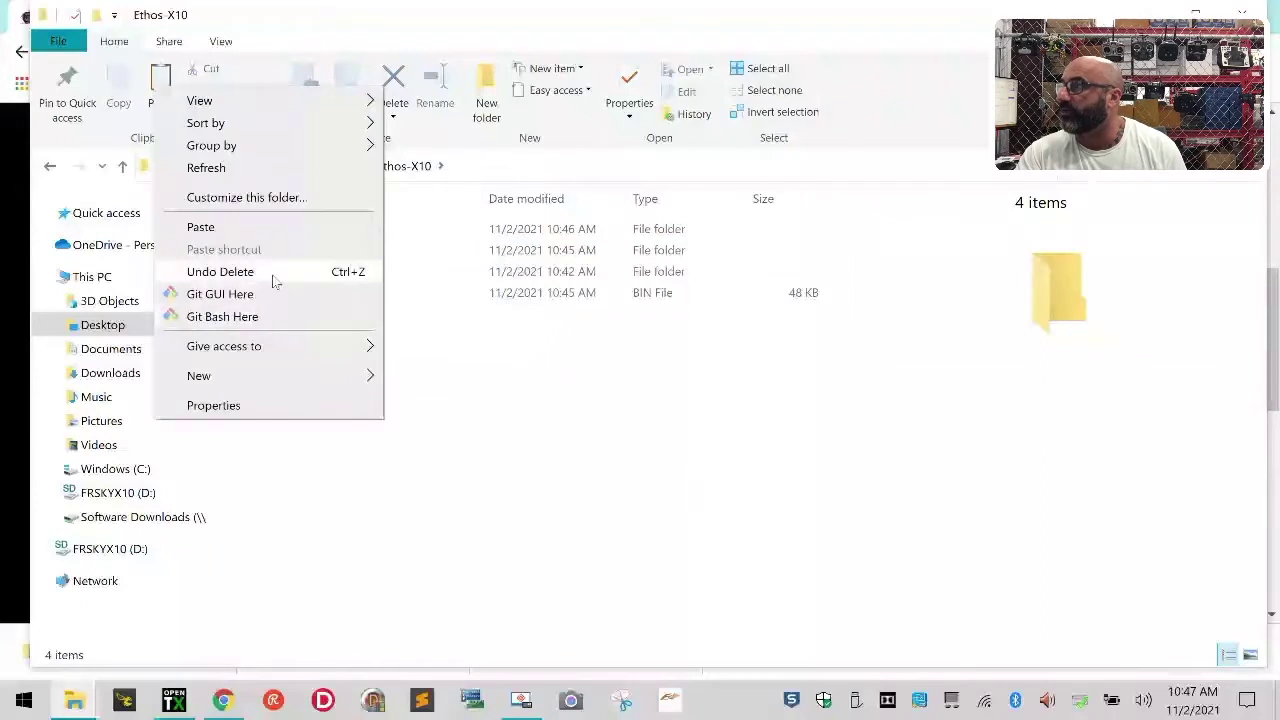
pyautogui.click(249, 228)
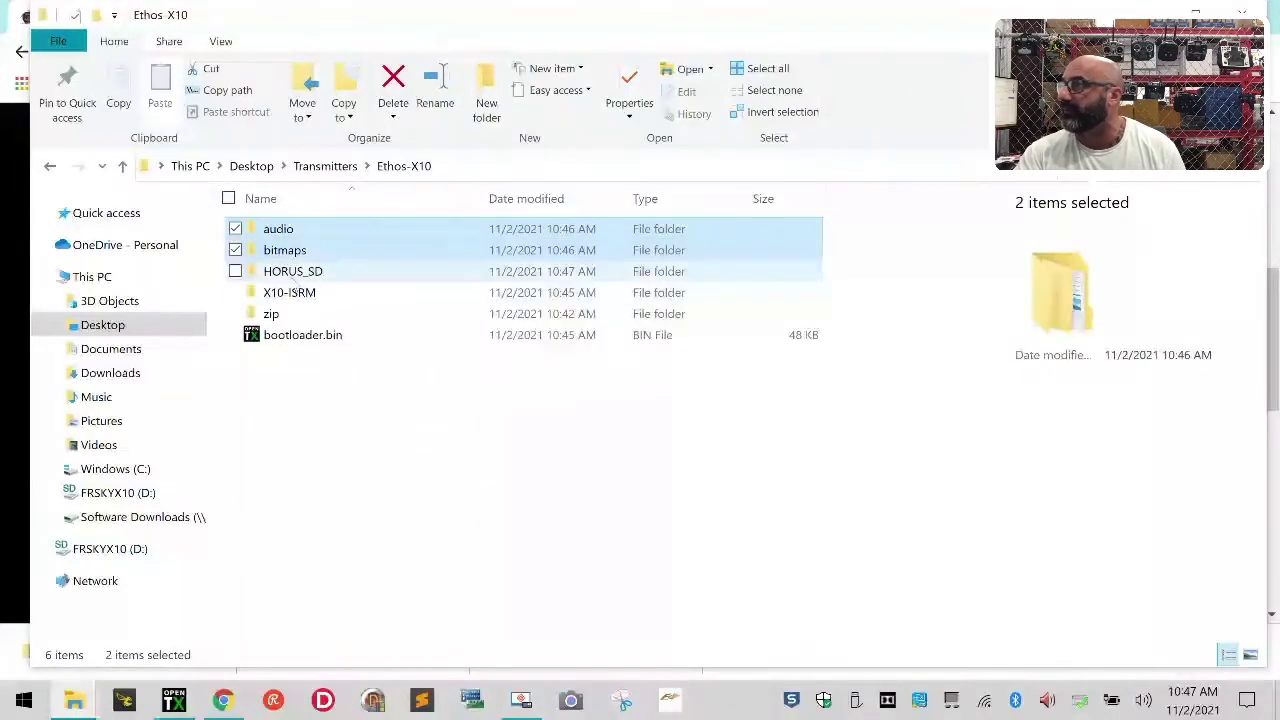
# Delete the HORUS_SD folder from the Ethos-X10 folder.
pyautogui.click(391, 430)
pyautogui.click(238, 274)
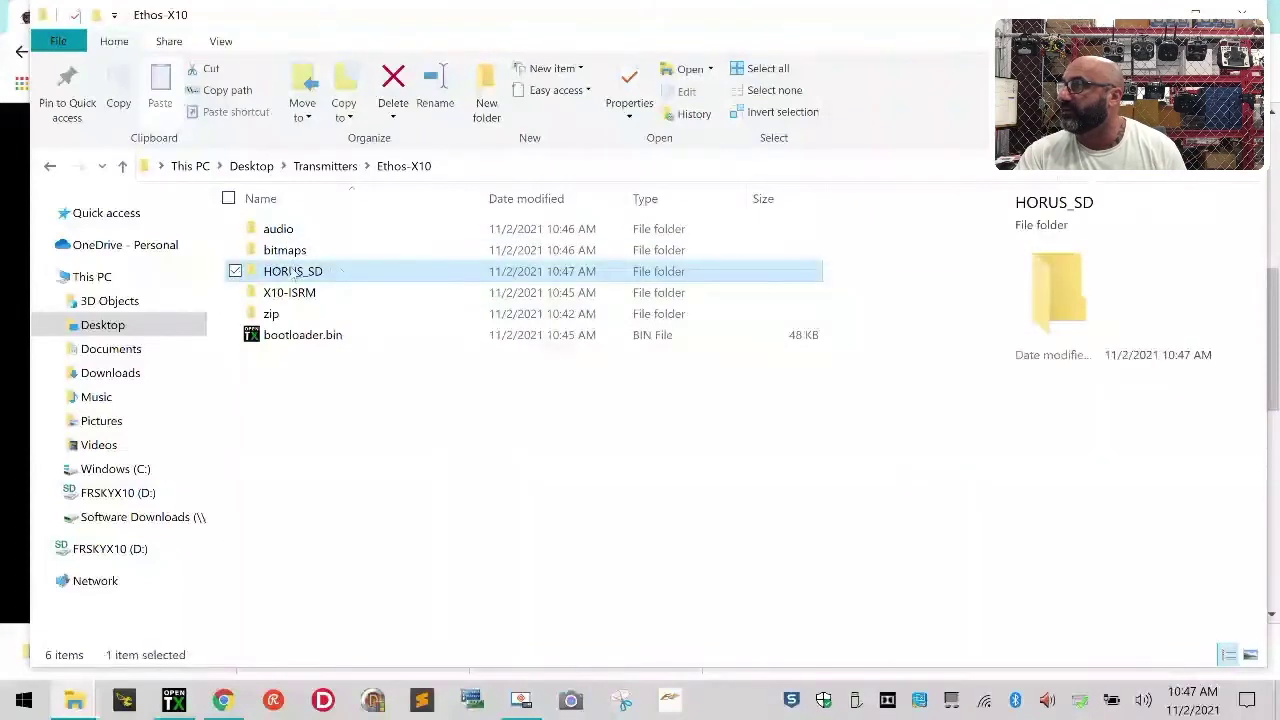
pyautogui.click(400, 88)
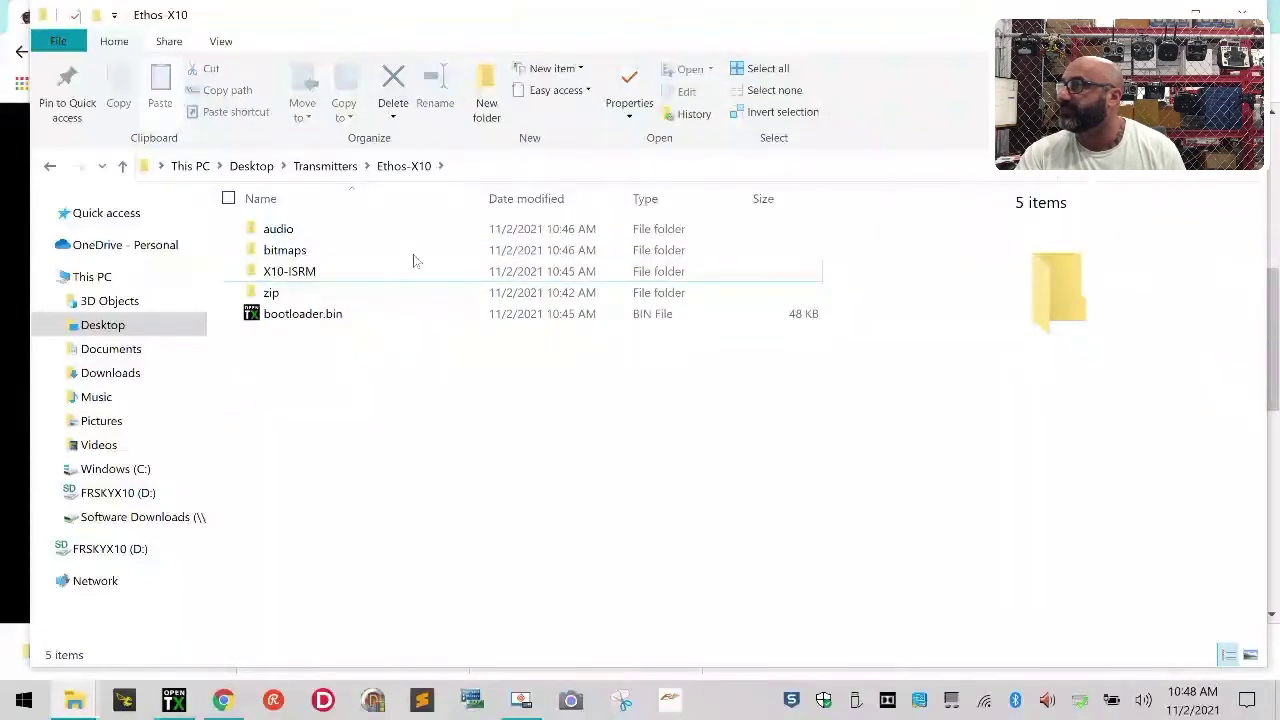
# Move firmware.bin from Ethos-X10\X10-ISRM\X10-ISRM up into the Ethos-X10 folder and delete the X10-ISRM folder.
pyautogui.doubleClick(290, 272)
pyautogui.doubleClick(305, 243)
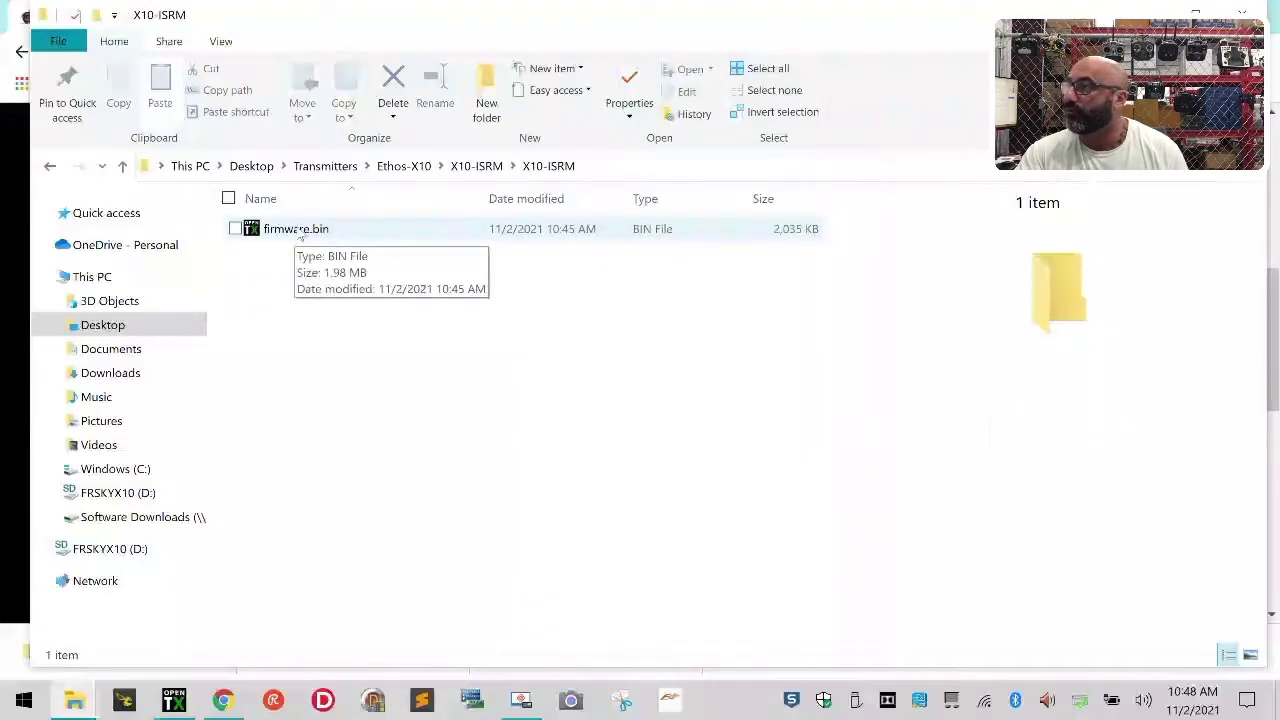
pyautogui.click(300, 230)
pyautogui.rightClick(298, 230)
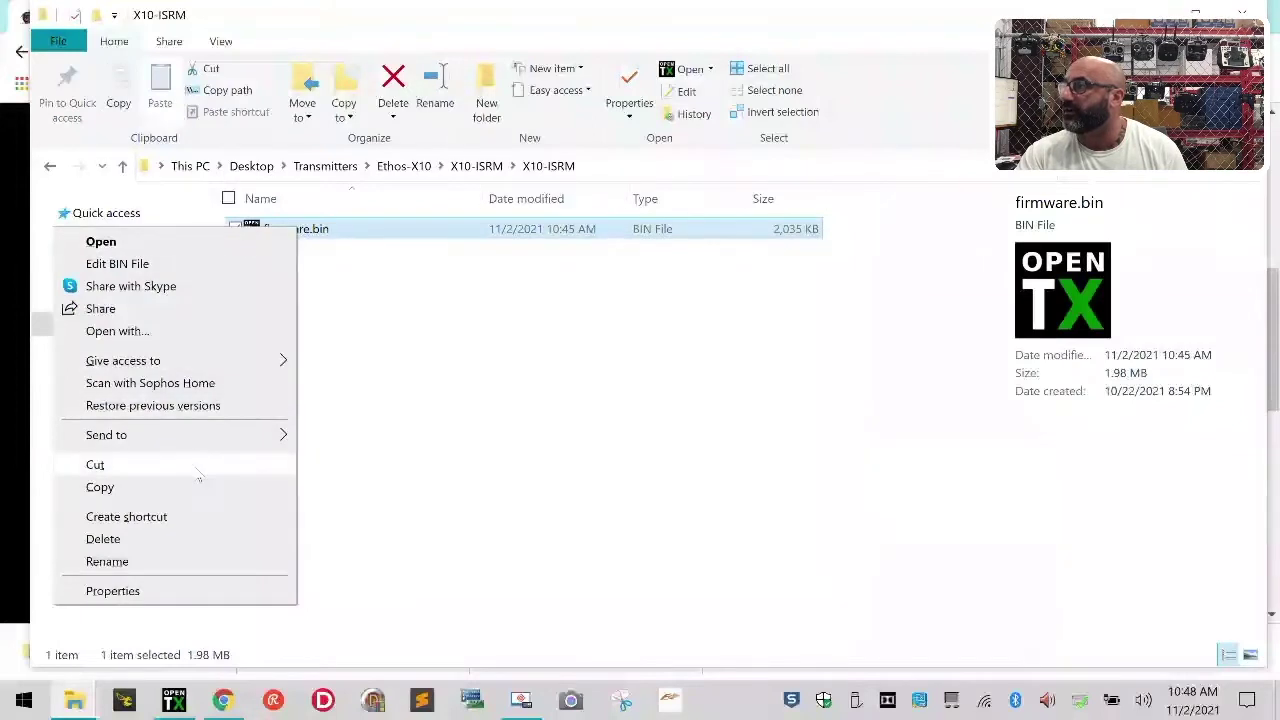
pyautogui.click(197, 466)
pyautogui.click(404, 166)
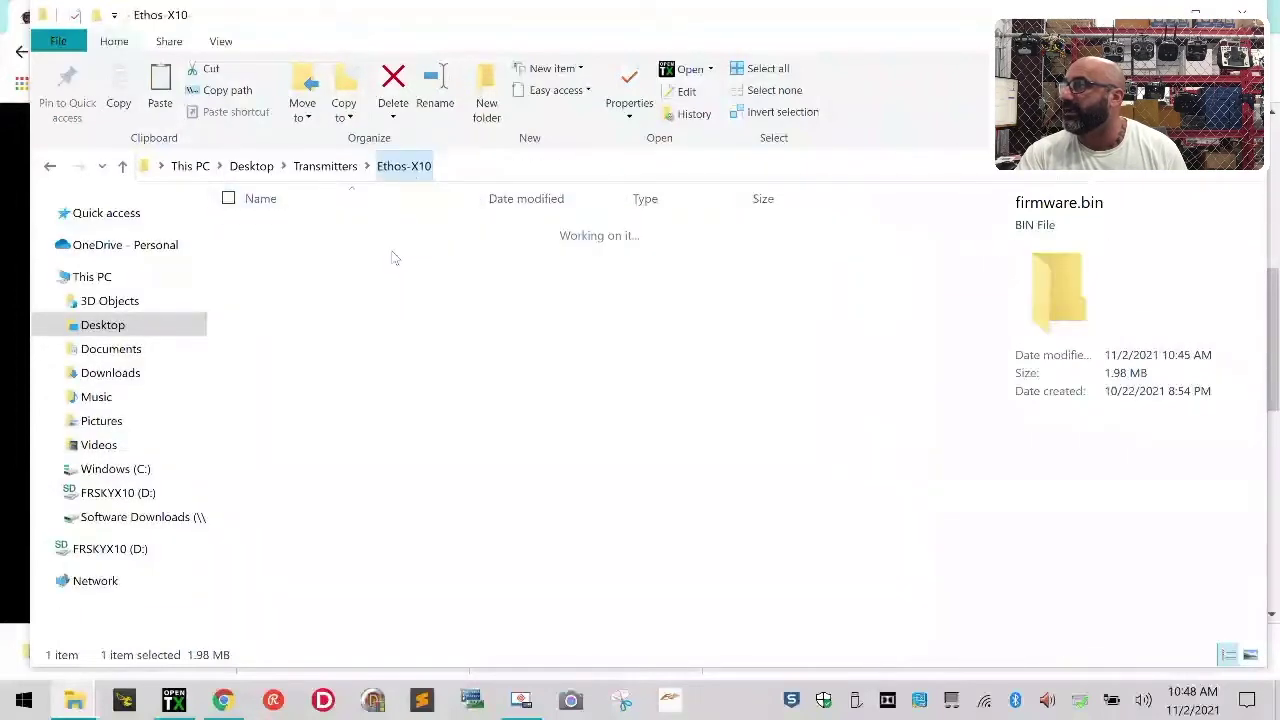
pyautogui.rightClick(285, 440)
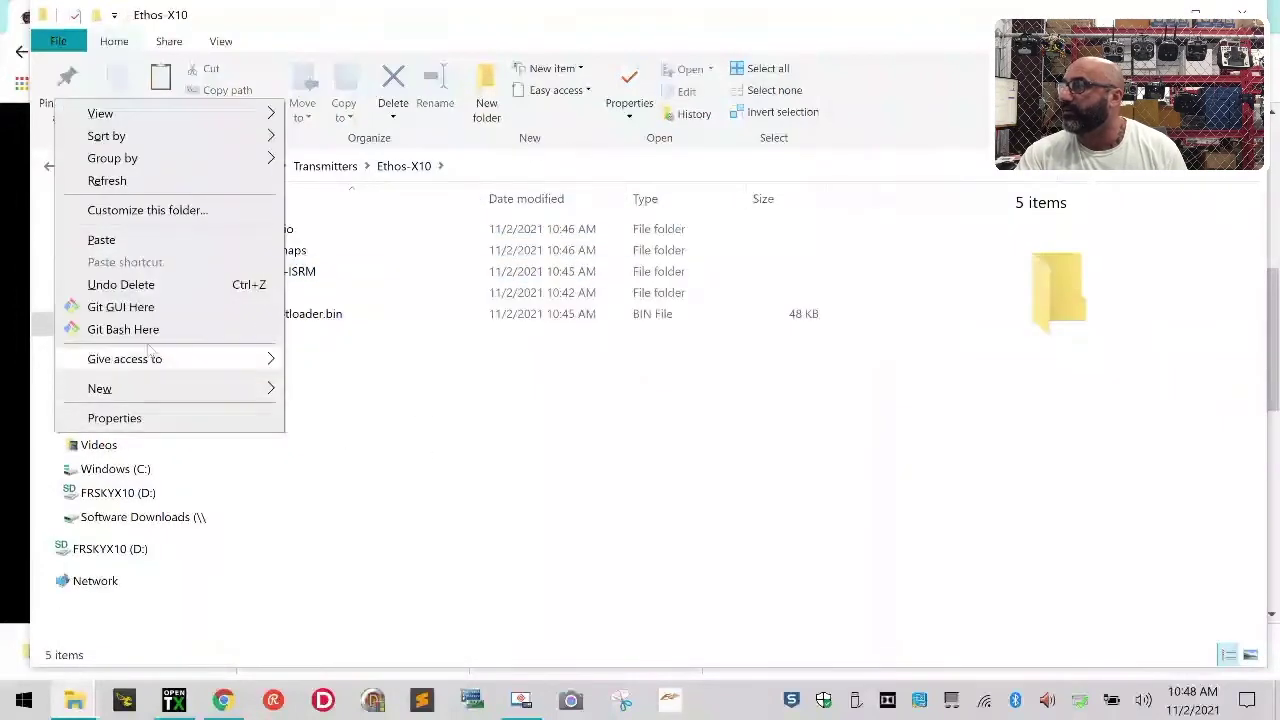
pyautogui.click(148, 244)
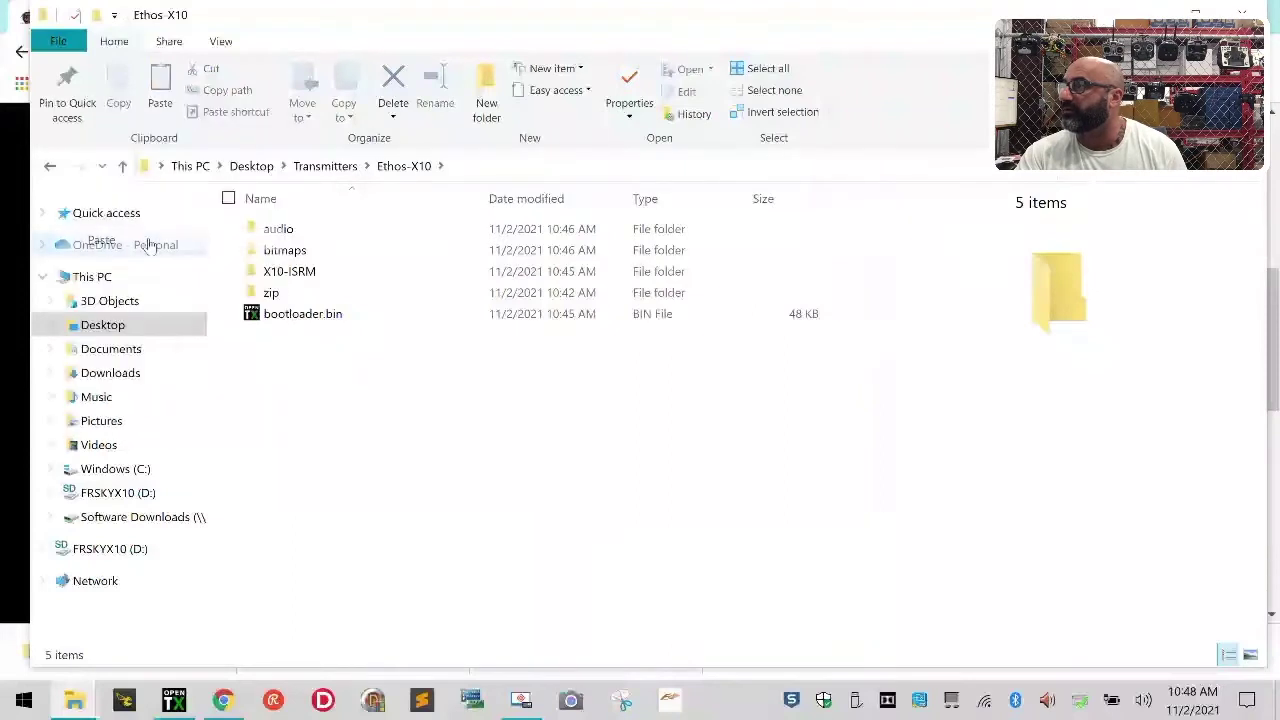
pyautogui.click(284, 484)
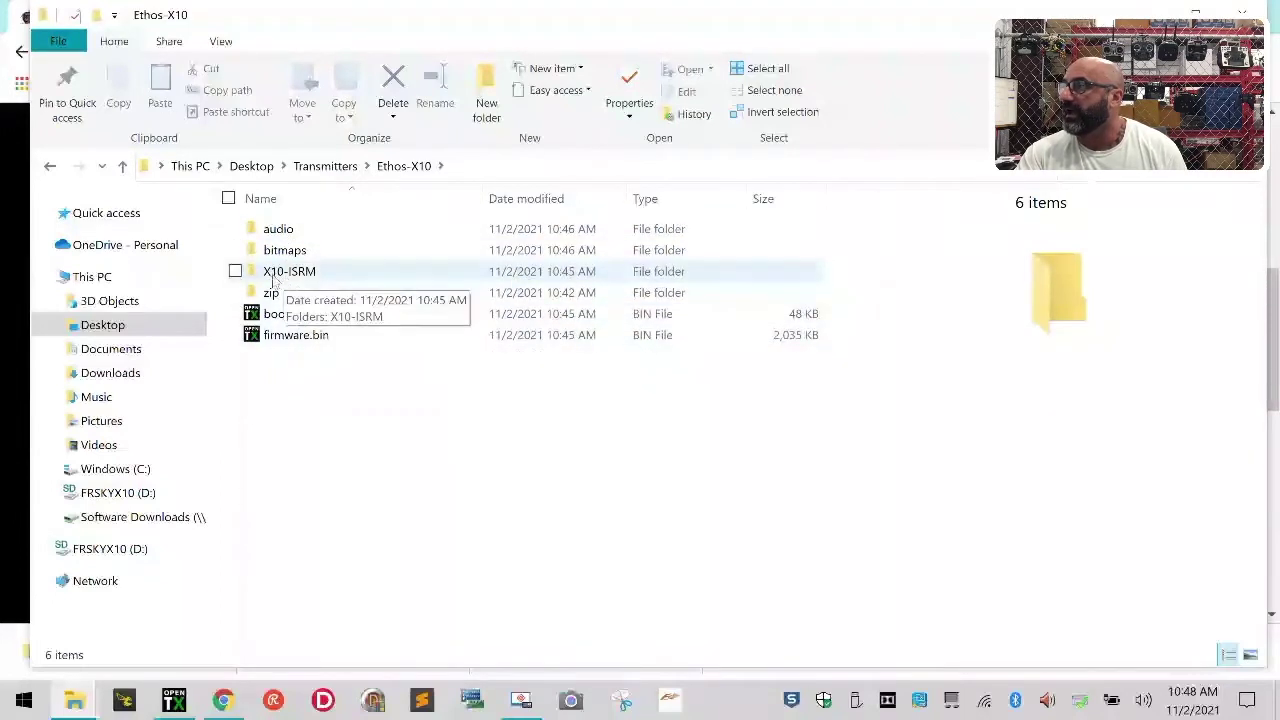
pyautogui.click(235, 271)
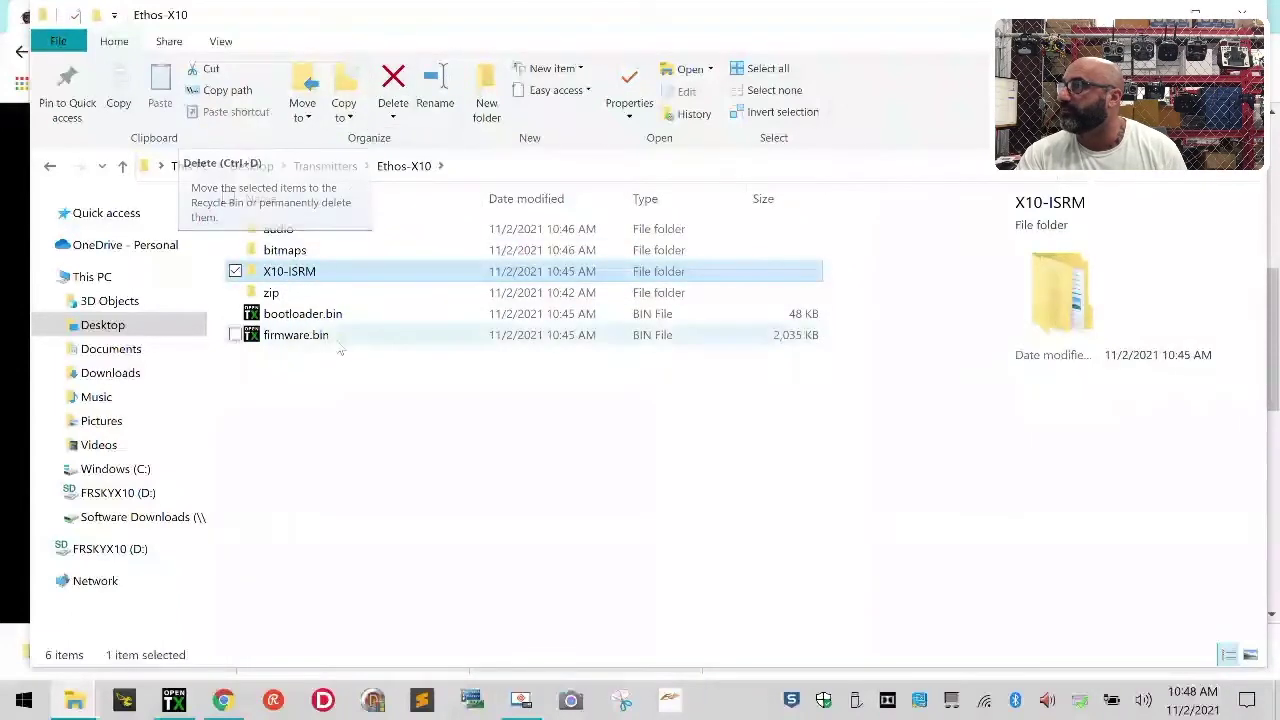
pyautogui.click(391, 90)
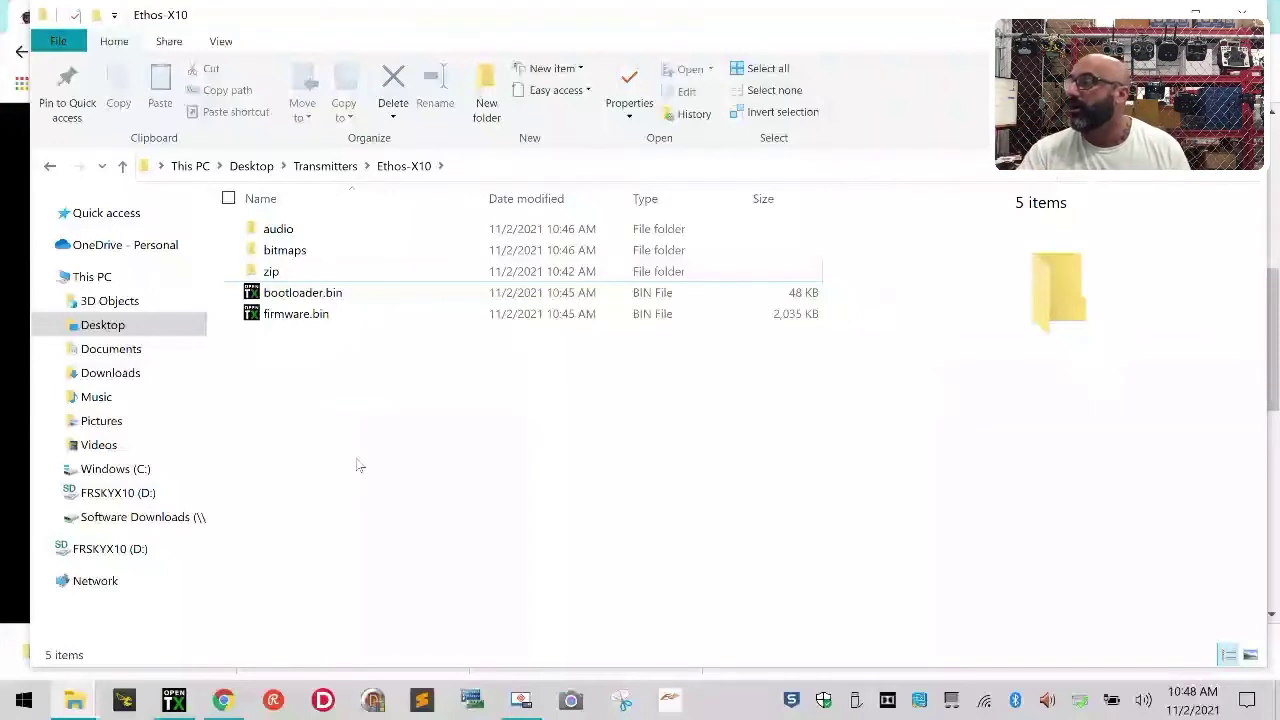
# Delete every language folder except en from the audio folder in Ethos-X10.
pyautogui.doubleClick(289, 230)
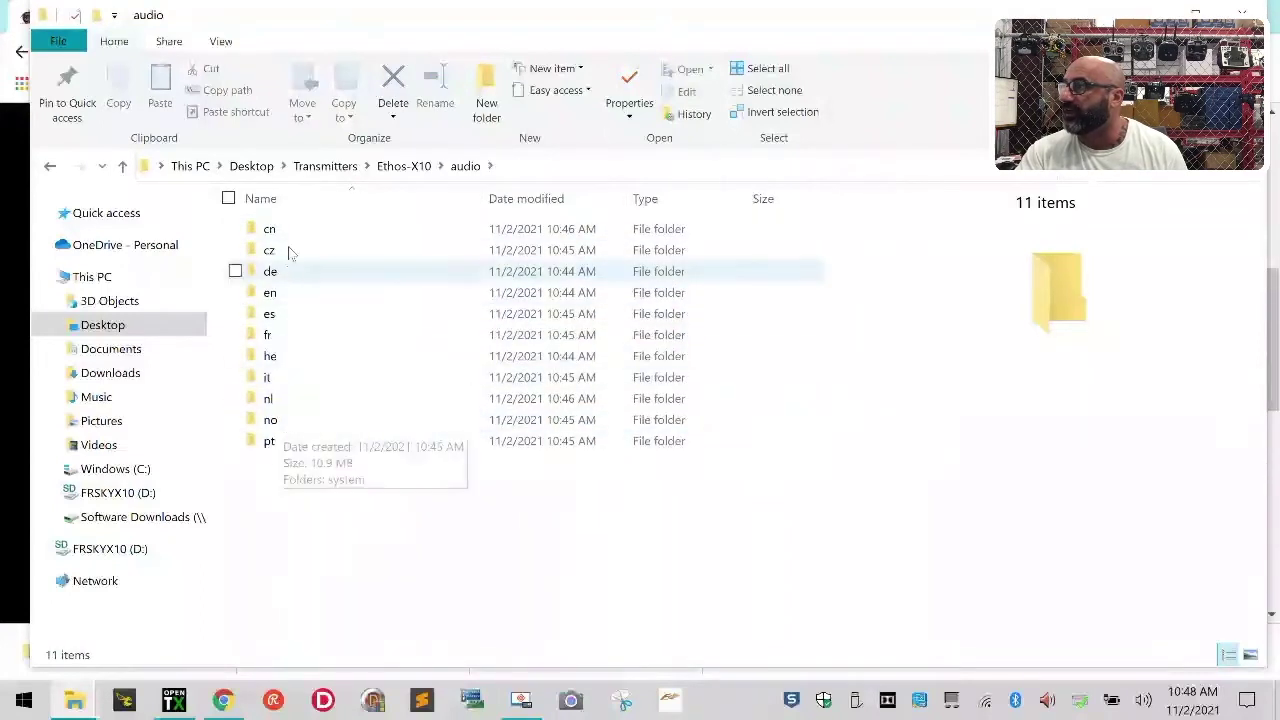
pyautogui.click(228, 199)
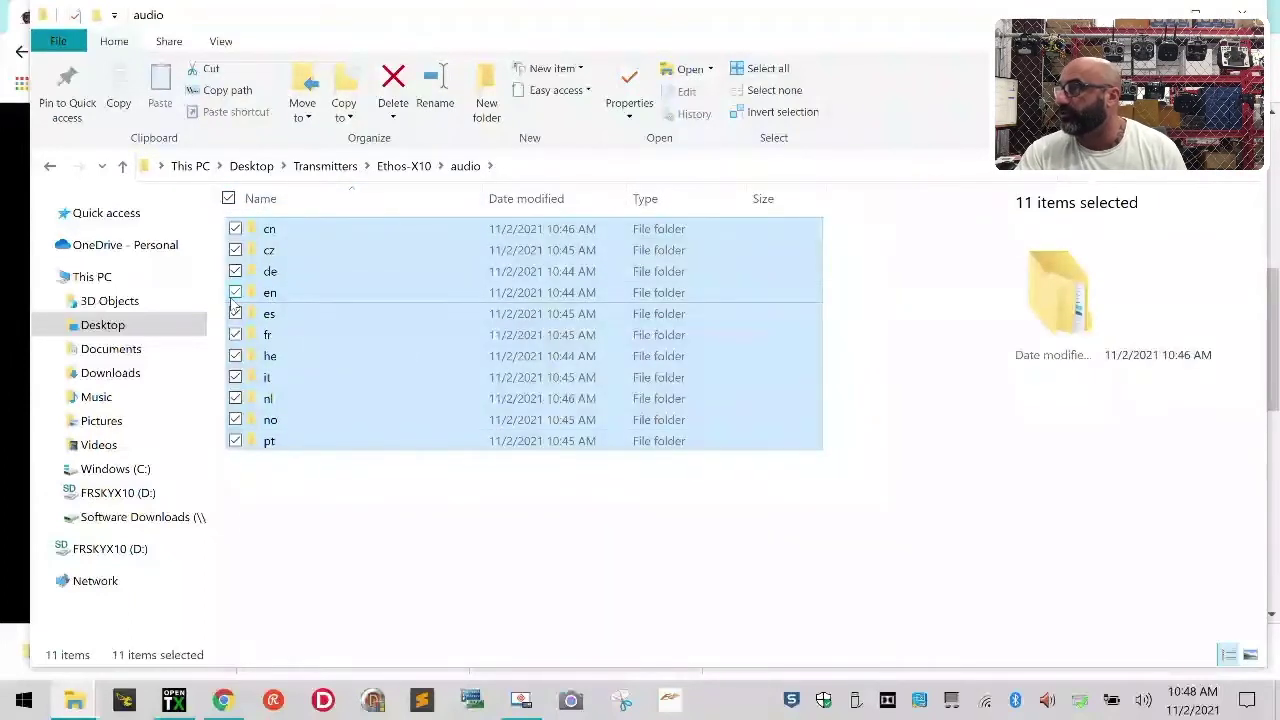
pyautogui.click(235, 292)
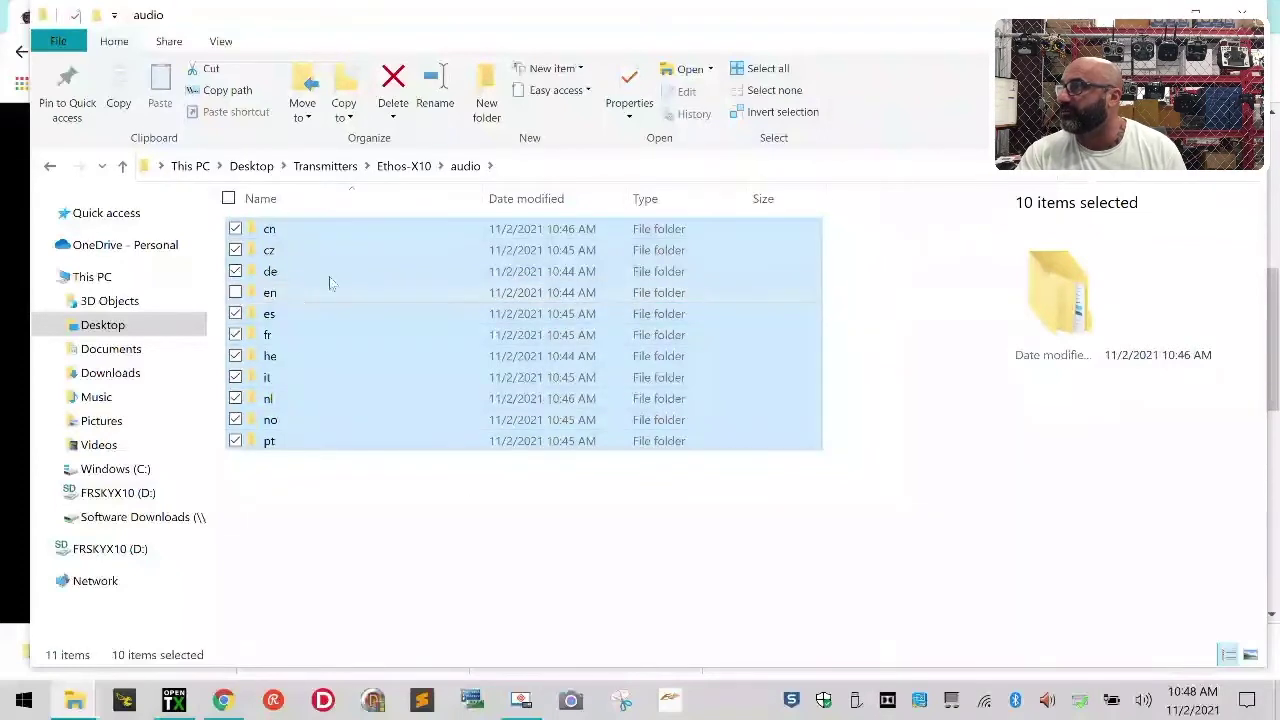
pyautogui.click(395, 77)
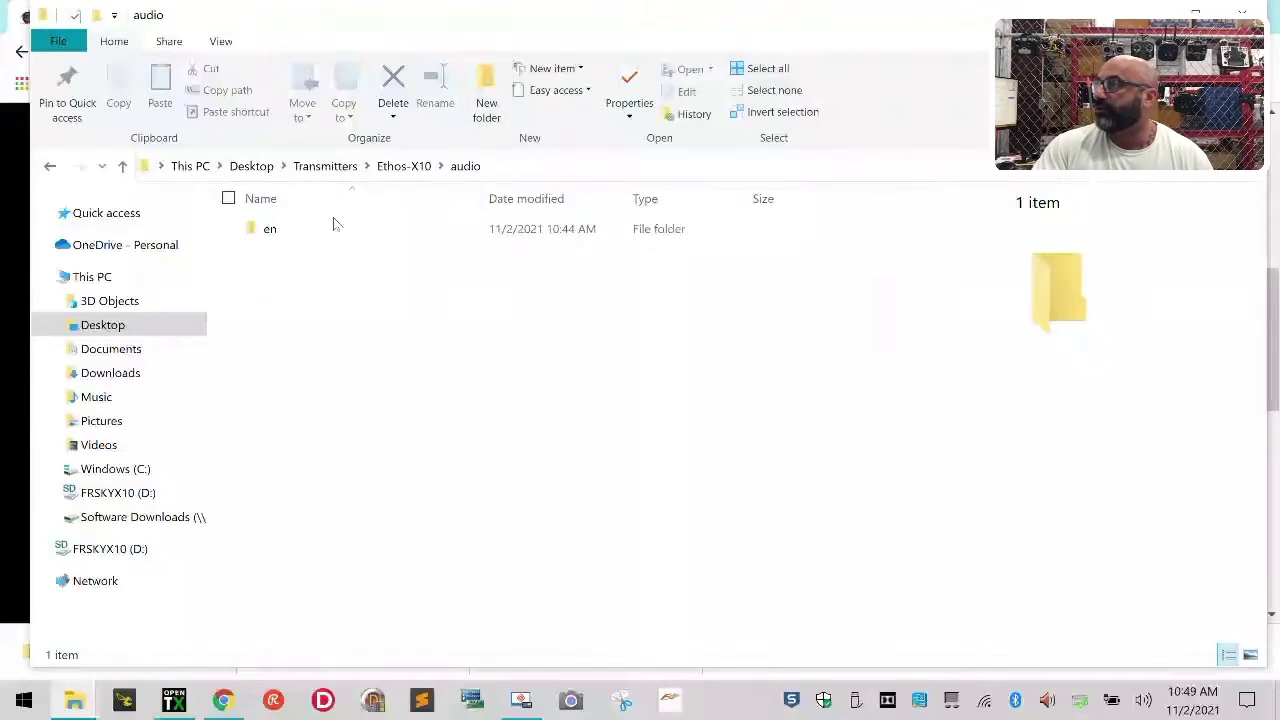
# Copy the audio and bitmaps folders and firmware.bin from Ethos-X10 to the root of the FRSKYX10 (D:) SD card.
pyautogui.click(376, 168)
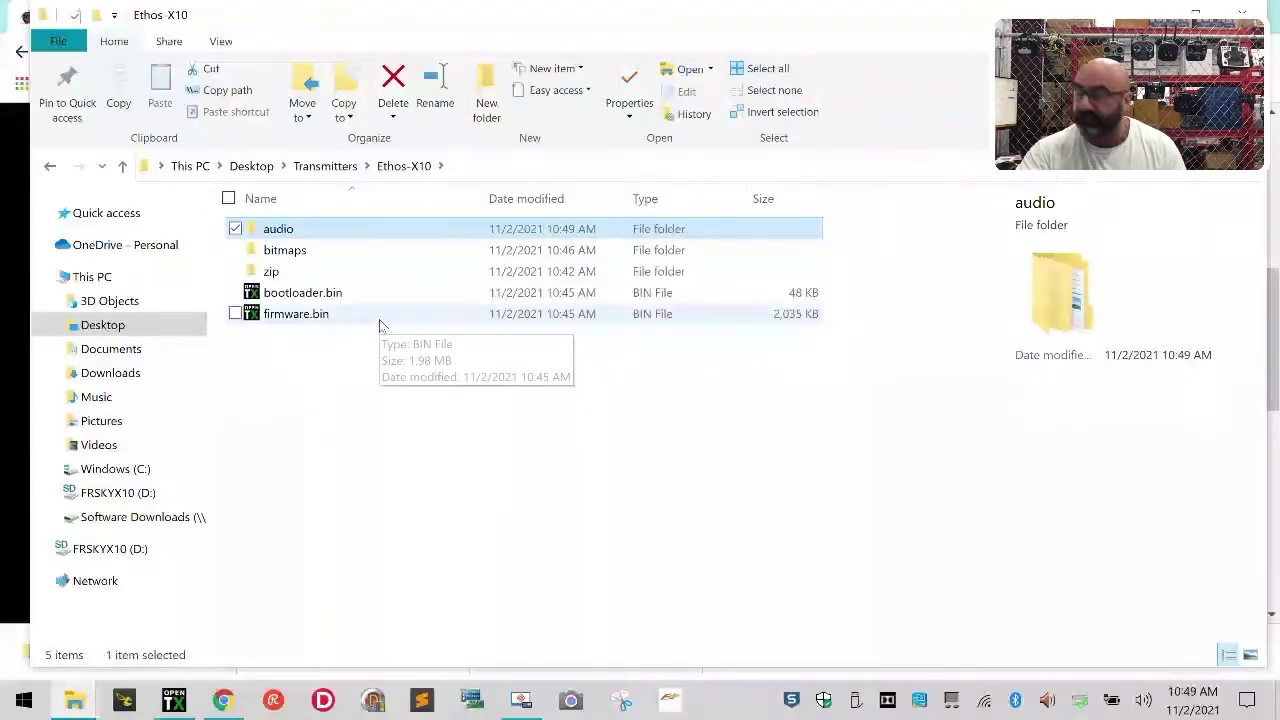
pyautogui.click(235, 229)
pyautogui.click(235, 229)
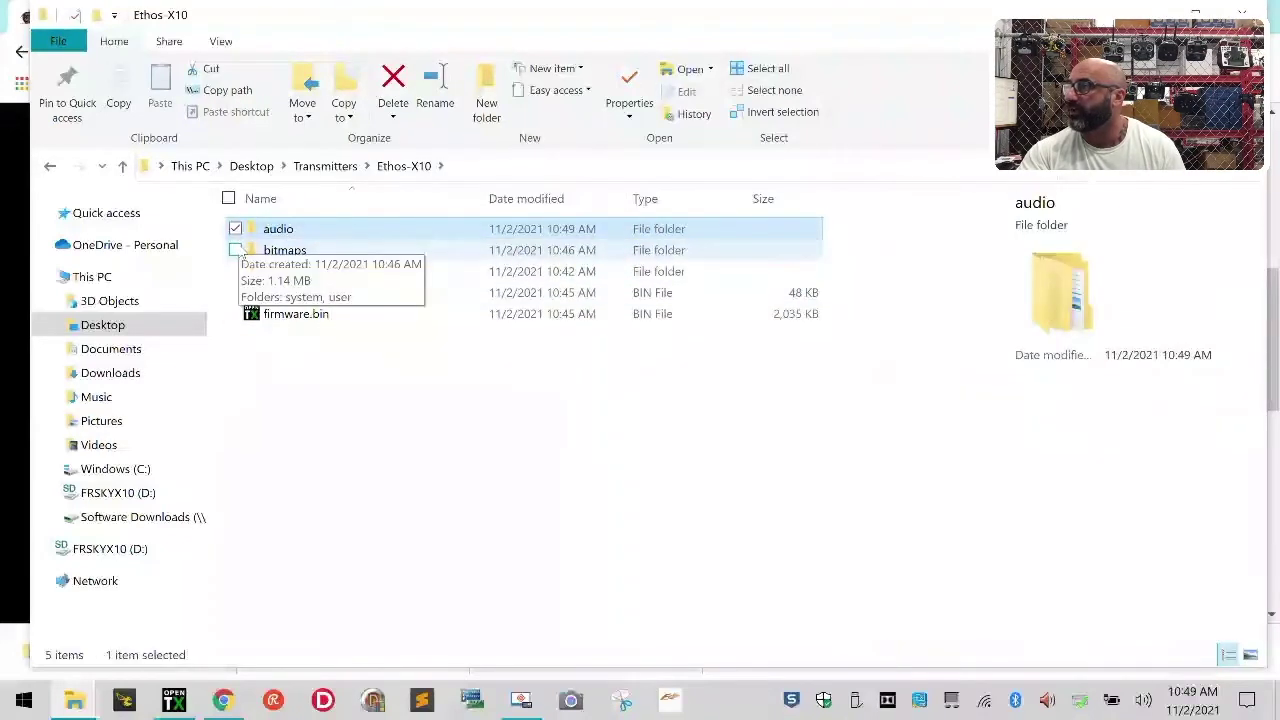
pyautogui.click(235, 250)
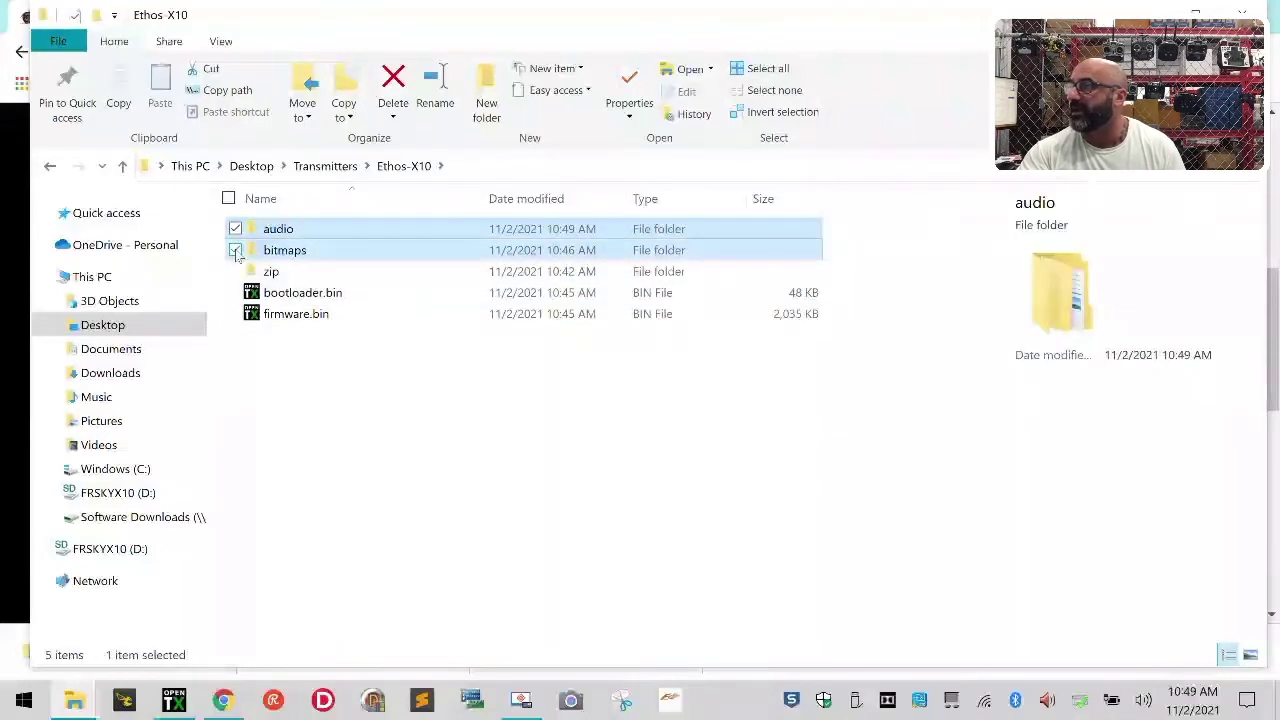
pyautogui.click(235, 314)
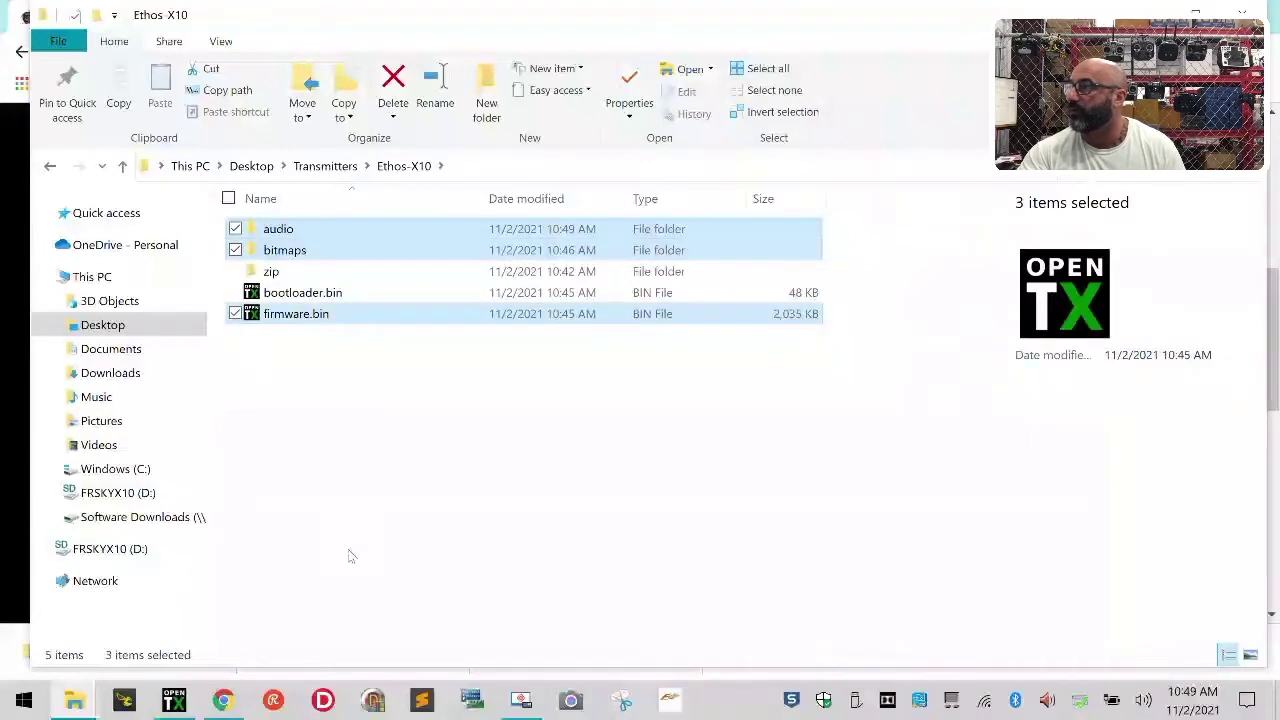
pyautogui.click(122, 90)
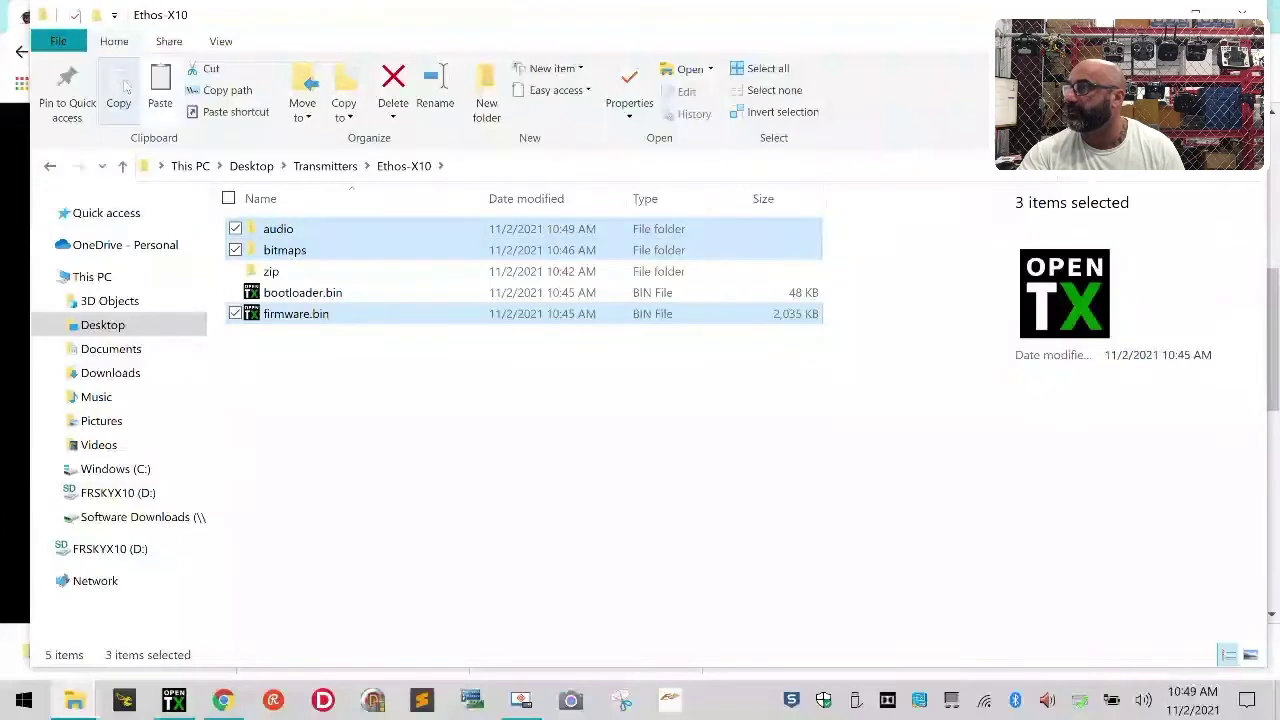
pyautogui.click(90, 556)
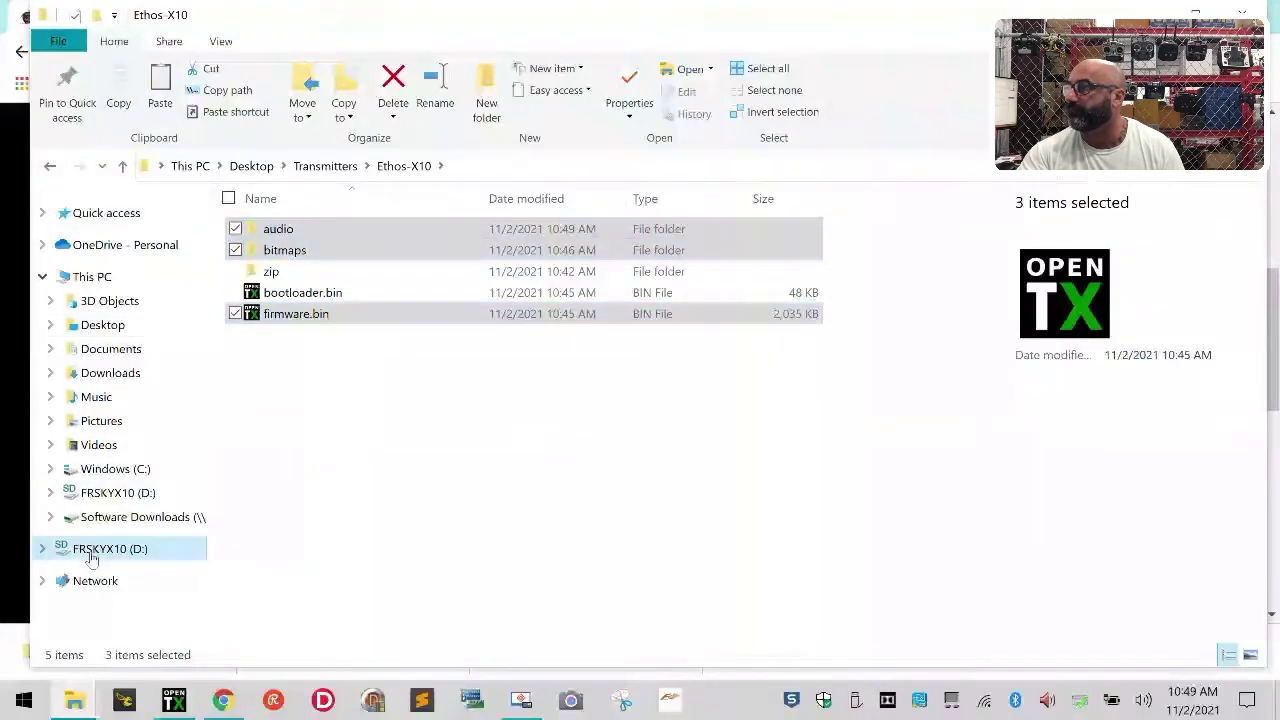
pyautogui.click(162, 92)
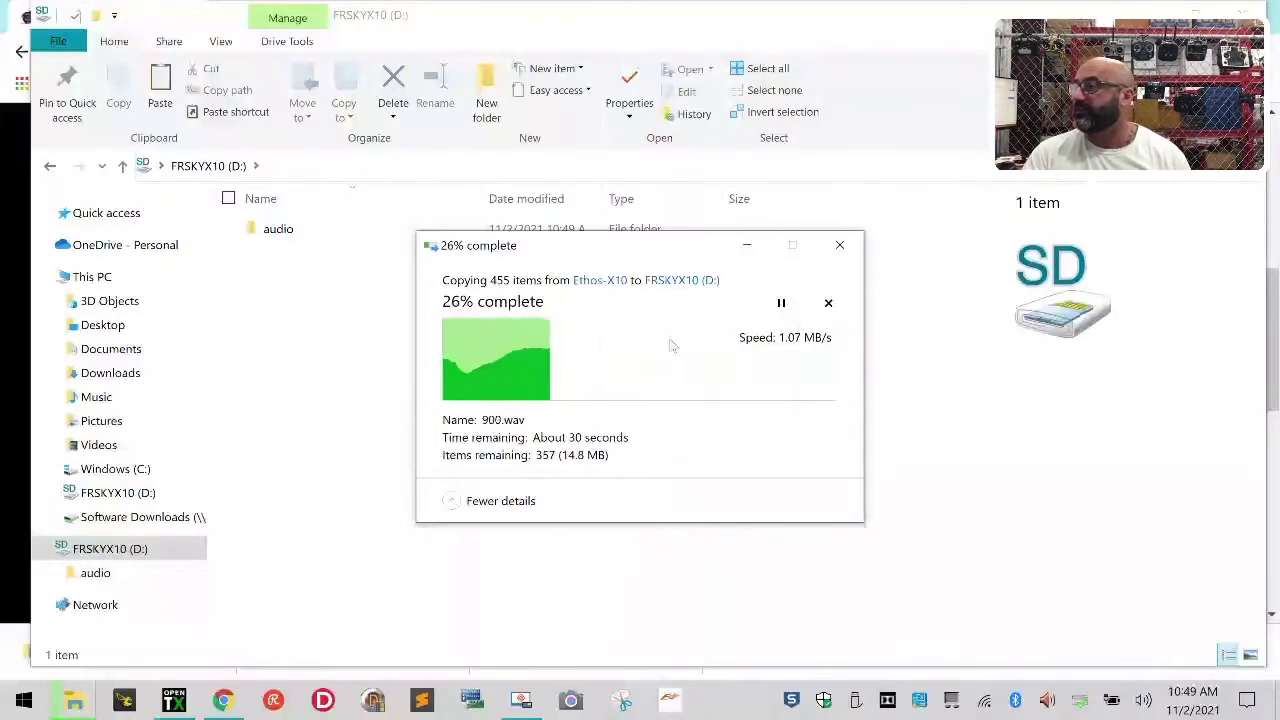
# Switch to Chrome to check the guide's notes on SD card removal and old files to delete, and return to File Explorer.
pyautogui.hotkey('alt', 'Tab')
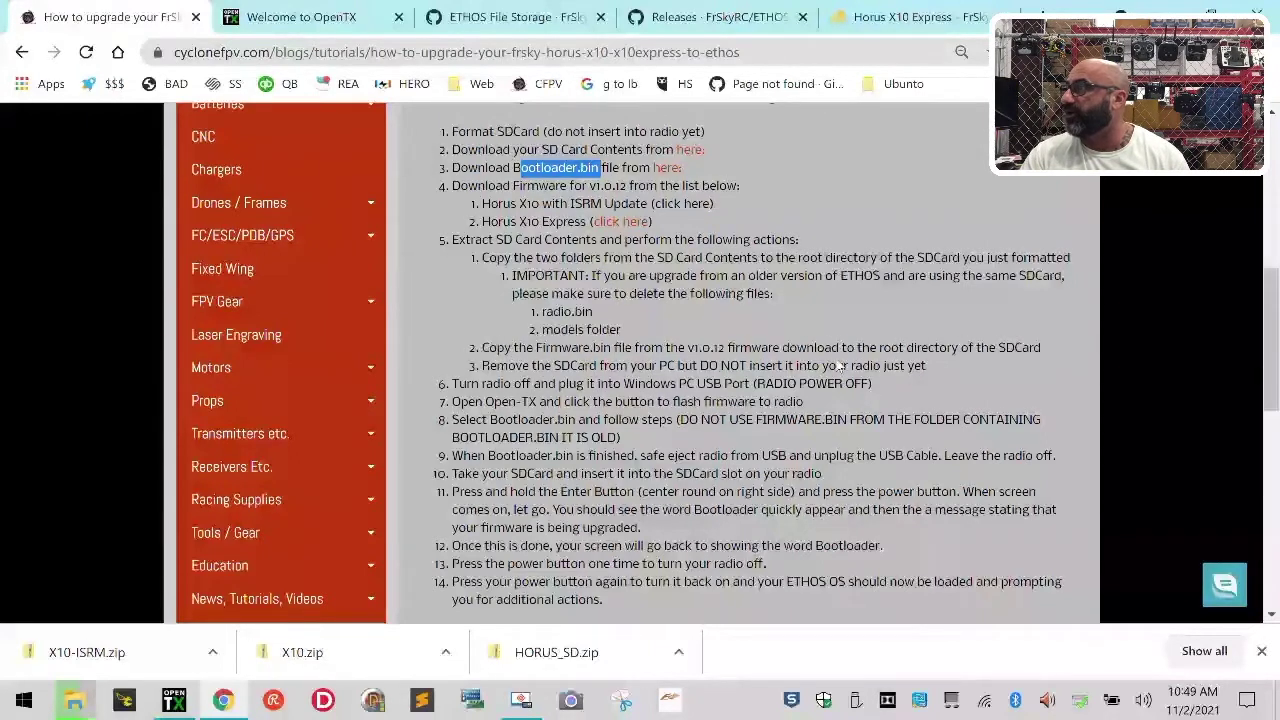
pyautogui.moveTo(942, 365); pyautogui.dragTo(482, 366)
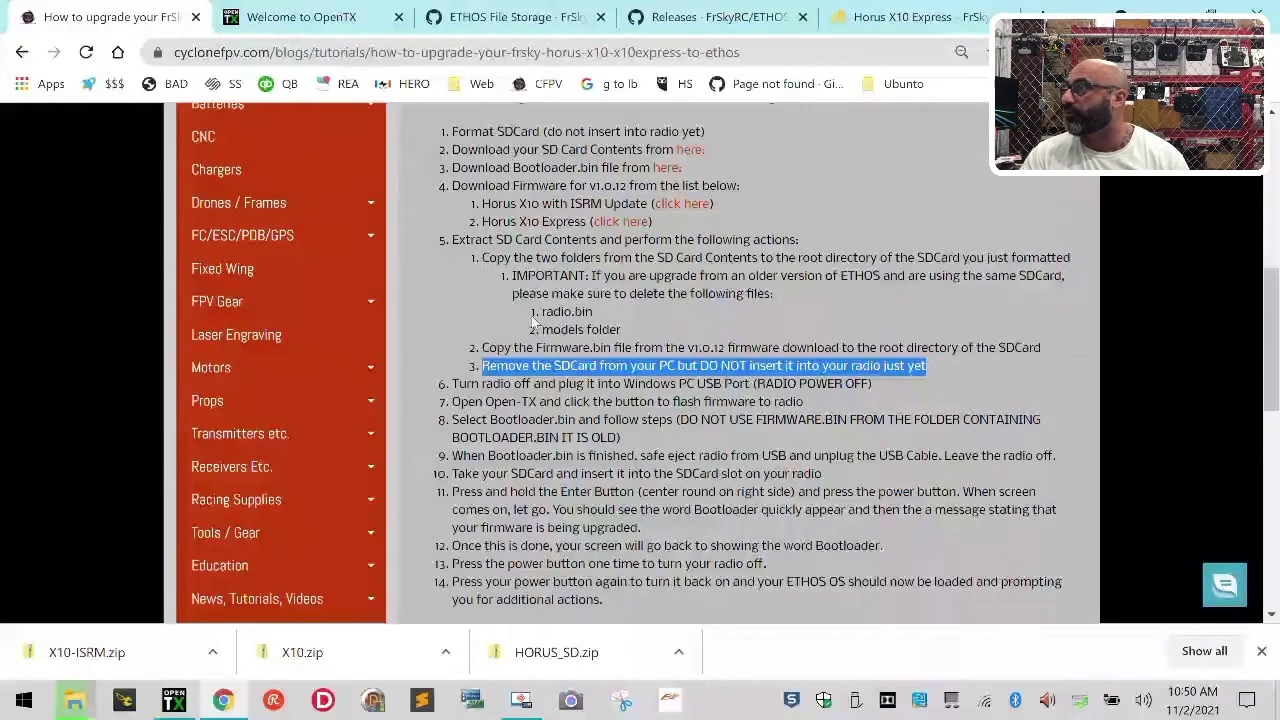
pyautogui.moveTo(662, 330); pyautogui.dragTo(530, 337)
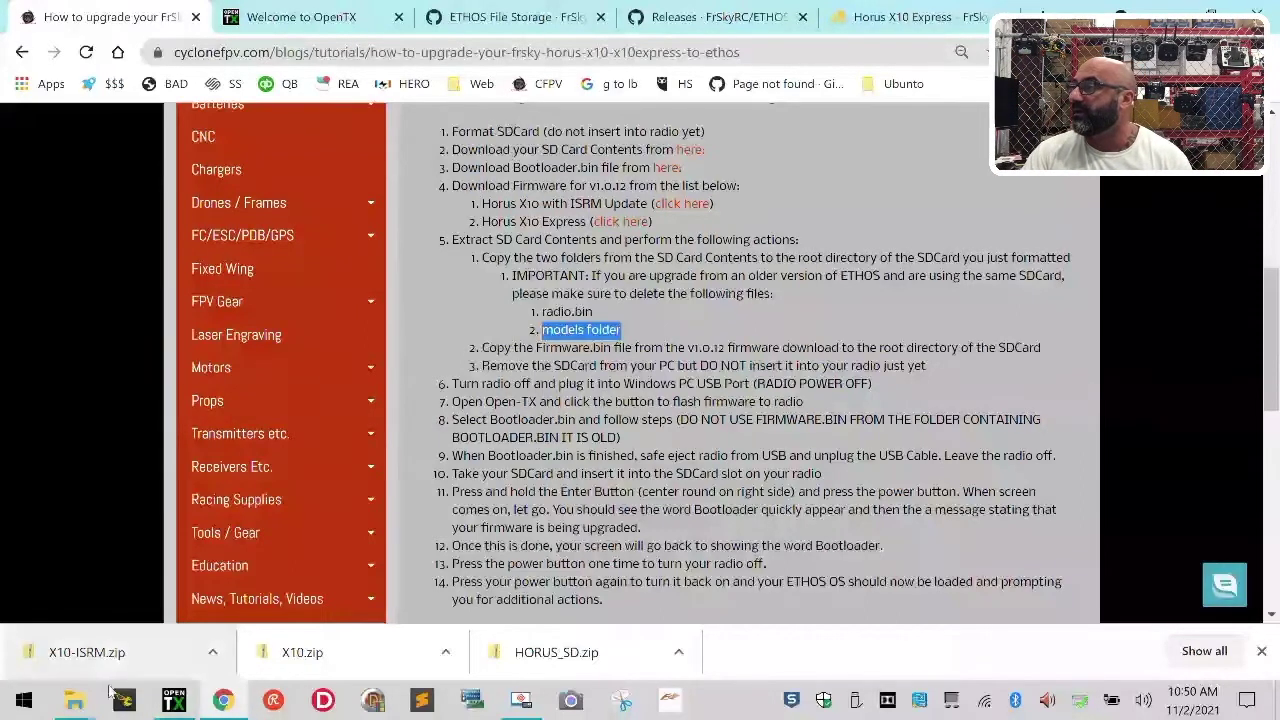
pyautogui.click(80, 705)
pyautogui.click(265, 655)
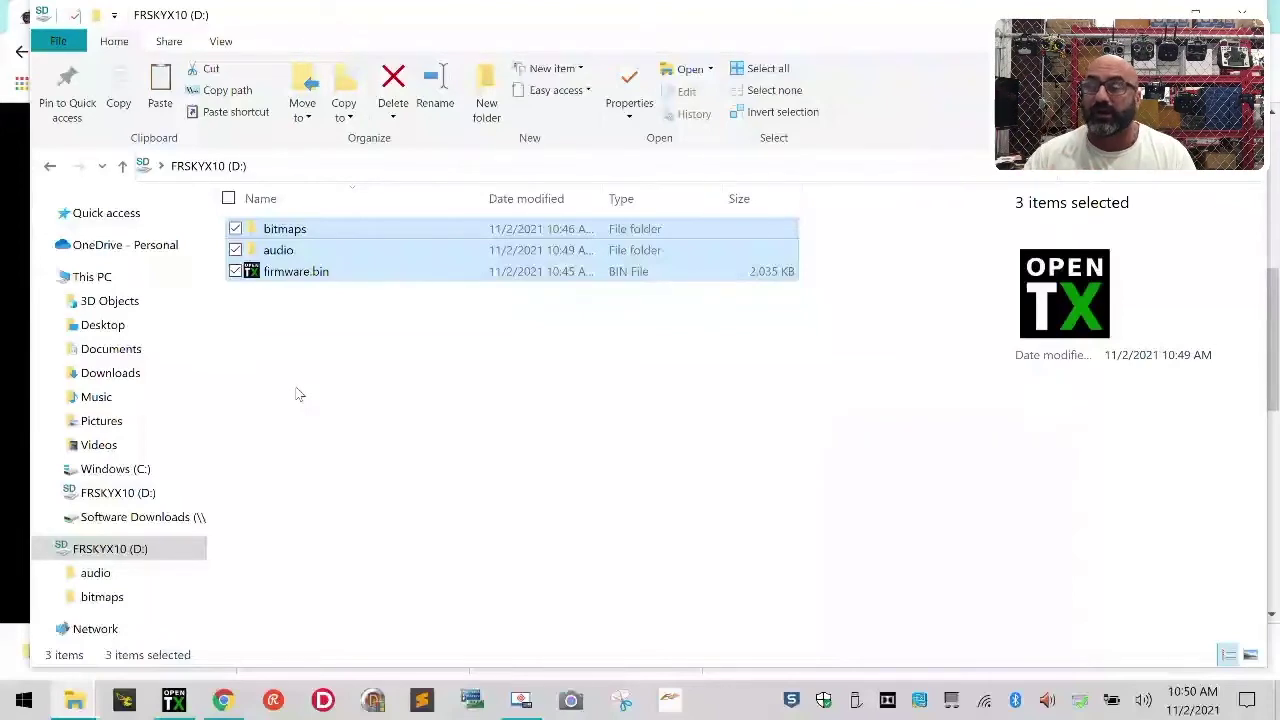
# Switch to Chrome to review the guide's instructions on copying Firmware.bin and removing the SD card from the PC.
pyautogui.click(6, 216)
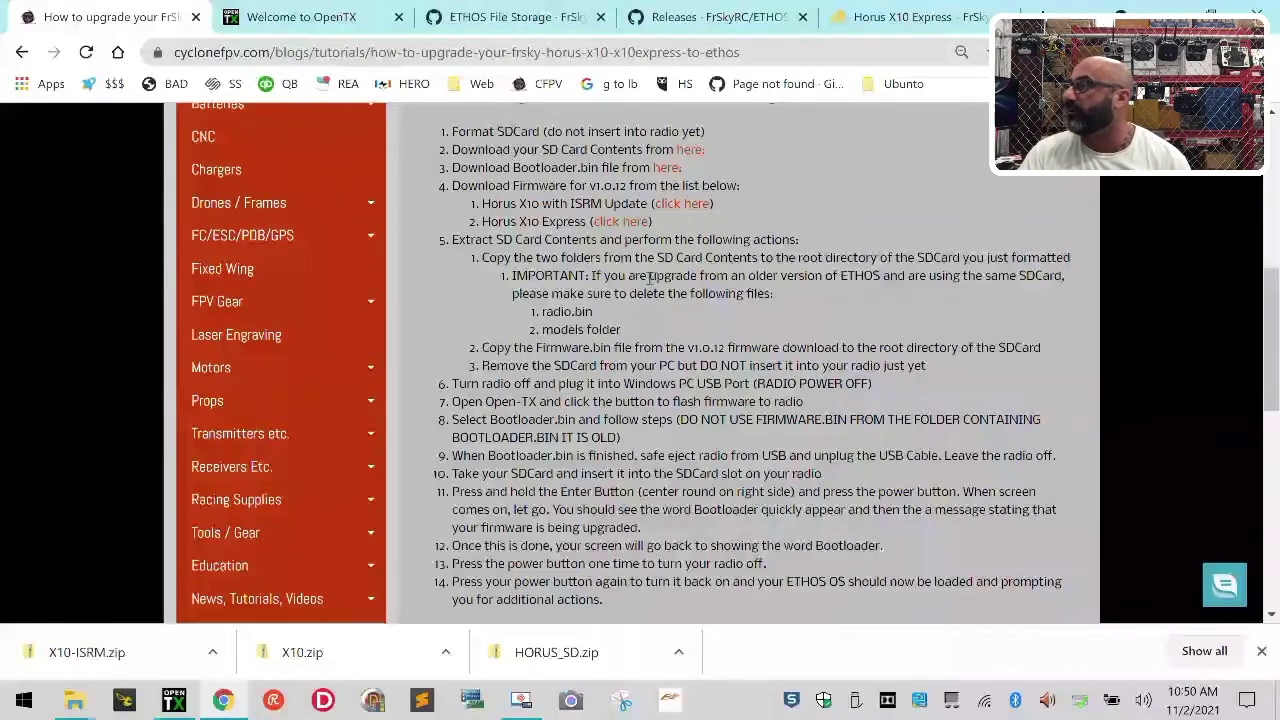
pyautogui.moveTo(503, 347); pyautogui.dragTo(1014, 350)
pyautogui.moveTo(482, 366); pyautogui.dragTo(950, 370)
# Switch back to File Explorer and eject the FRSKYX10 (D:) SD card.
pyautogui.click(74, 700)
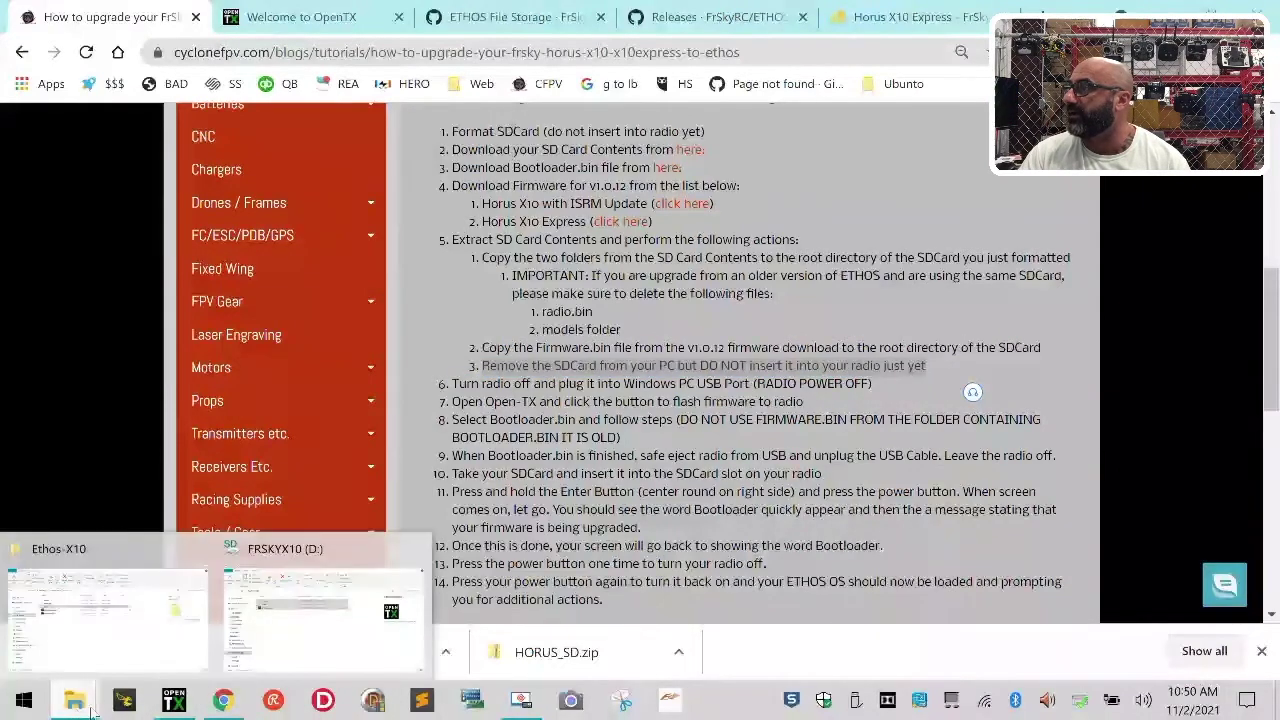
pyautogui.click(281, 640)
pyautogui.click(398, 482)
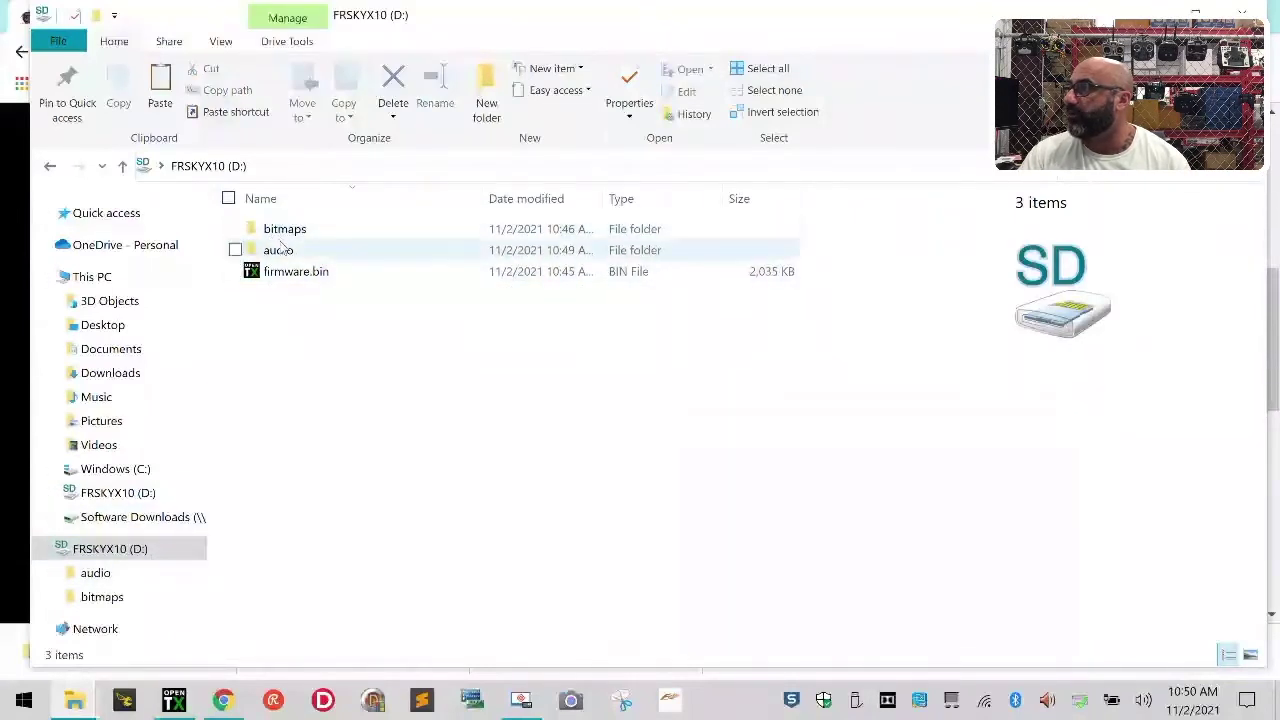
pyautogui.rightClick(95, 555)
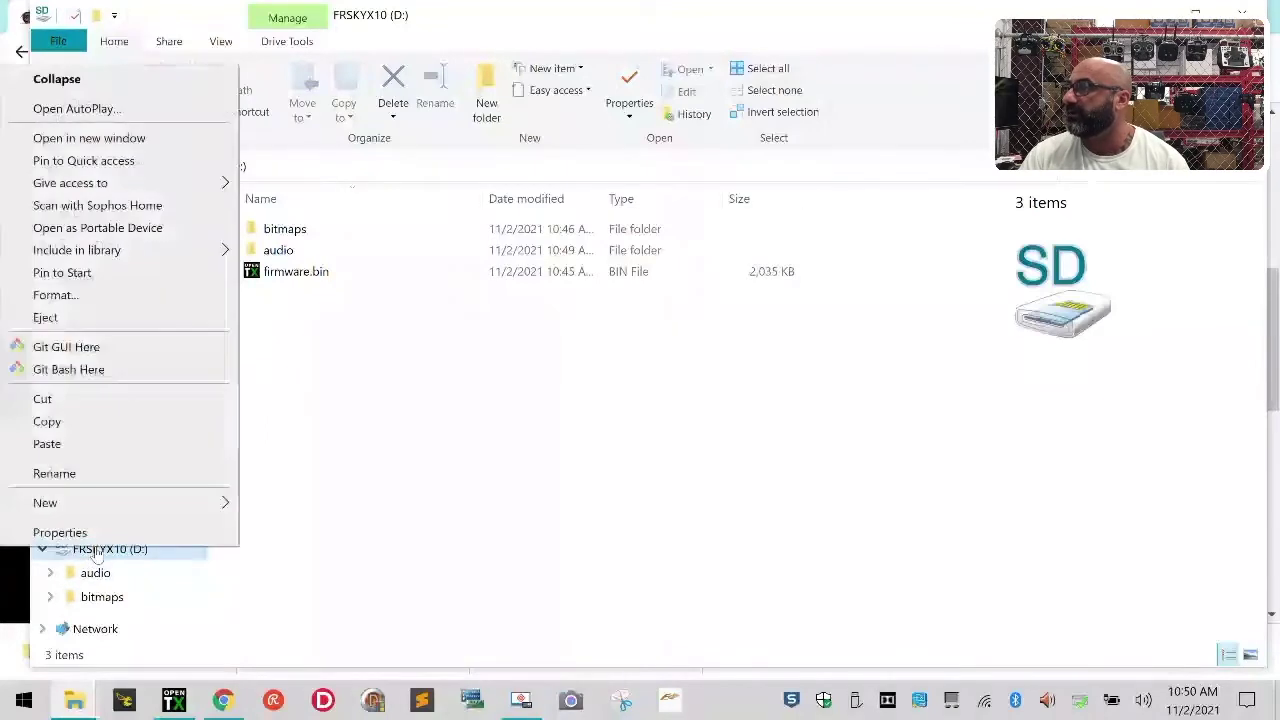
pyautogui.click(95, 320)
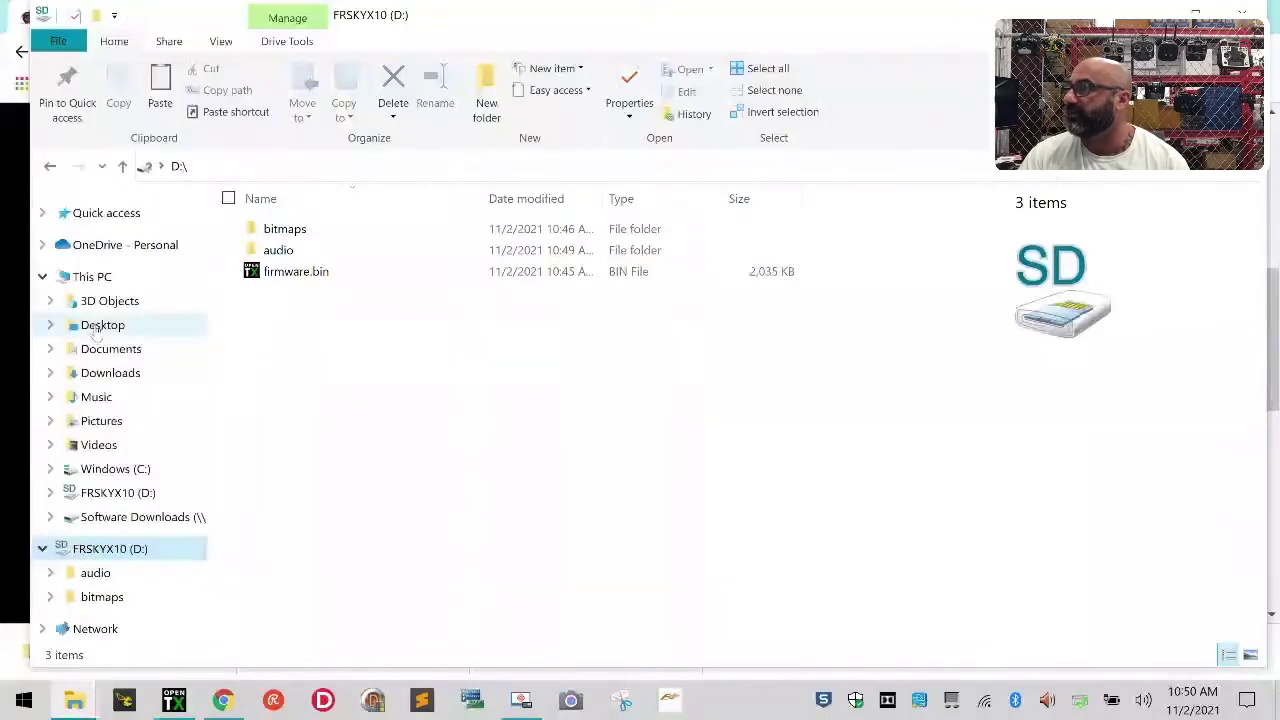